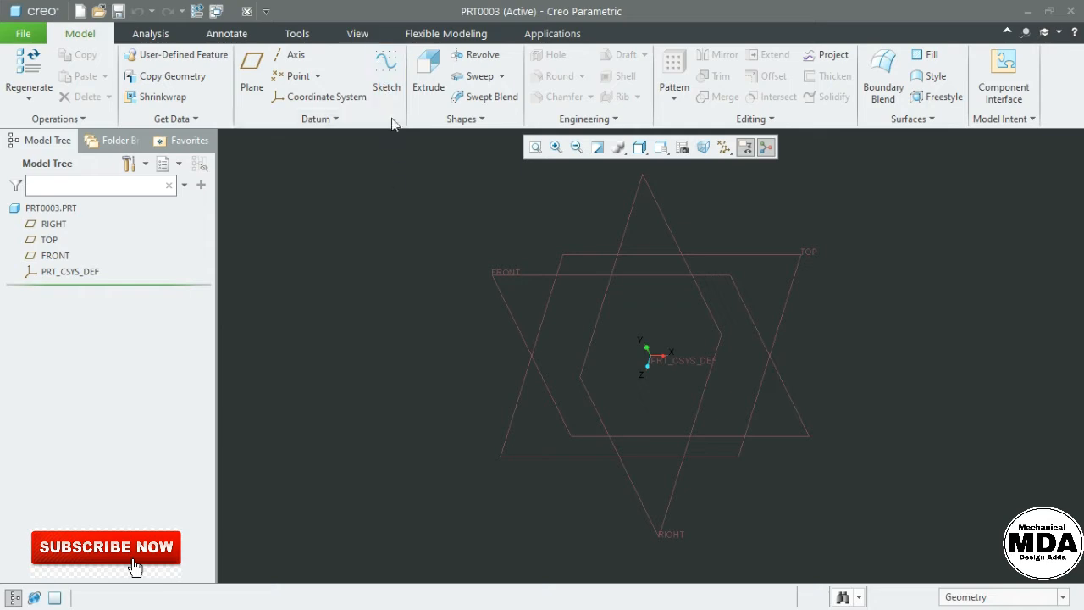
Step: Start a sketch on the FRONT plane with RIGHT as the orientation reference, and orient the sketching plane parallel to the screen
left_click(500, 282)
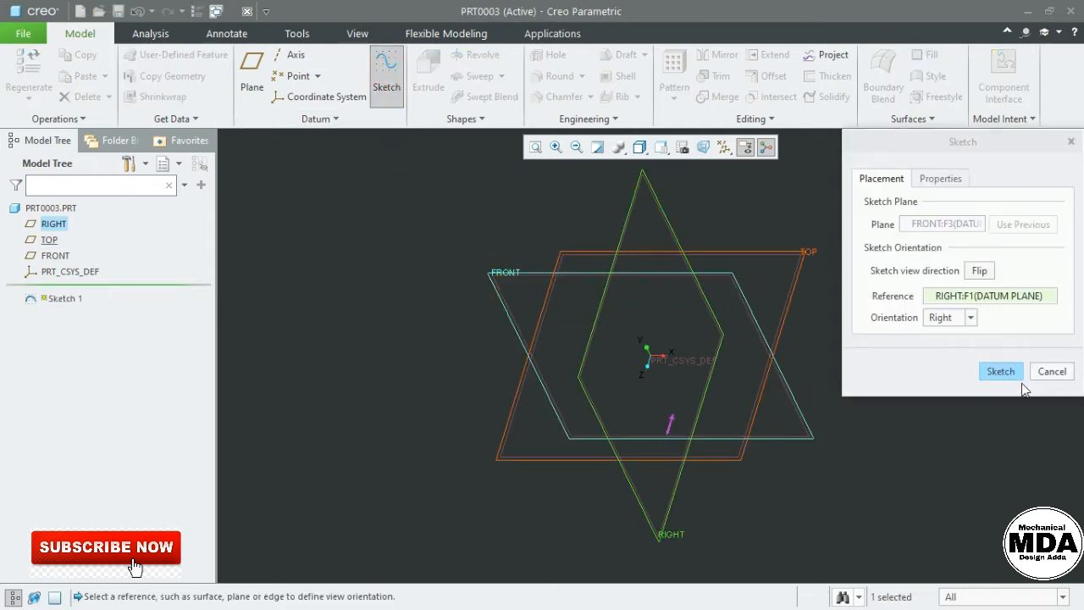
left_click(1000, 372)
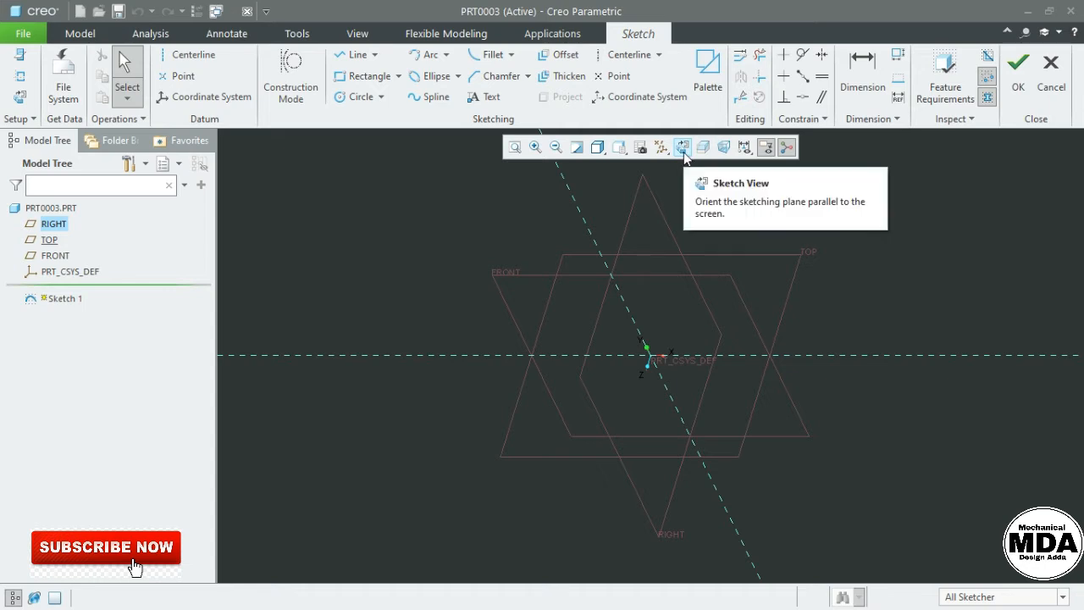
left_click(683, 147)
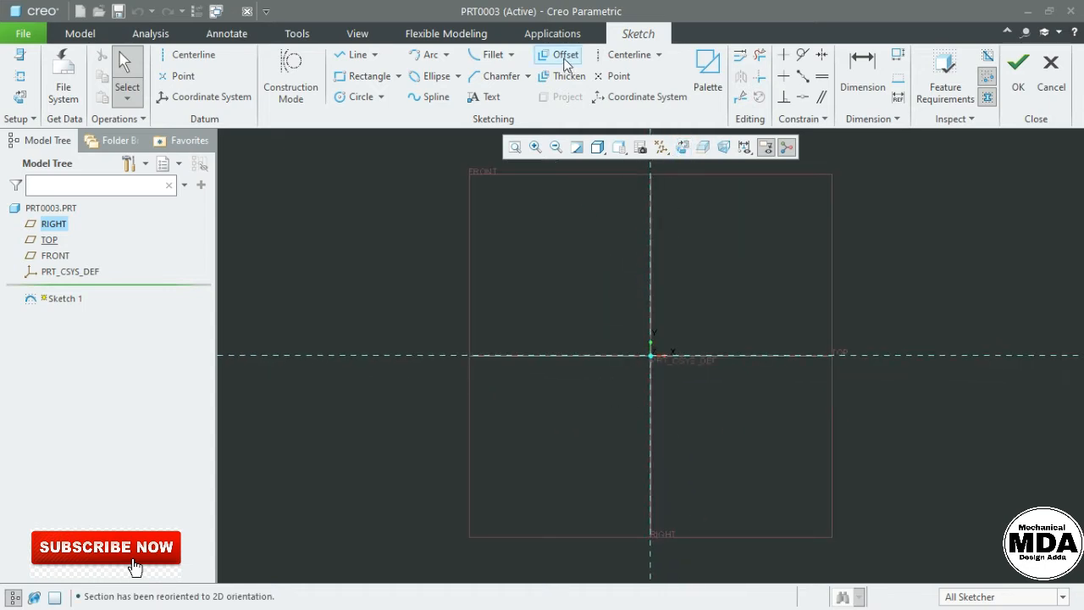
Step: Sketch a corner rectangle about 450 by 123 with its lower edge on the horizontal reference, spanning the vertical reference
left_click(363, 78)
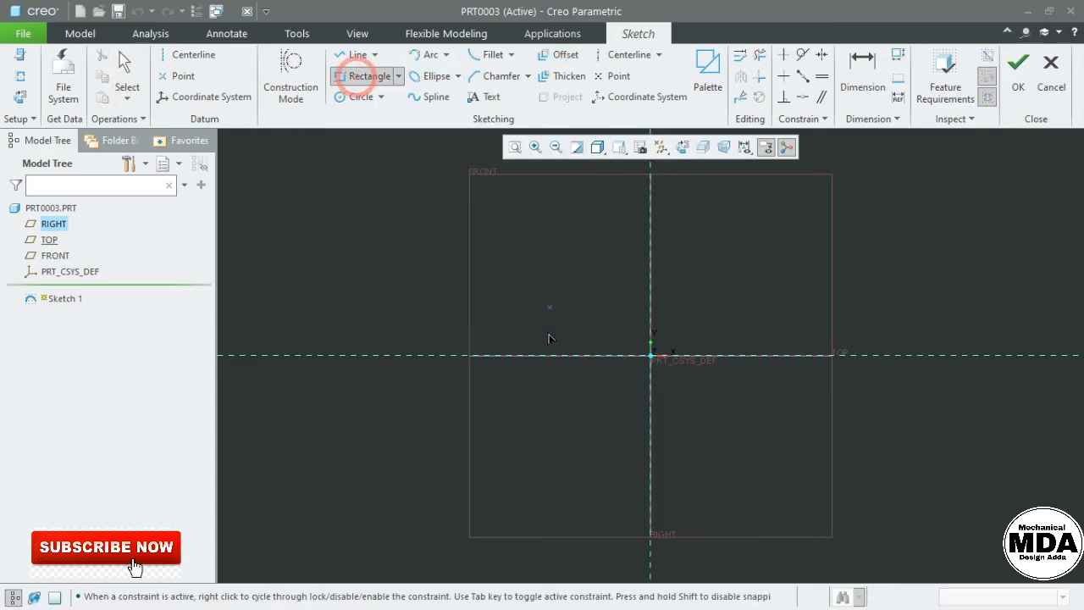
left_click(478, 268)
left_click(801, 354)
middle_click(879, 254)
Step: Draw two equal circles centred on the midpoints of the rectangle's short sides, each tangent to its long edges
left_click(340, 96)
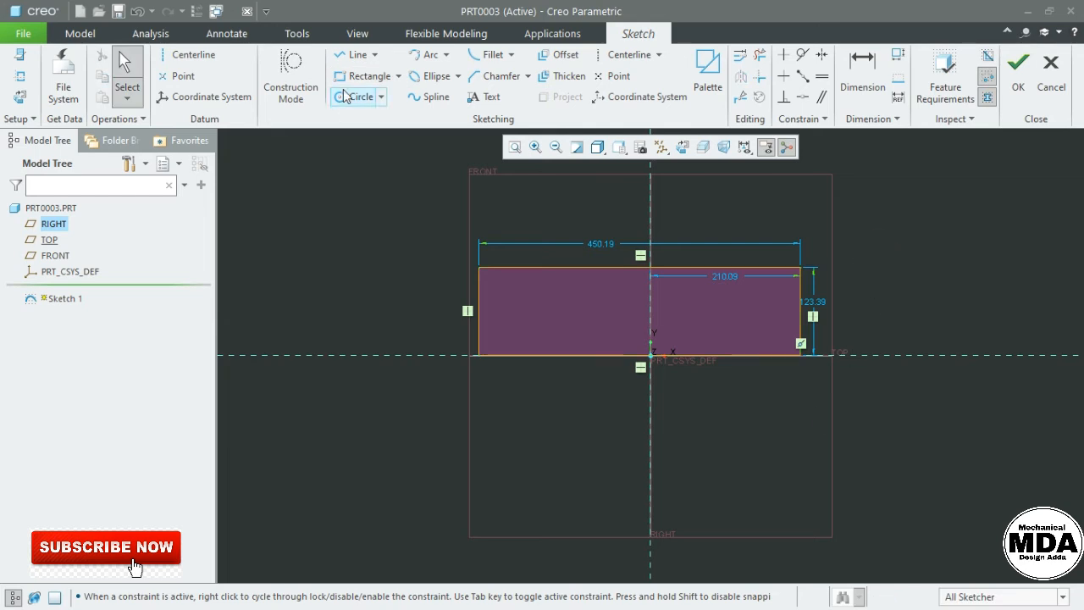
left_click(801, 312)
left_click(844, 315)
left_click(479, 312)
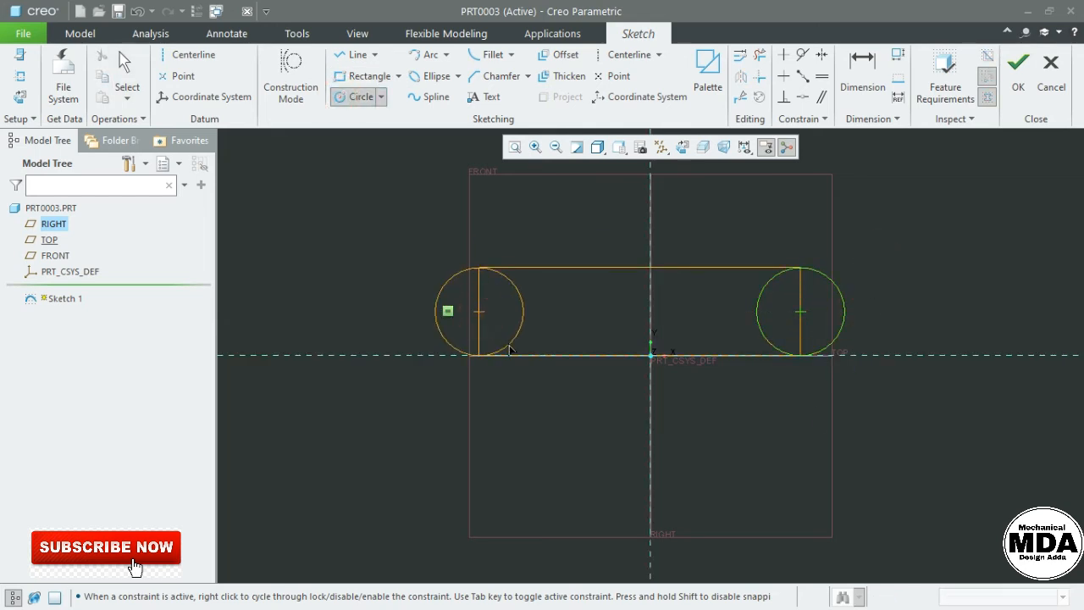
left_click(520, 336)
middle_click(506, 338)
middle_click(574, 314)
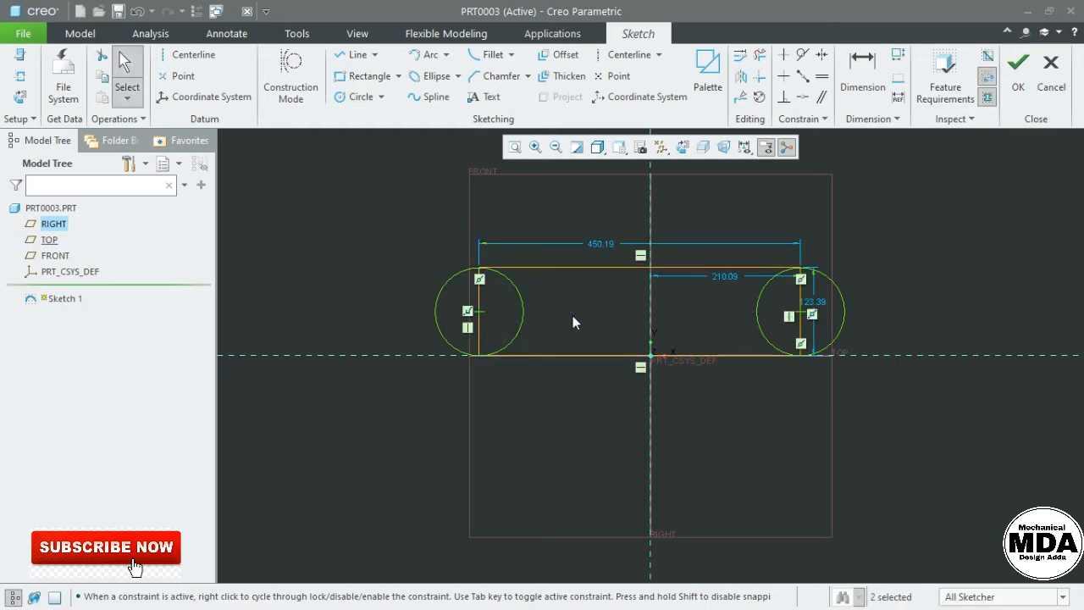
Step: Trim away the inner circle halves and the rectangle's short sides to leave a closed slot outline
left_click(760, 54)
mouse_move(472, 294)
left_mouse_down()
mouse_move(518, 299)
mouse_move(530, 319)
mouse_move(726, 322)
left_mouse_up()
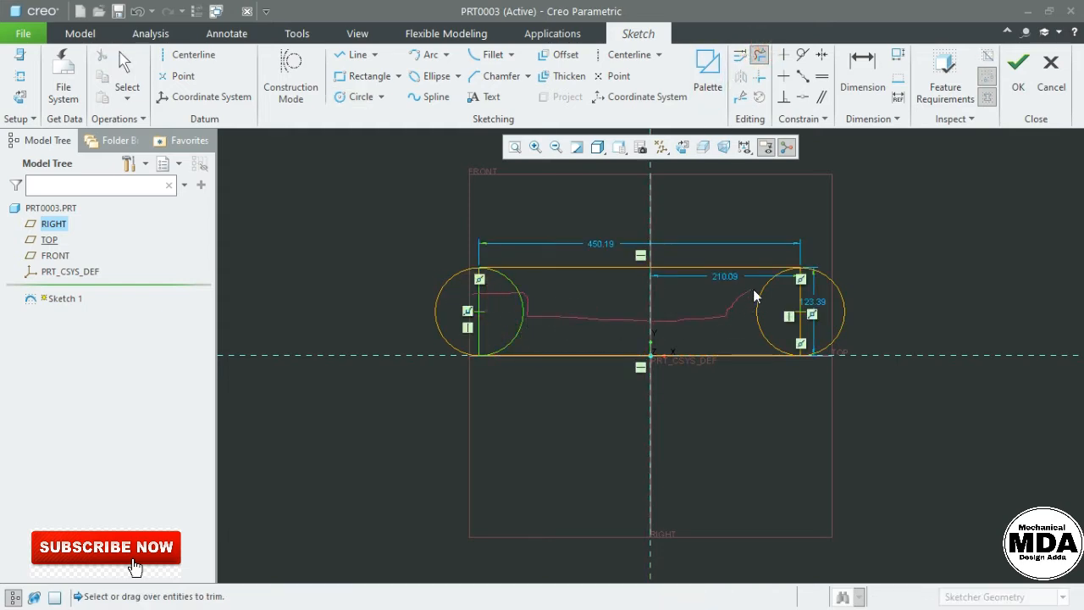
left_click_drag(753, 289, 807, 304)
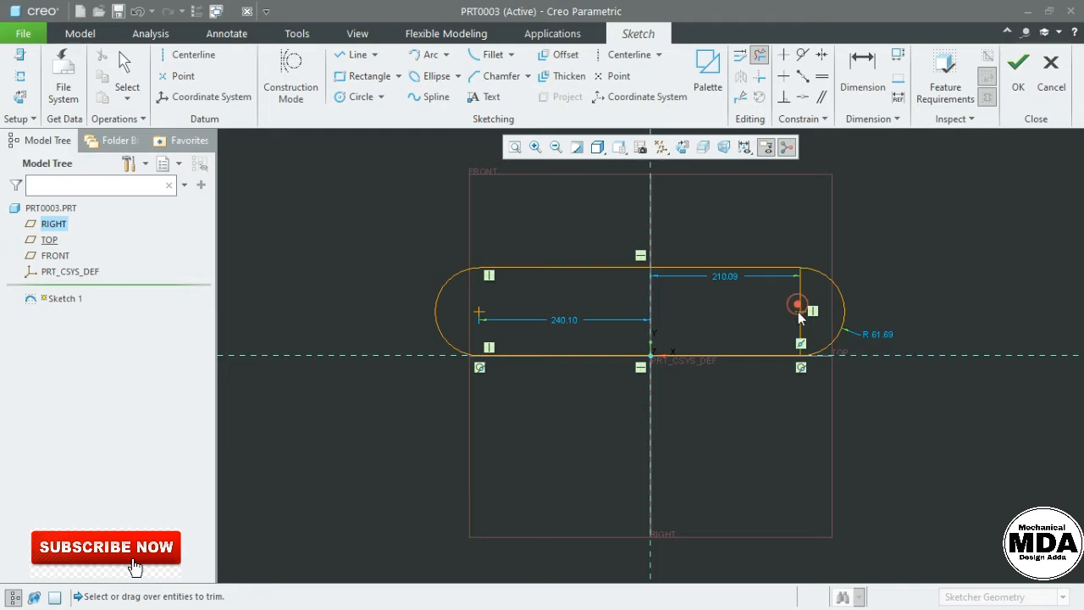
left_click(798, 307)
middle_click(763, 298)
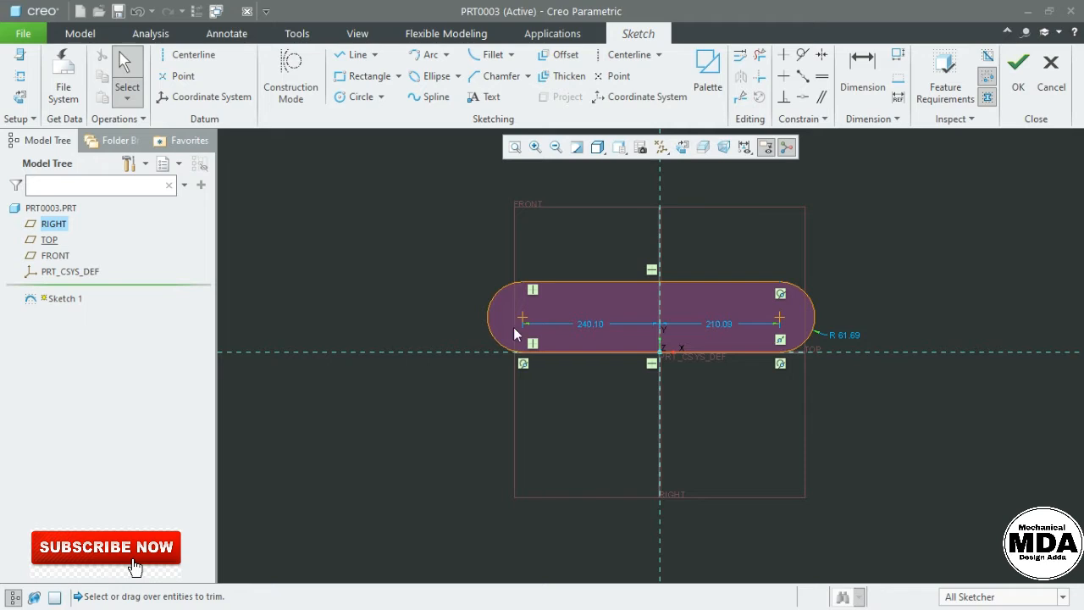
Step: Offset the slot's upper straight edge inward by 10 as a single edge and inspect the endpoints of the offset line
left_click(556, 61)
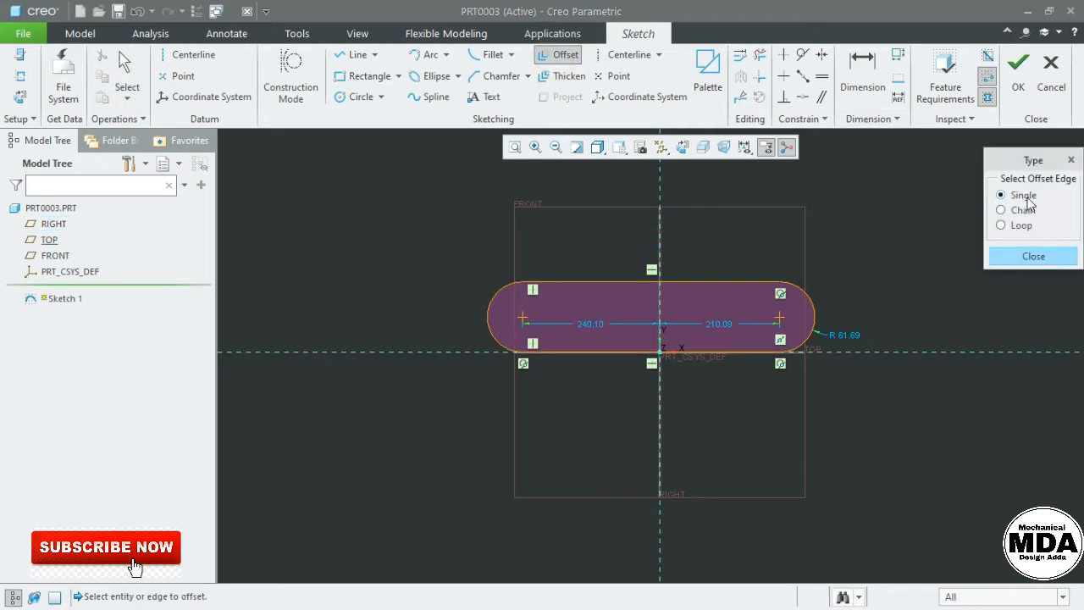
left_click(643, 288)
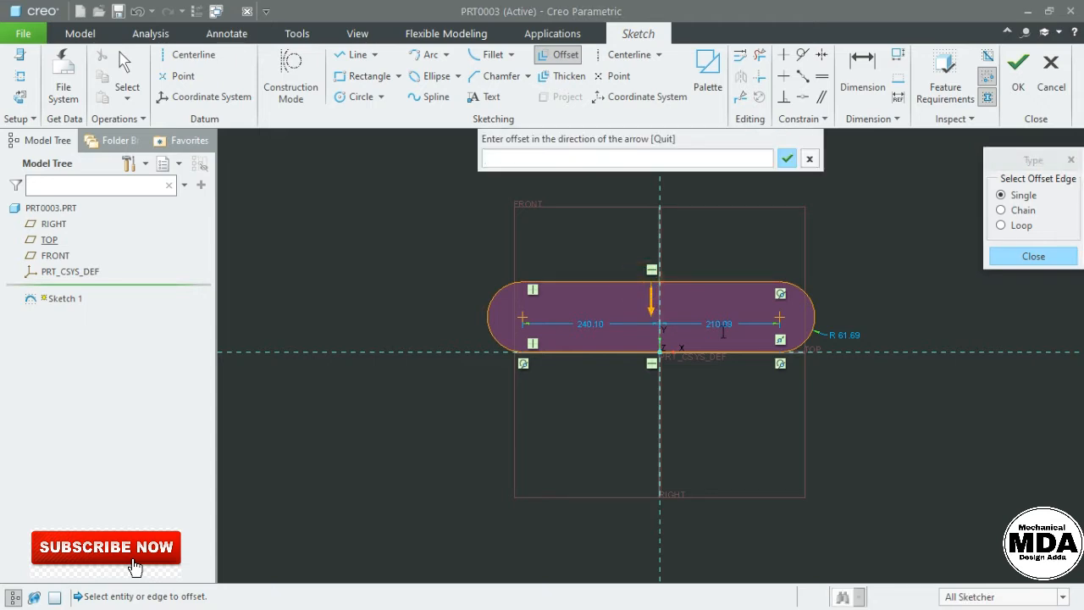
type("10")
key("Return")
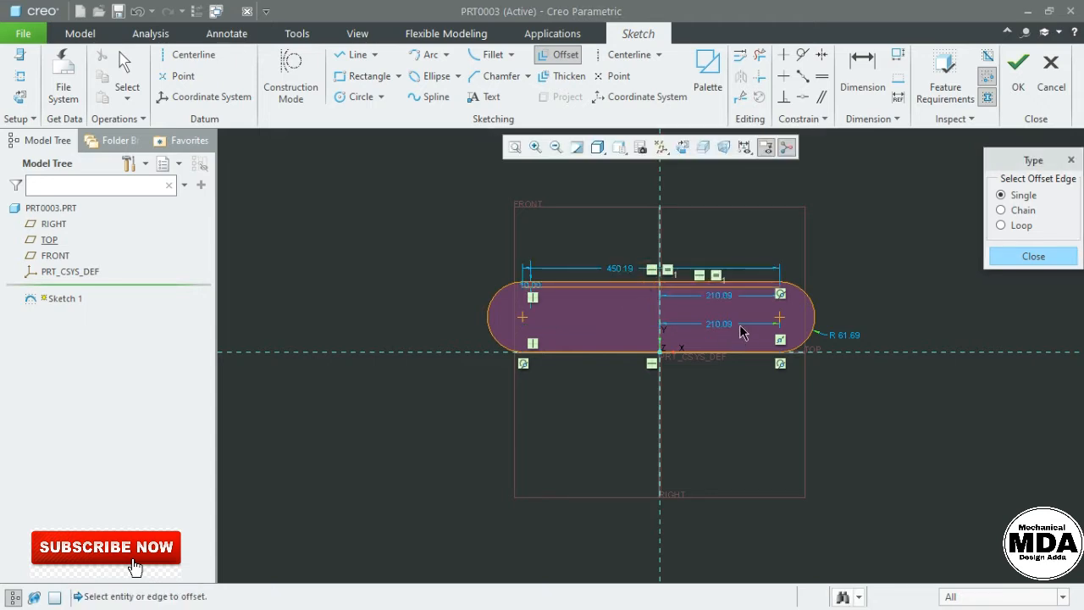
scroll(700, 295, "up", 5)
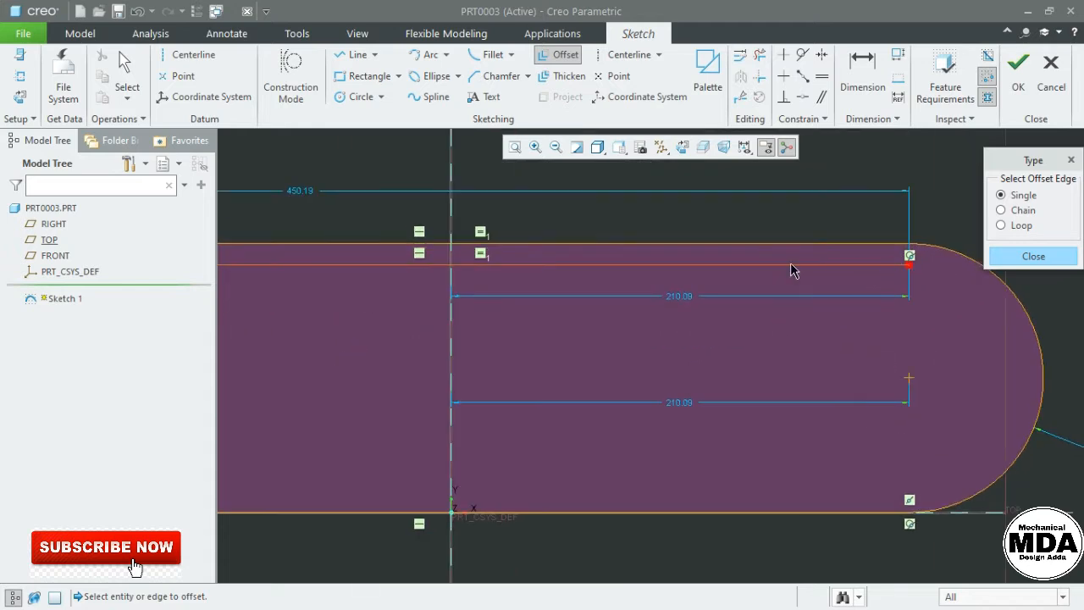
scroll(535, 283, "down", 3)
scroll(373, 280, "up", 6)
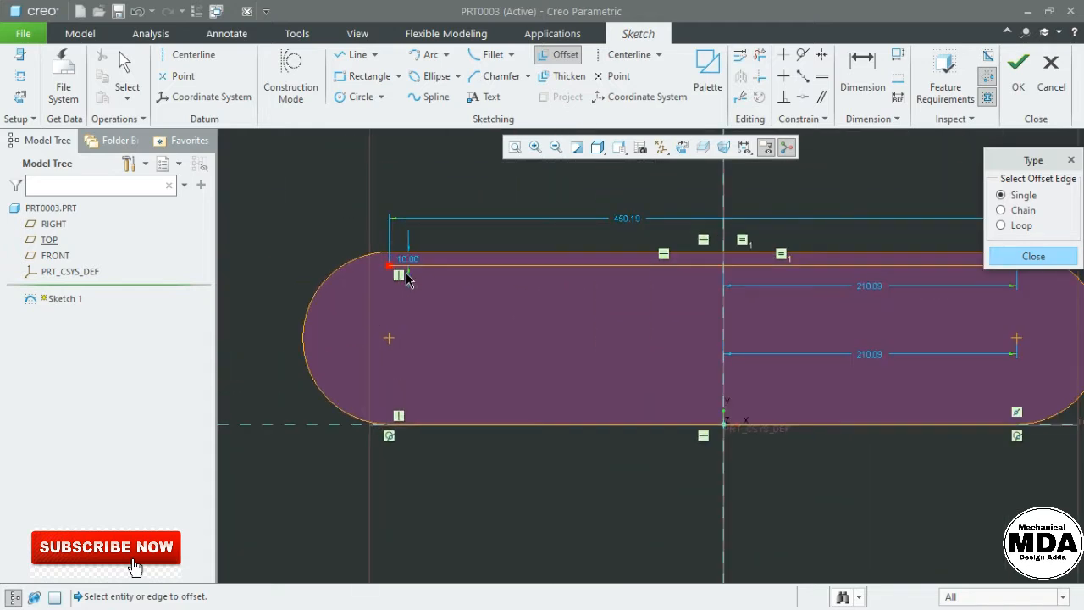
scroll(395, 272, "down", 5)
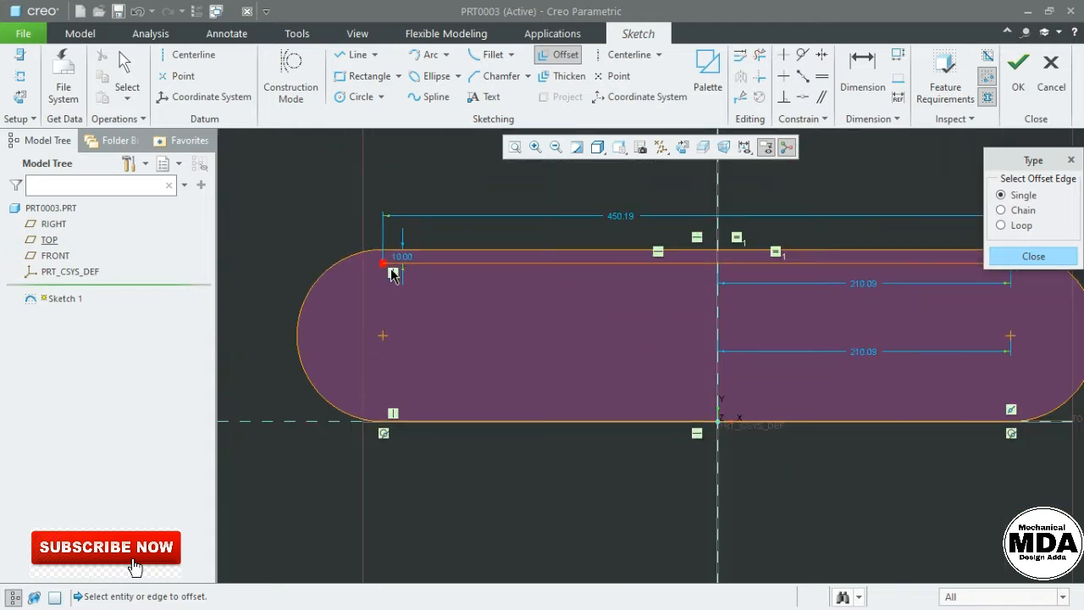
Step: Offset the slot's upper straight edge outward with a value of -20 and delete the resulting offset line
left_click(629, 258)
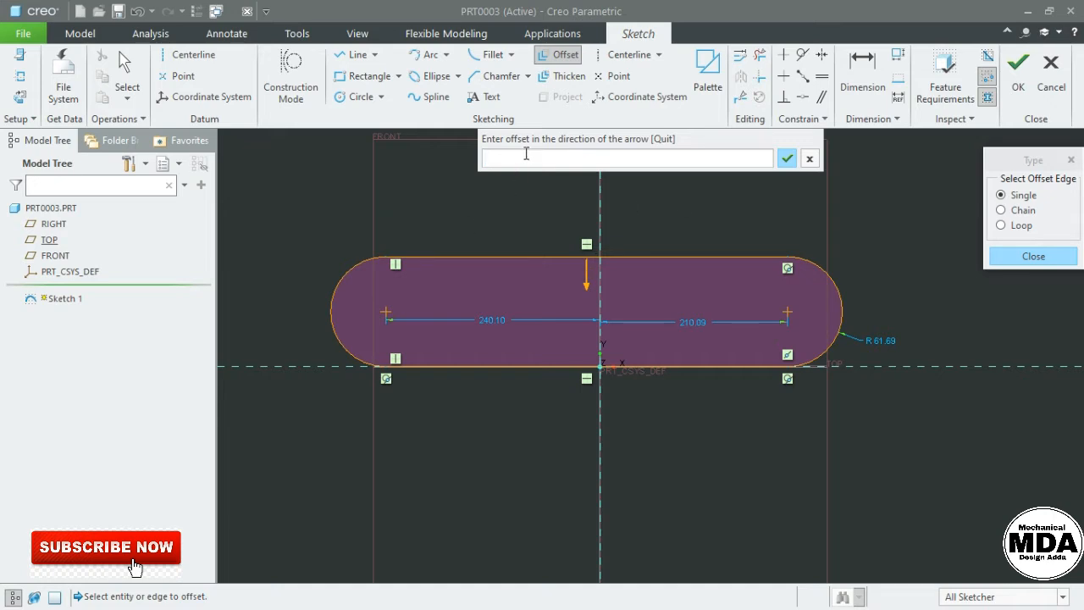
type("-20")
key("Return")
left_click(580, 266)
key("Delete")
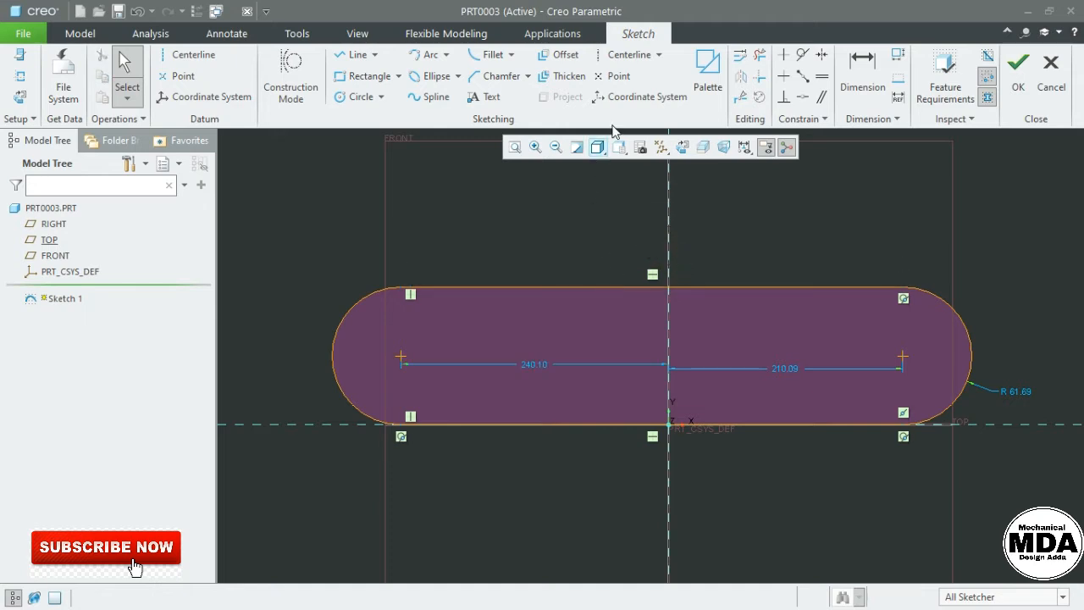
Step: Offset the chain of both arcs and the lower edge outward by 20, and undo that chain offset
left_click(559, 56)
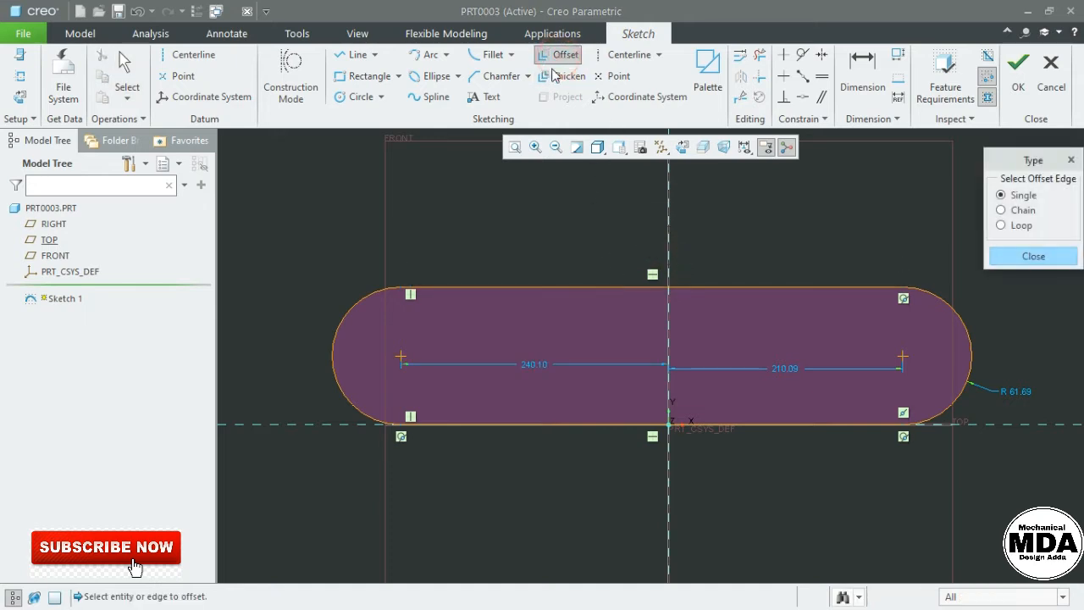
left_click(1001, 209)
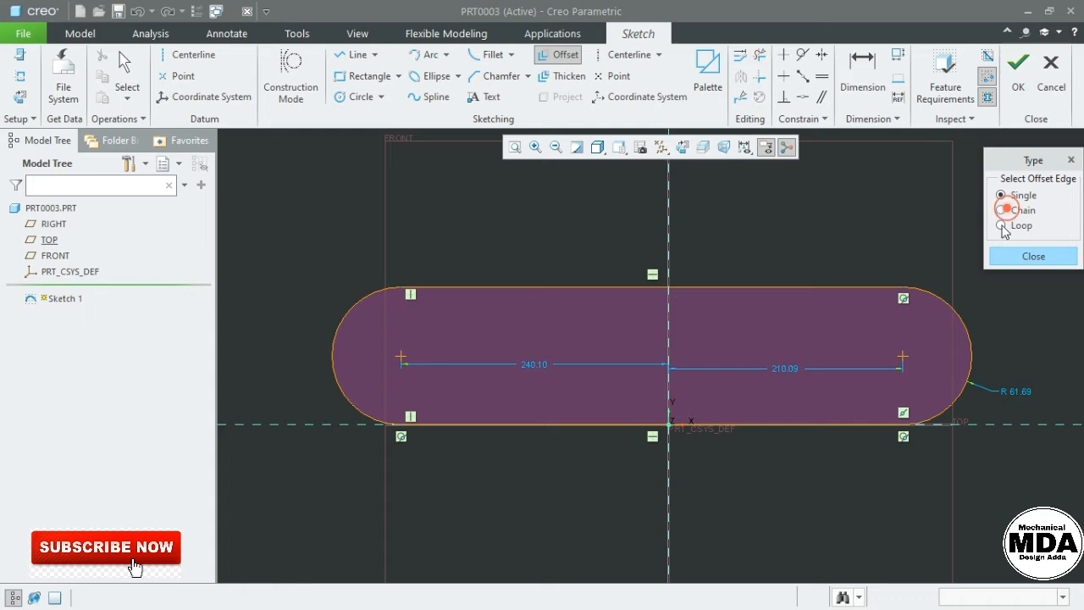
left_click(334, 339)
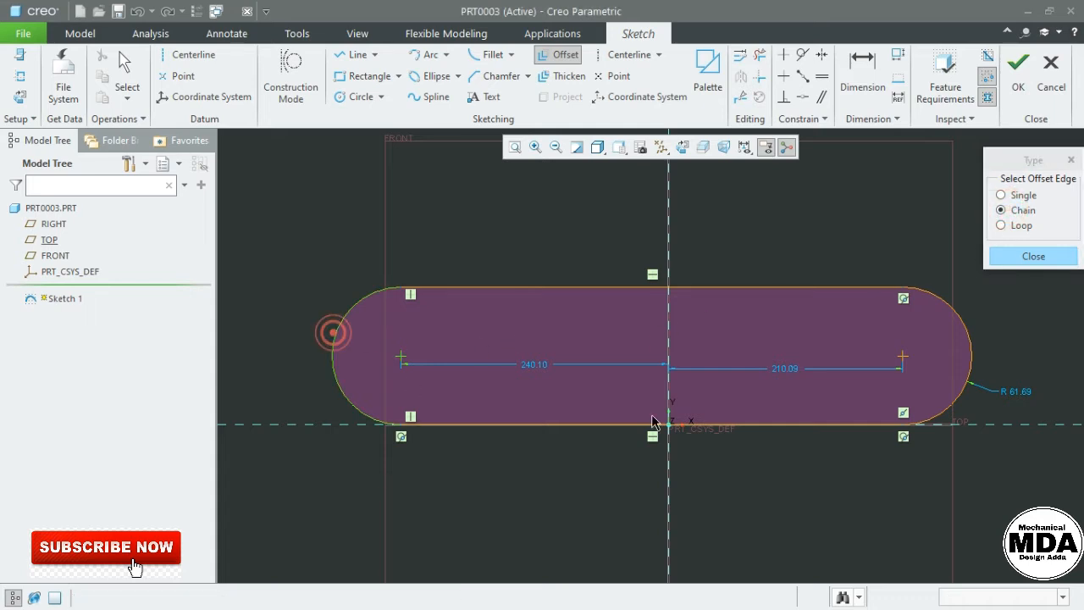
left_click(974, 362)
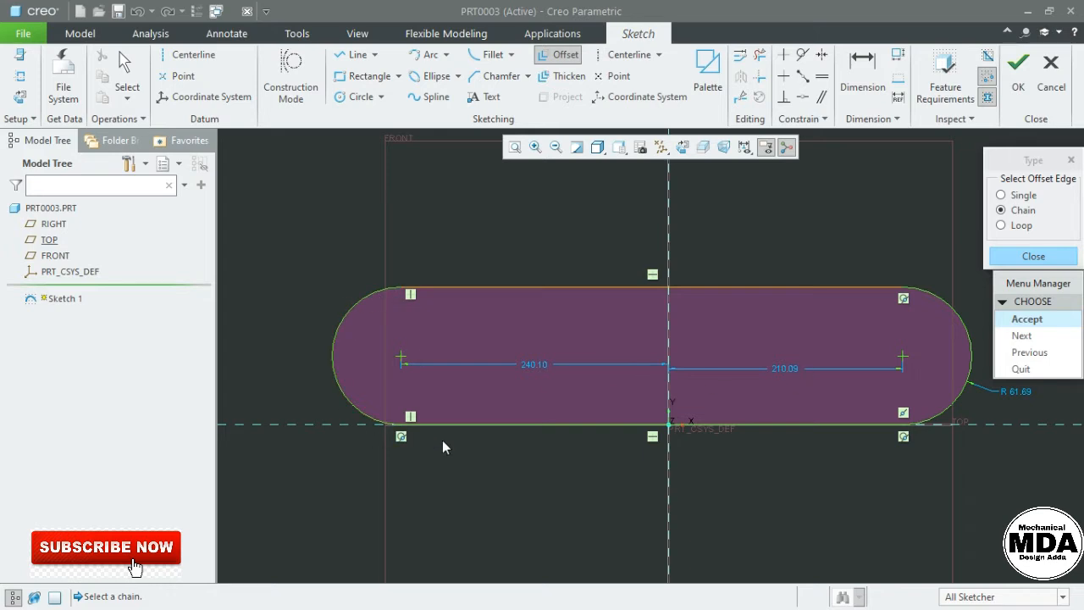
left_click(1027, 320)
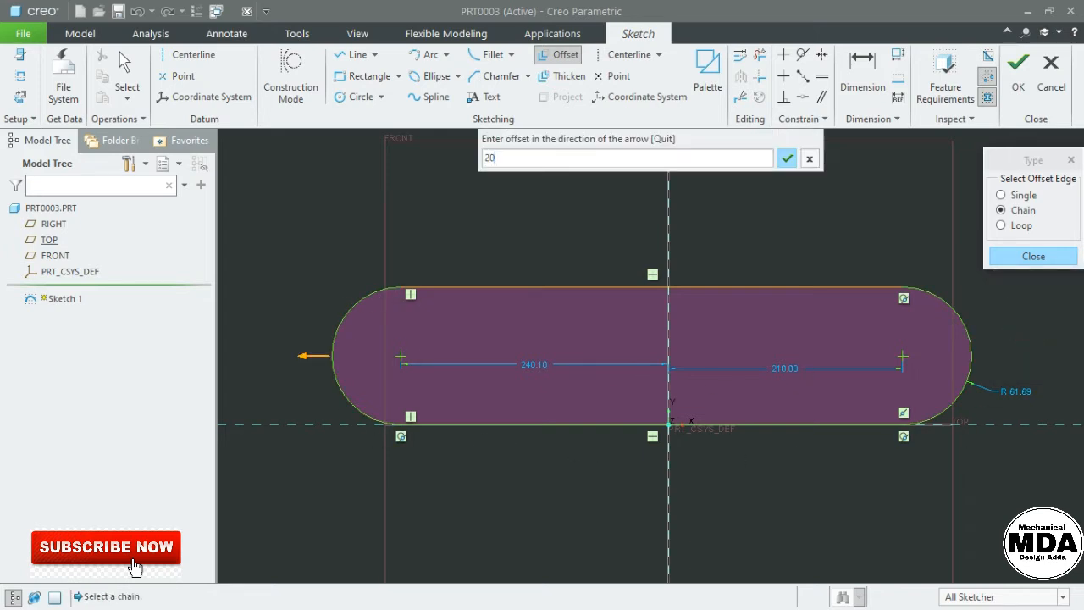
key("Return")
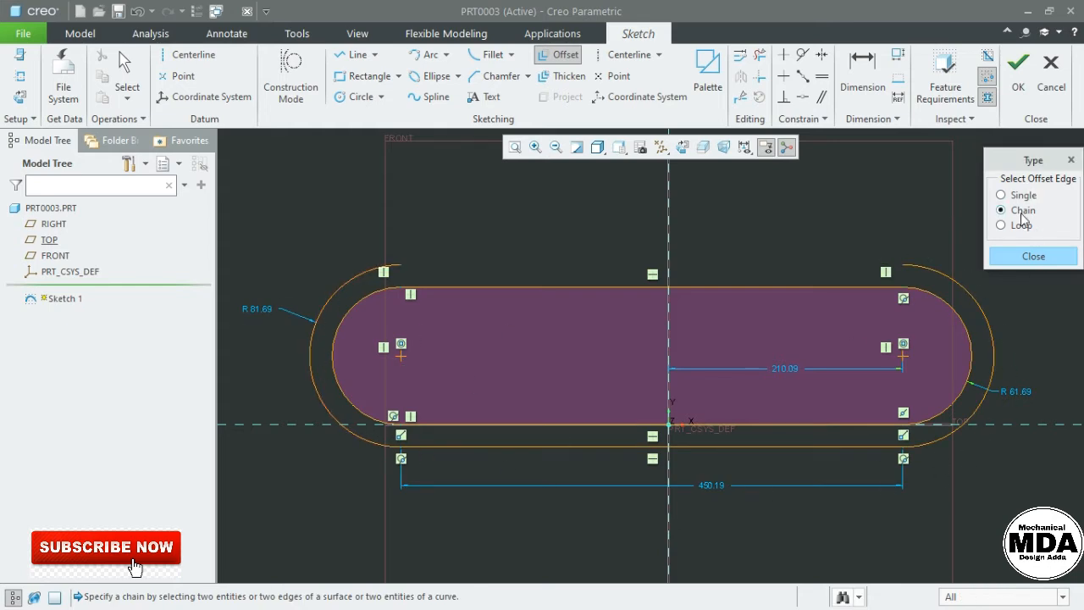
key("ctrl+z")
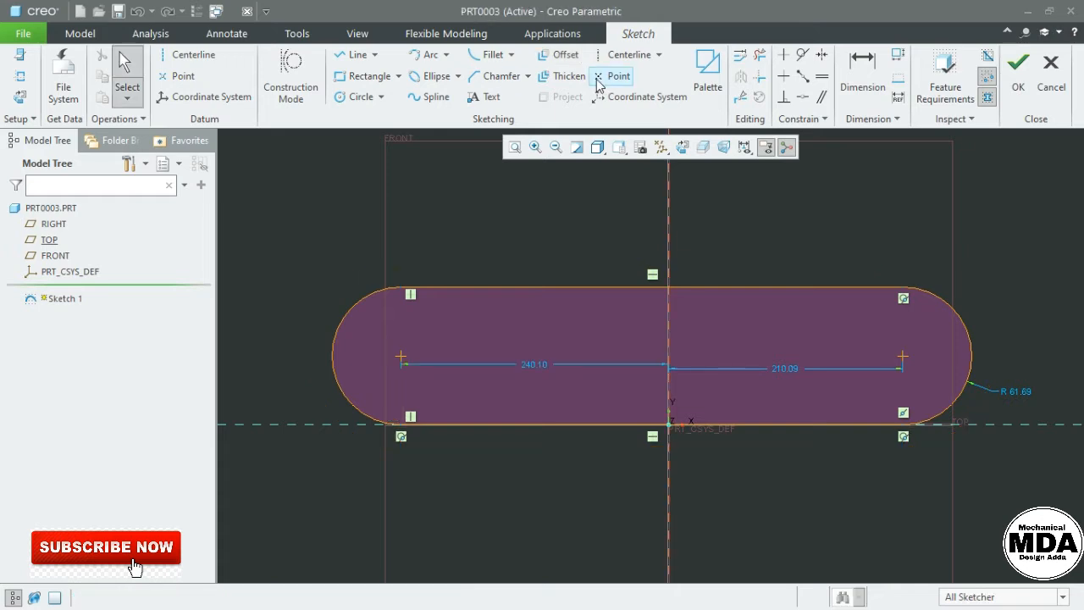
Step: Offset the complete slot outline outward by 20 using the Loop type, starting from its upper edge
left_click(563, 58)
left_click(1006, 225)
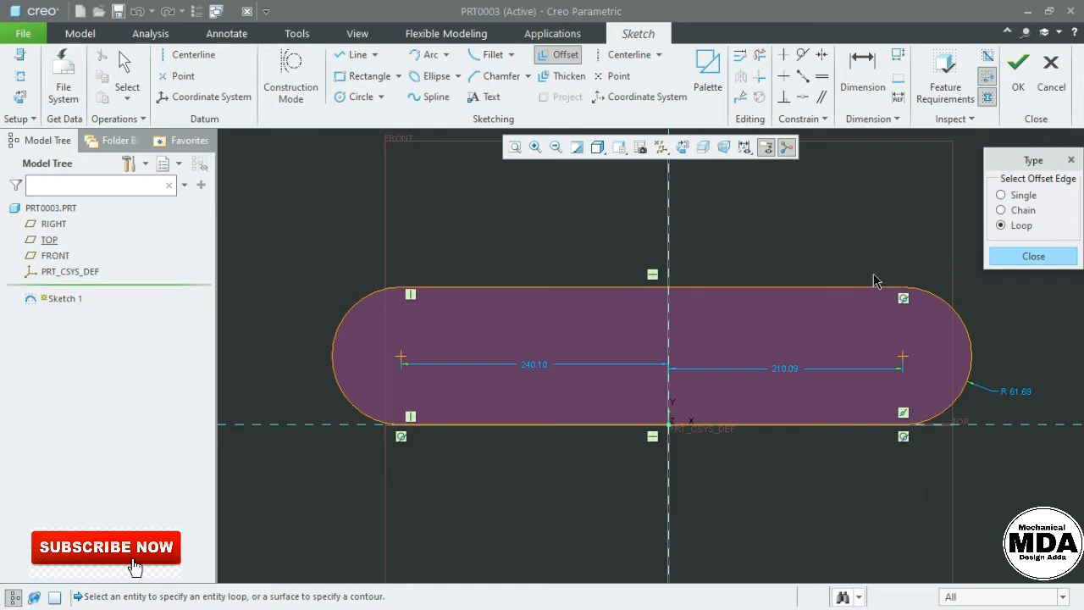
left_click(571, 288)
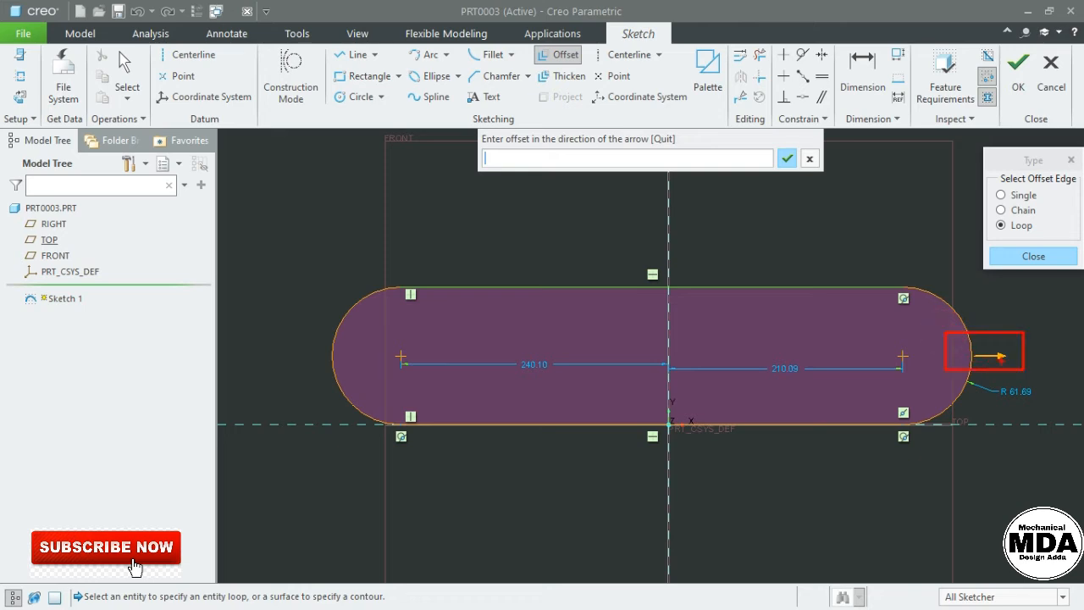
left_click(665, 155)
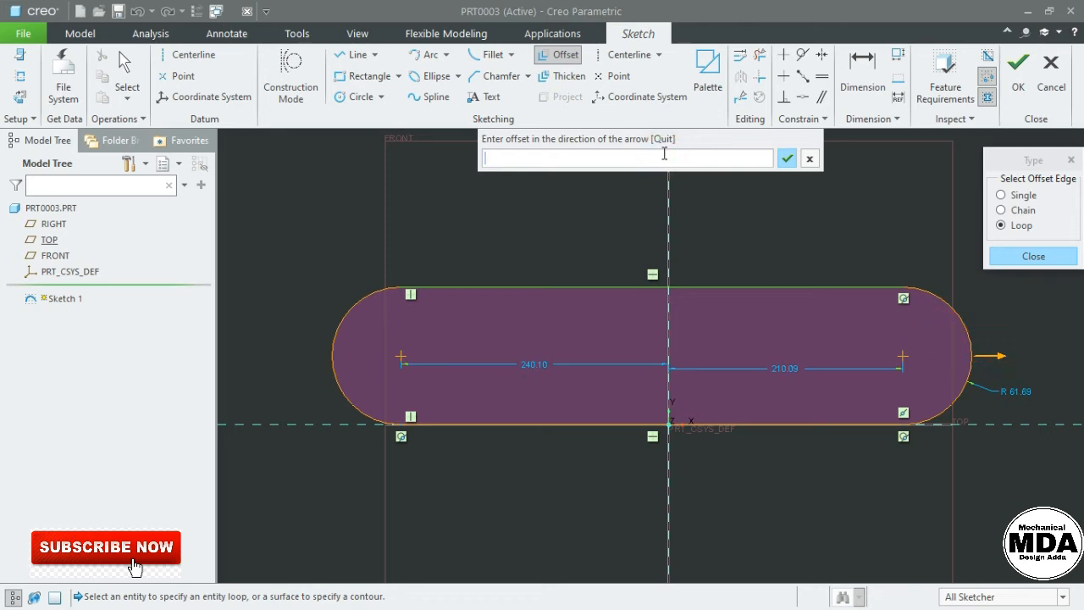
type("20")
key("Return")
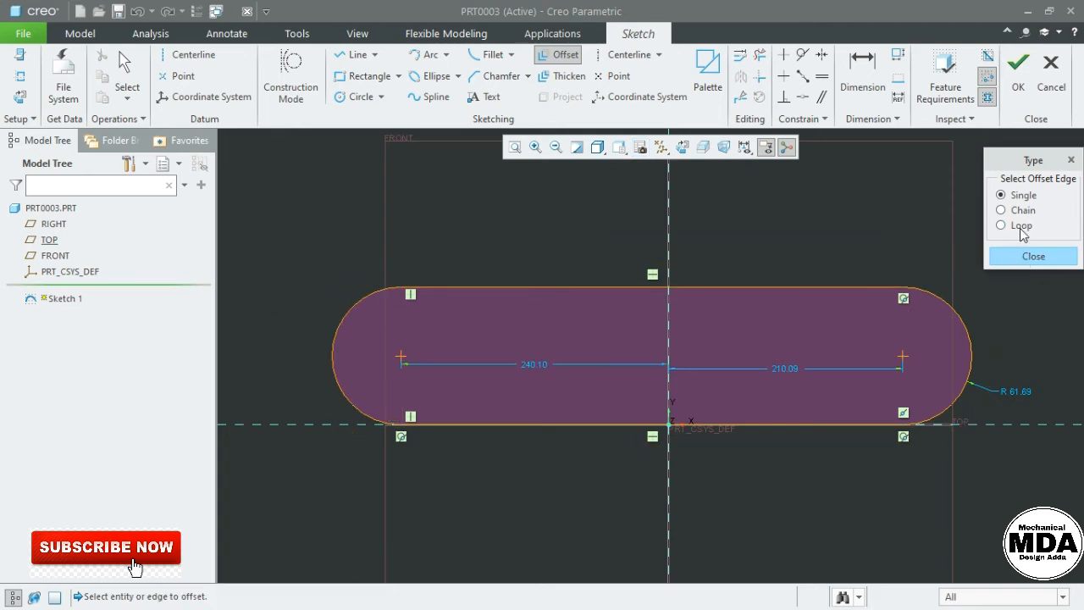
Step: Offset the slot loop from its right arc with a value of -20 against the inward arrow, placing the copy outside
left_click(1021, 227)
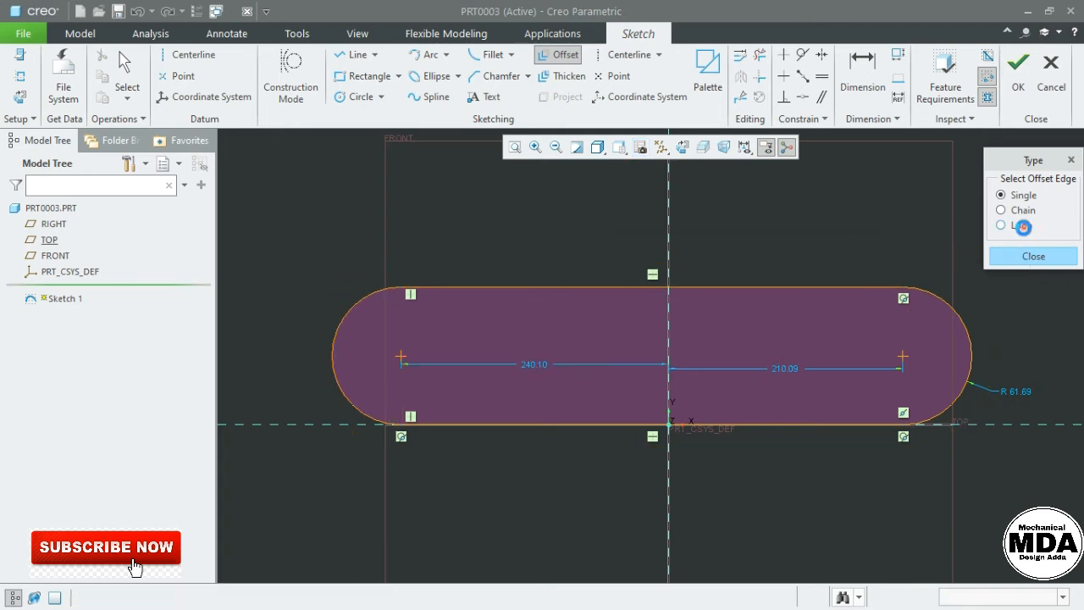
left_click(966, 331)
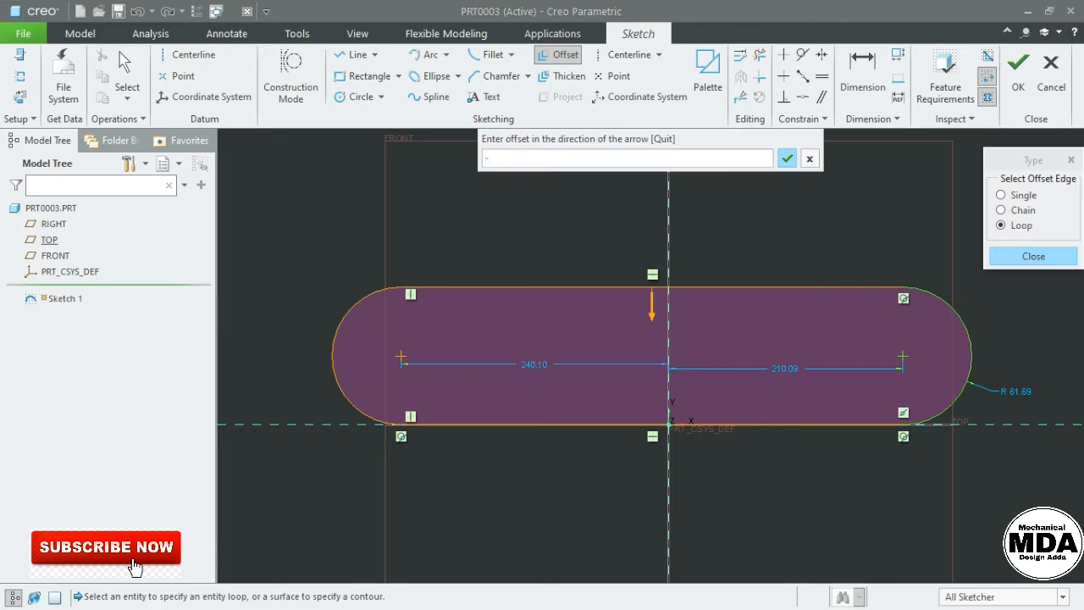
key("Return")
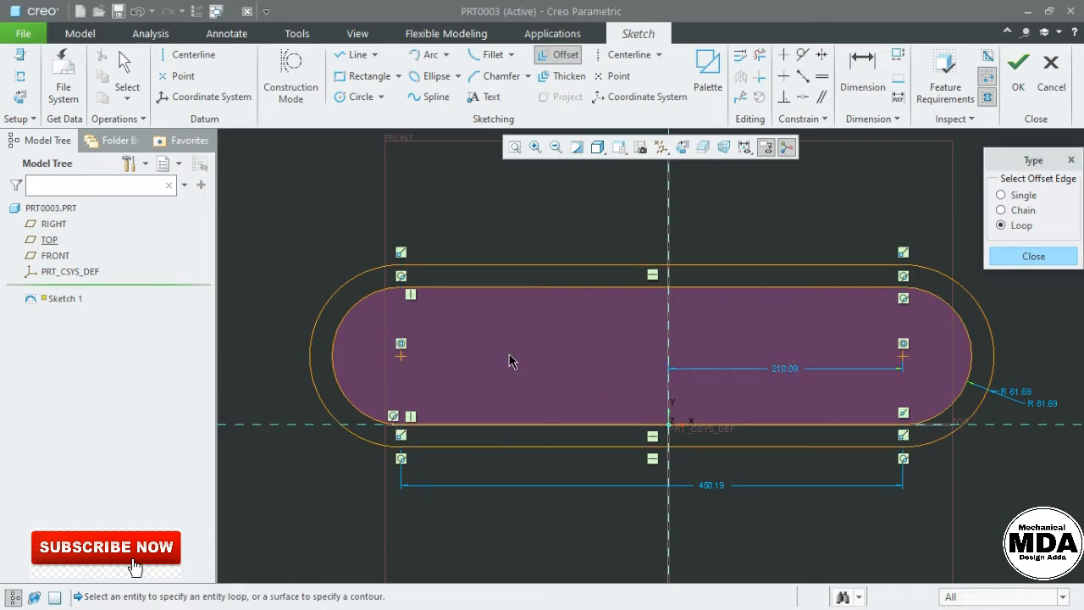
Step: Clear the slot geometry and sketch a horizontal line about 287 long above the horizontal reference
left_click(1070, 263)
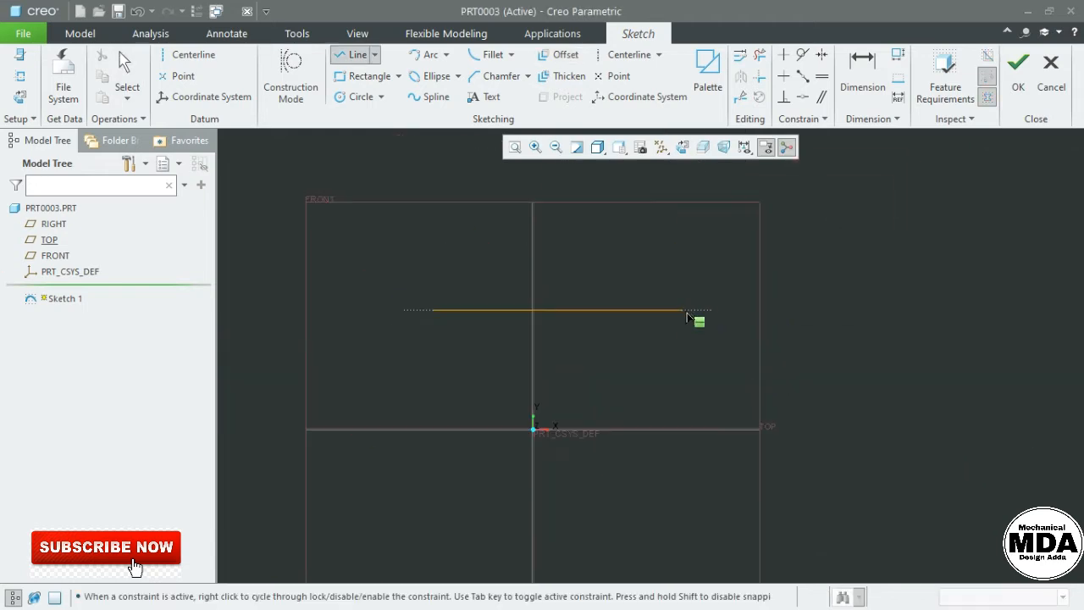
left_click(687, 310)
middle_click(698, 373)
middle_click(951, 298)
scroll(476, 319, "up", 1)
left_click(576, 234)
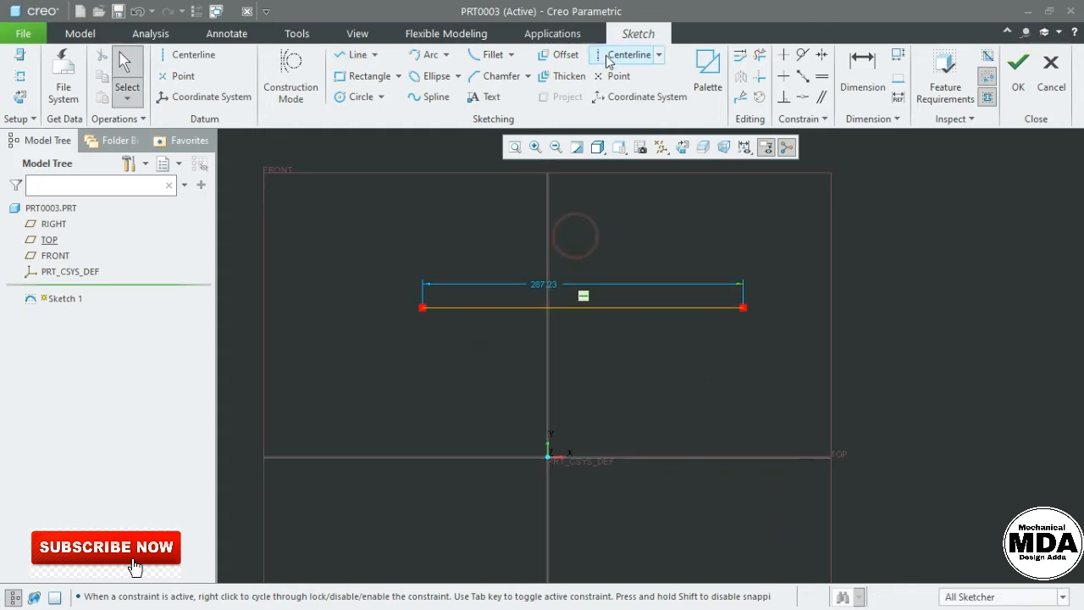
Step: Thicken the horizontal line by 50 using the Single type with Open end caps, offset 25 in the arrow's direction
left_click(561, 78)
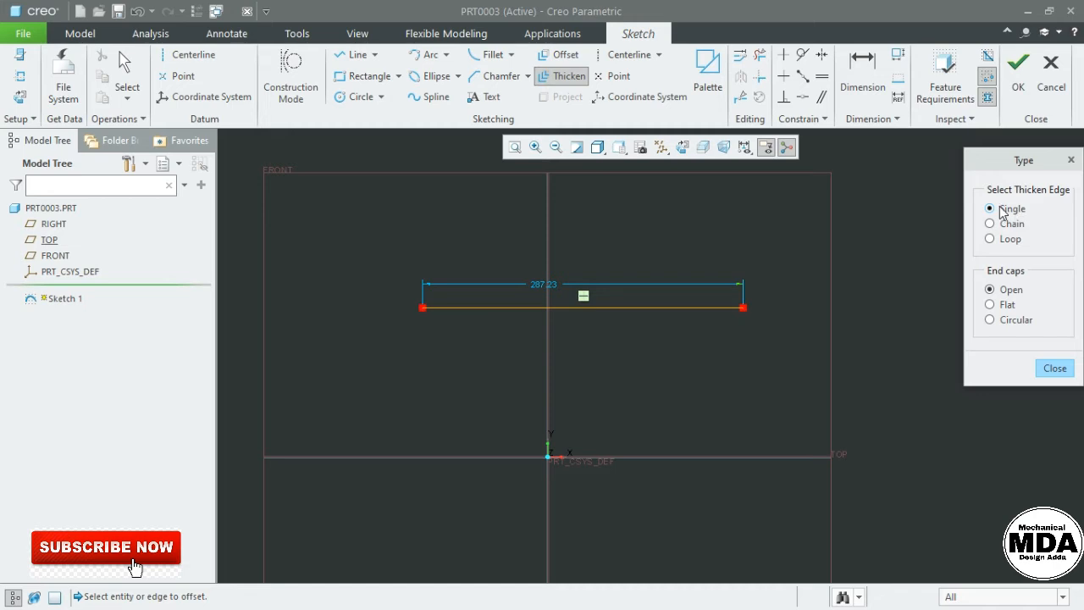
left_click(645, 309)
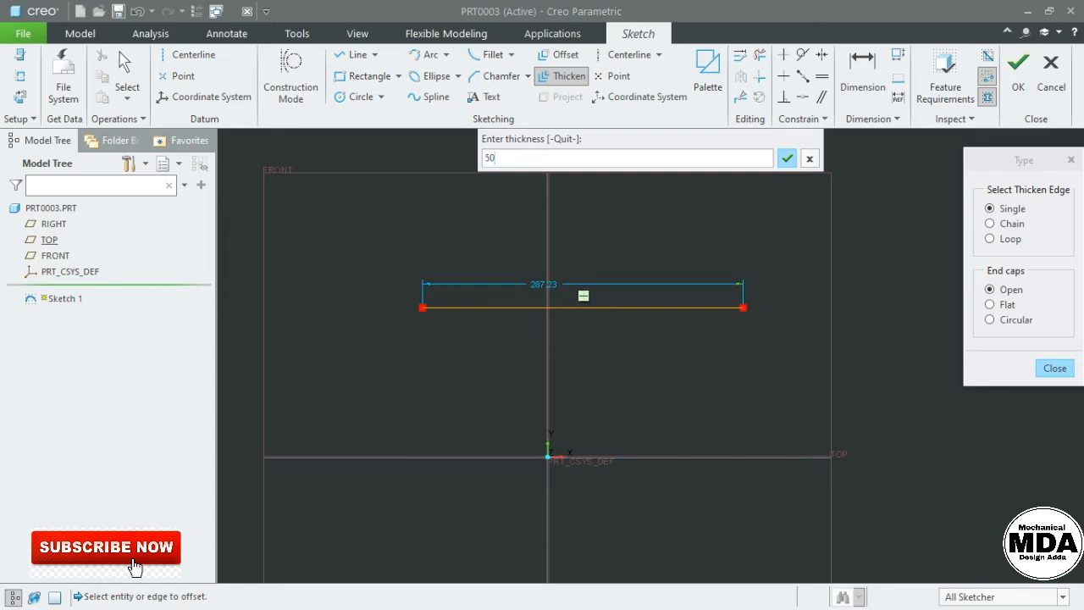
key("Return")
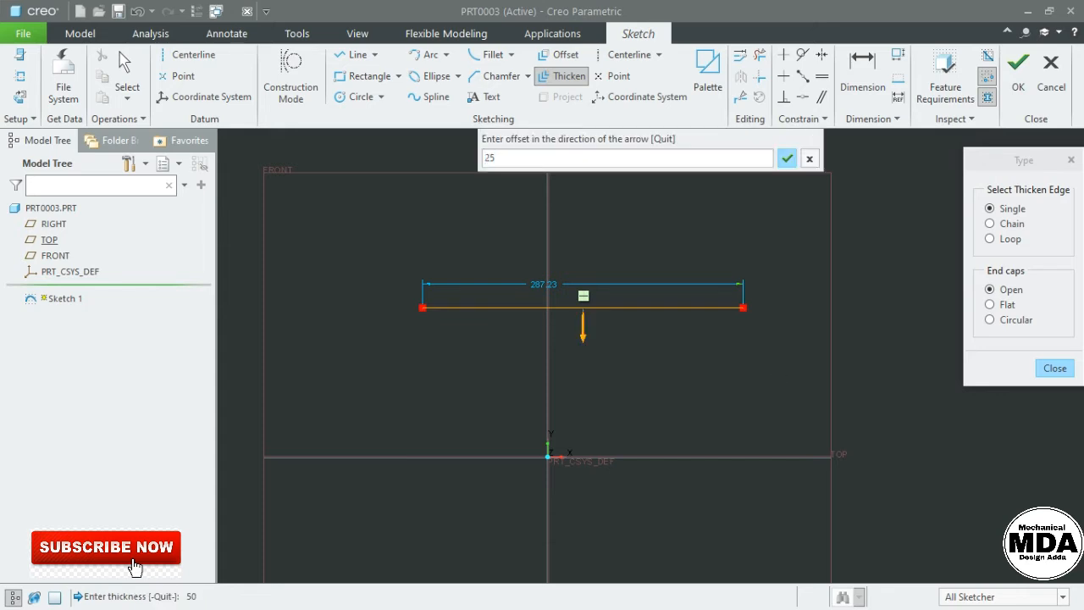
key("Return")
left_click(828, 270)
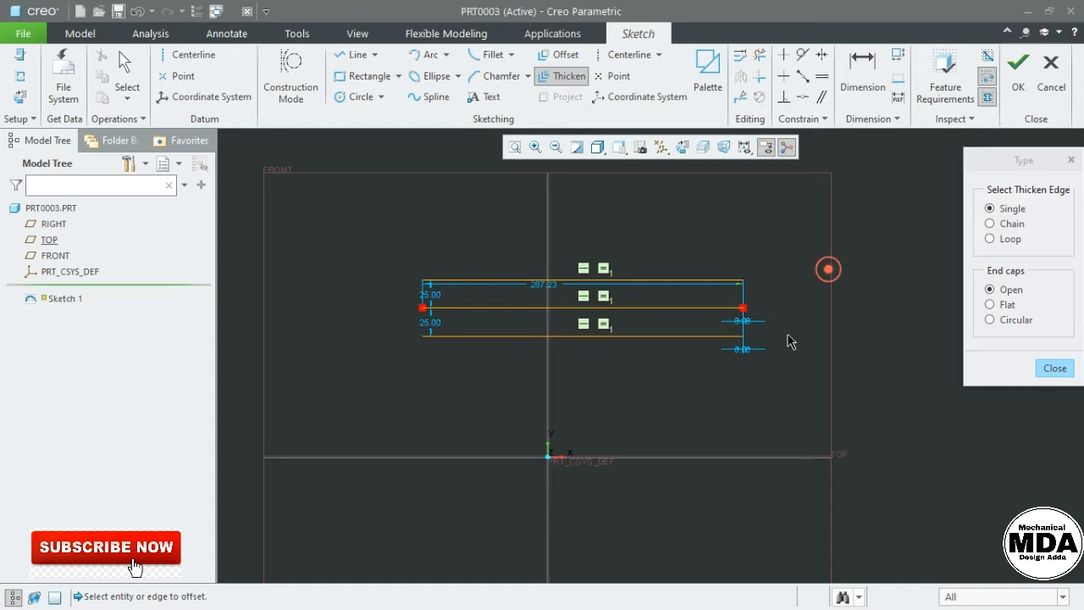
scroll(728, 320, "up", 2)
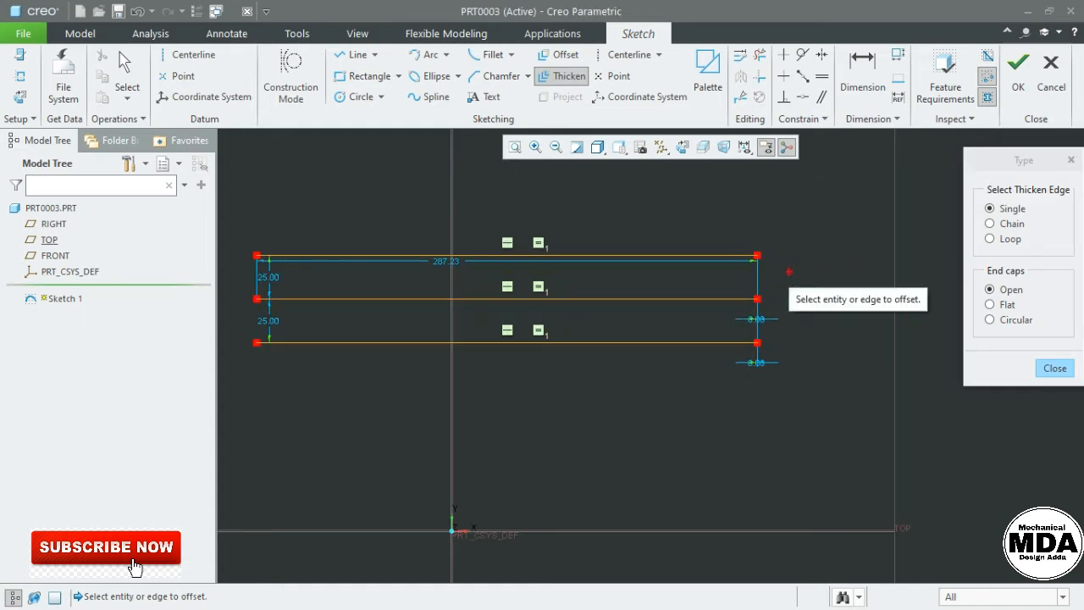
mouse_move(780, 255)
left_mouse_down()
mouse_move(791, 333)
mouse_move(780, 349)
mouse_move(812, 348)
left_mouse_up()
mouse_move(767, 255)
left_mouse_down()
mouse_move(791, 253)
mouse_move(815, 306)
left_mouse_up()
left_click_drag(798, 265, 839, 257)
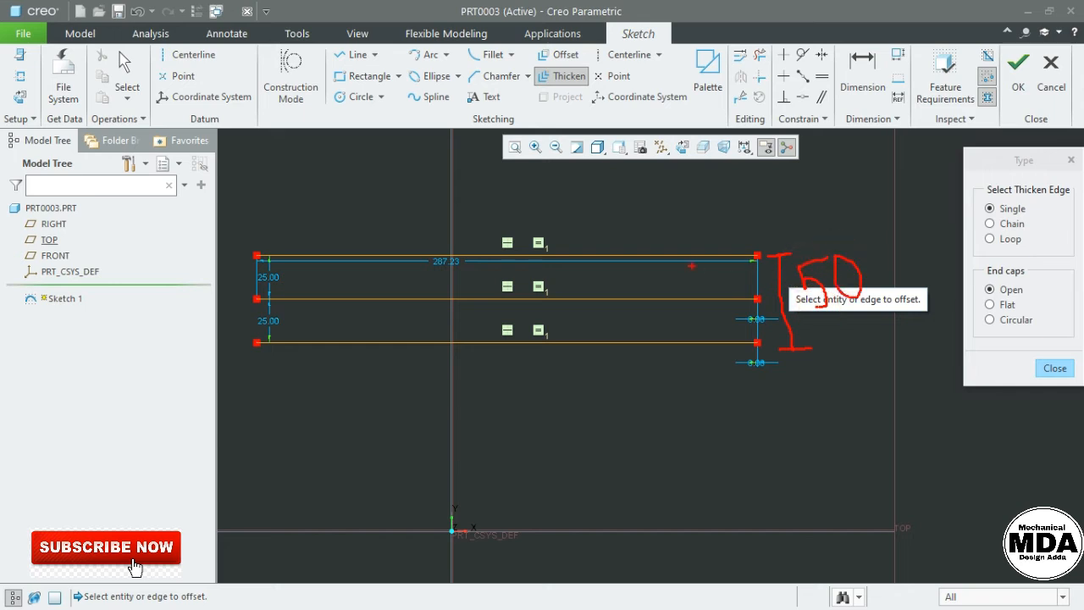
mouse_move(692, 256)
left_mouse_down()
mouse_move(695, 296)
mouse_move(678, 283)
left_mouse_up()
left_click(676, 256)
left_click(688, 244)
left_click_drag(974, 200, 1028, 215)
mouse_move(976, 277)
left_mouse_down()
mouse_move(975, 293)
mouse_move(1027, 297)
left_mouse_up()
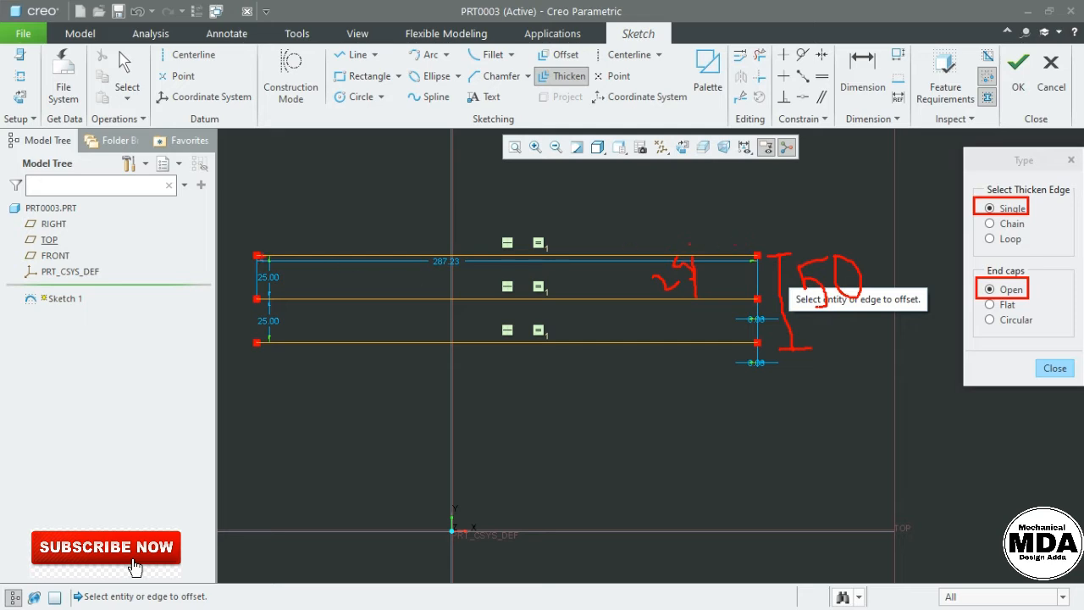
left_click_drag(237, 247, 286, 364)
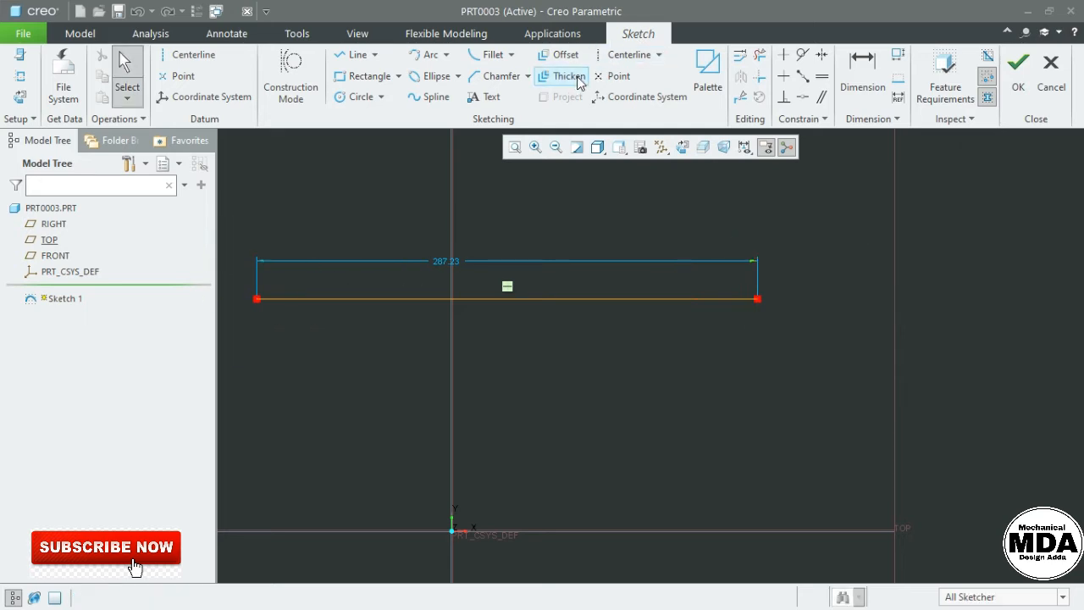
Step: Thicken the horizontal line by 50 using the Single type with Flat end caps
left_click(564, 76)
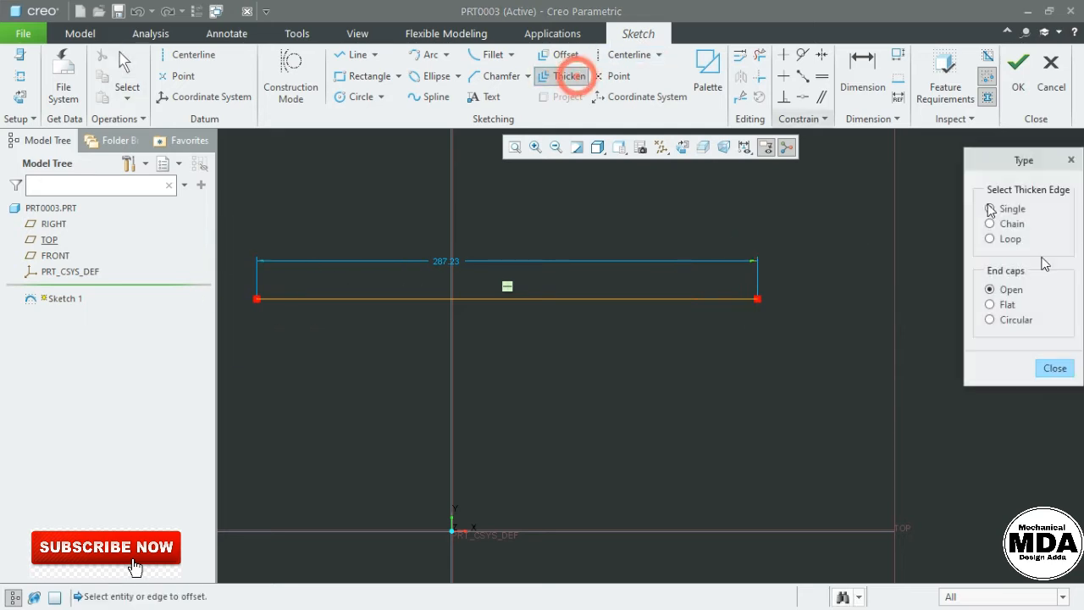
left_click(991, 304)
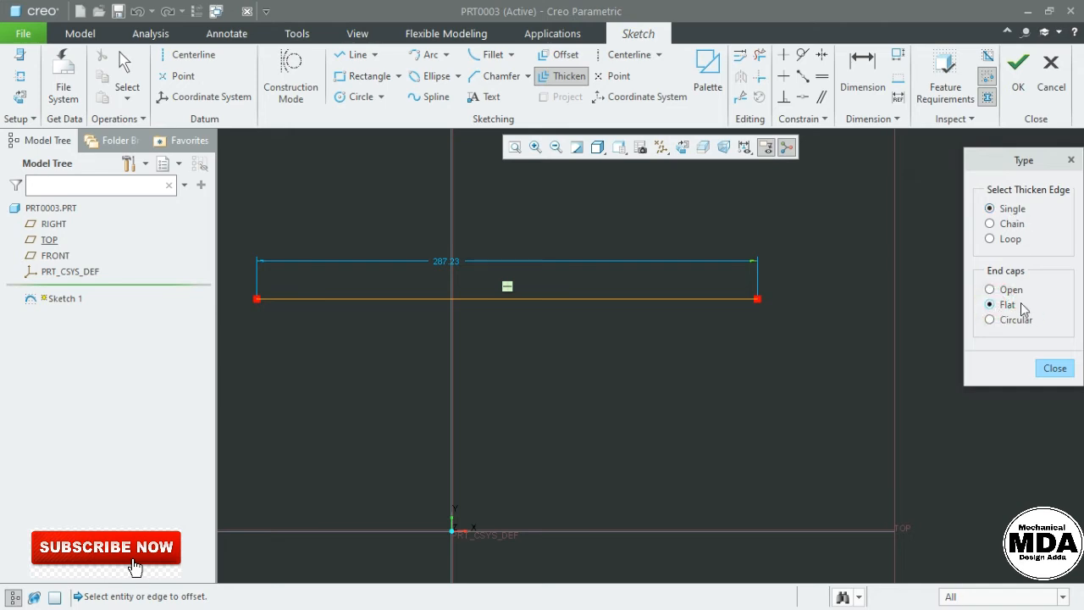
left_click(534, 298)
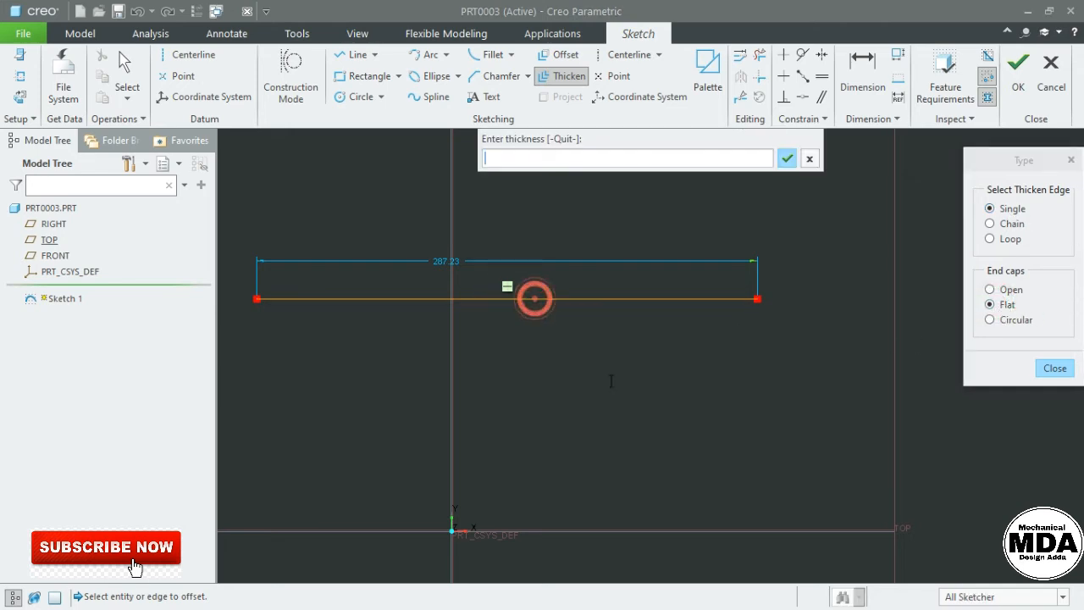
key("Return")
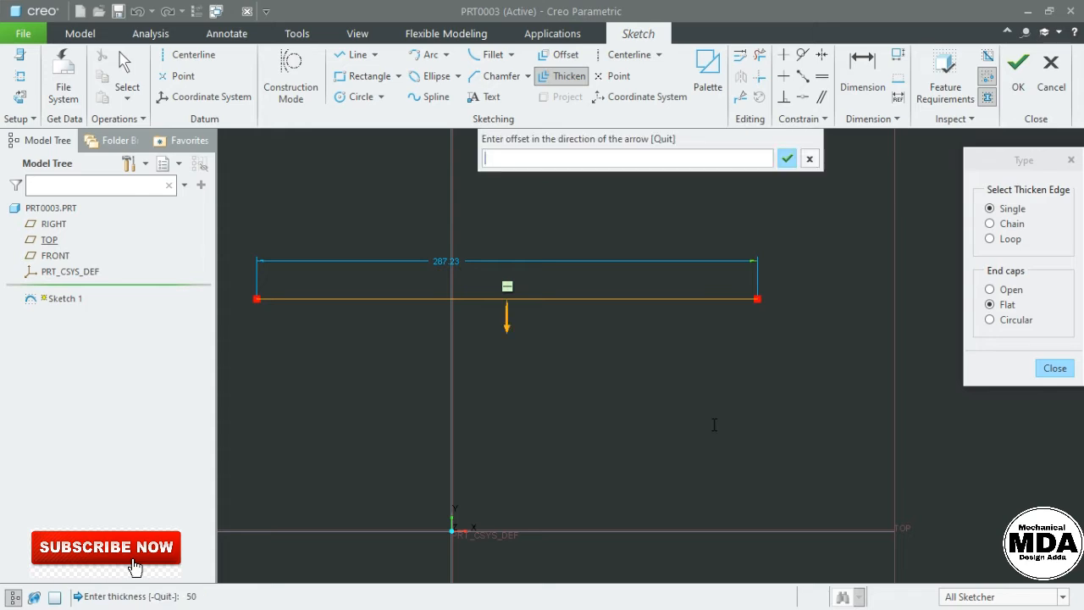
key("Return")
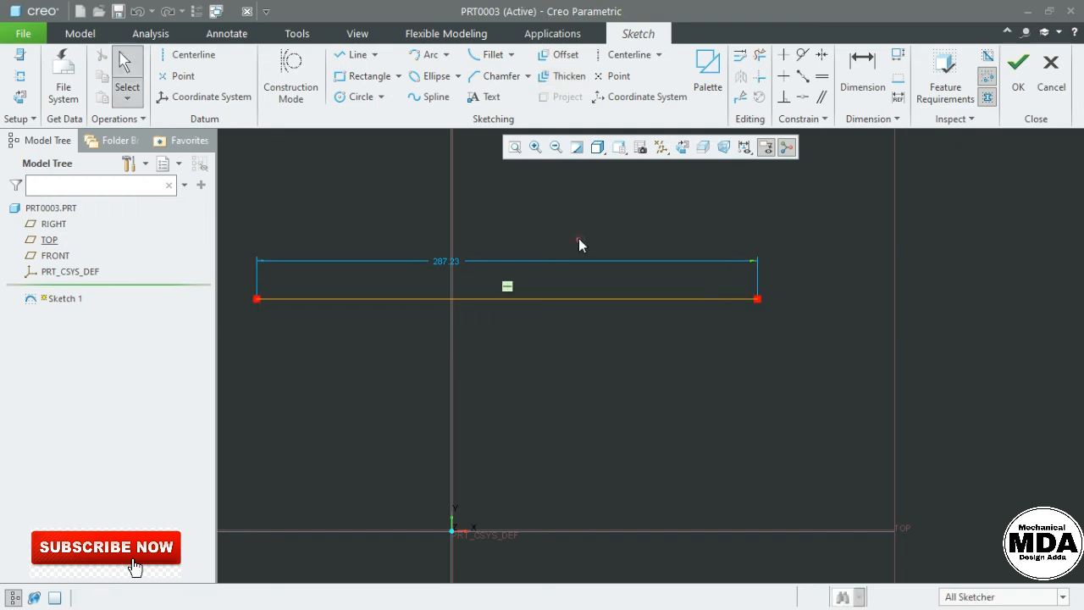
Step: Thicken the horizontal line by 50 using the Single type with Circular end caps, offset 15 in the arrow's direction
left_click(562, 76)
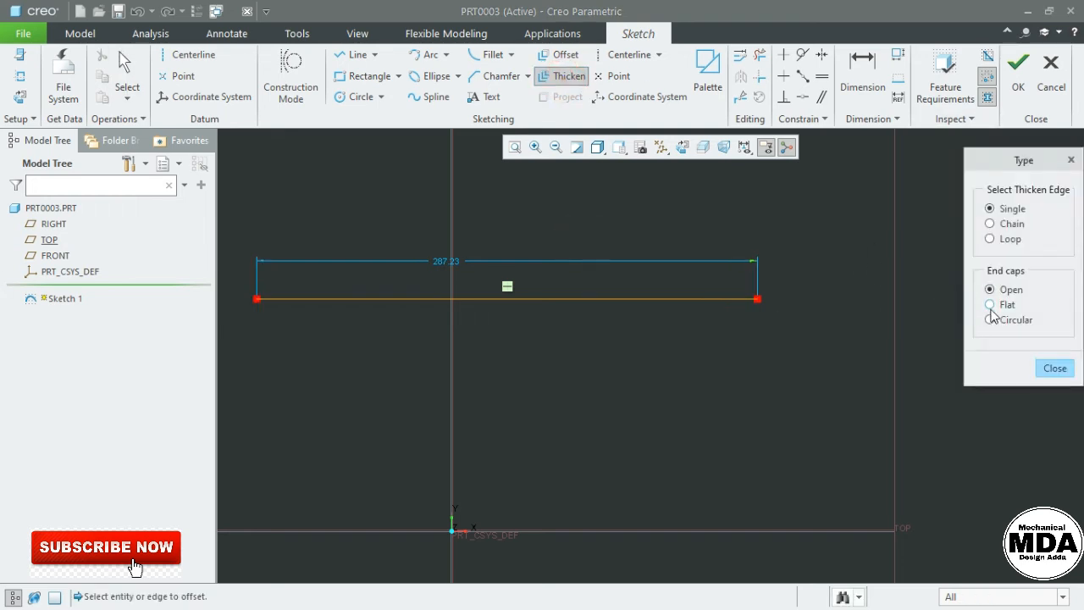
left_click(1017, 320)
left_click(724, 307)
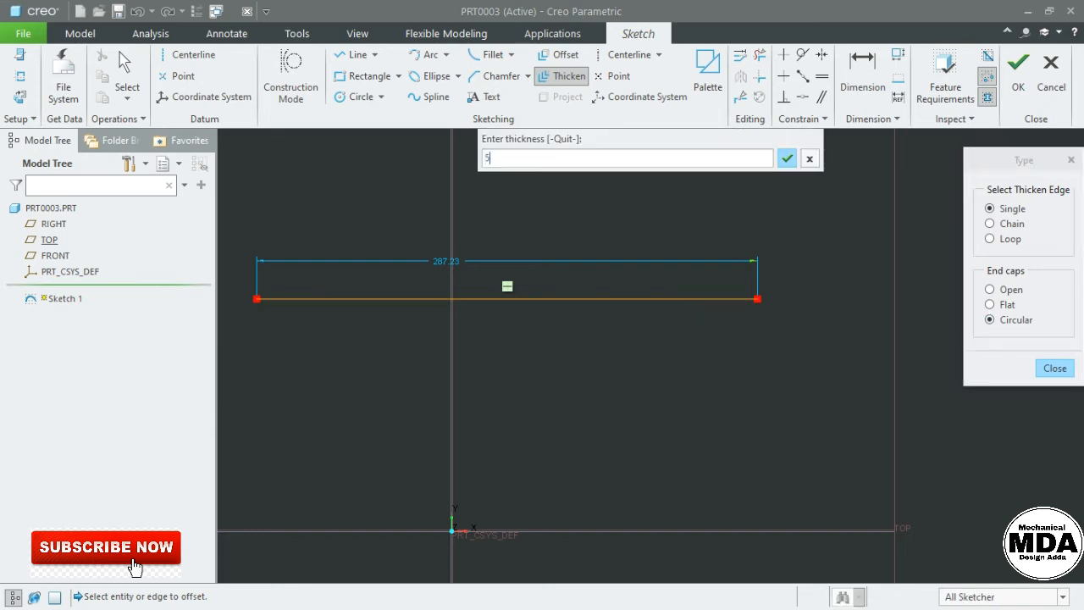
key("Return")
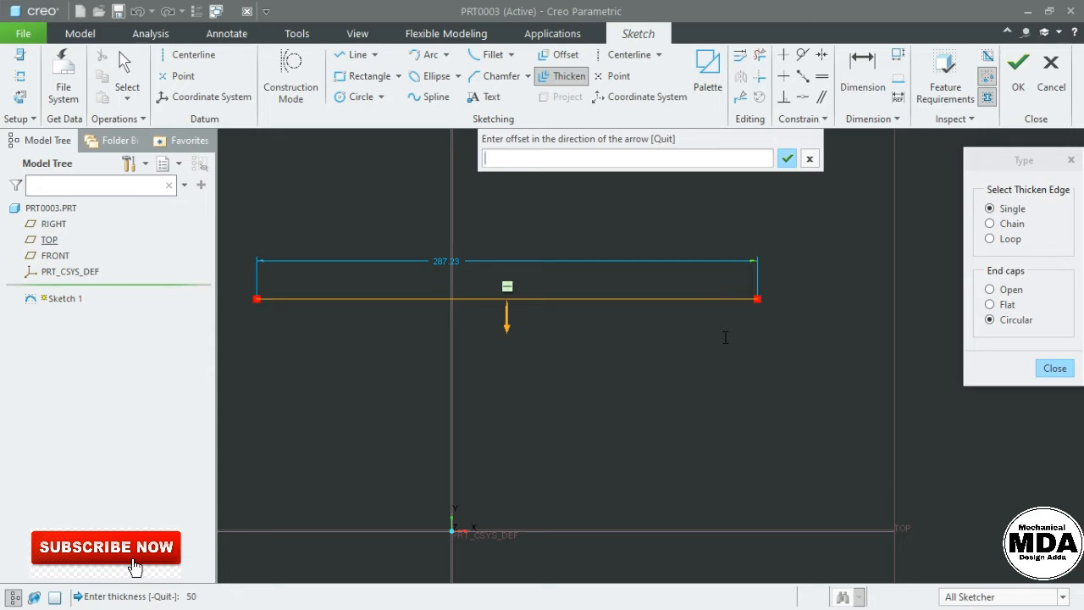
type("15")
key("Return")
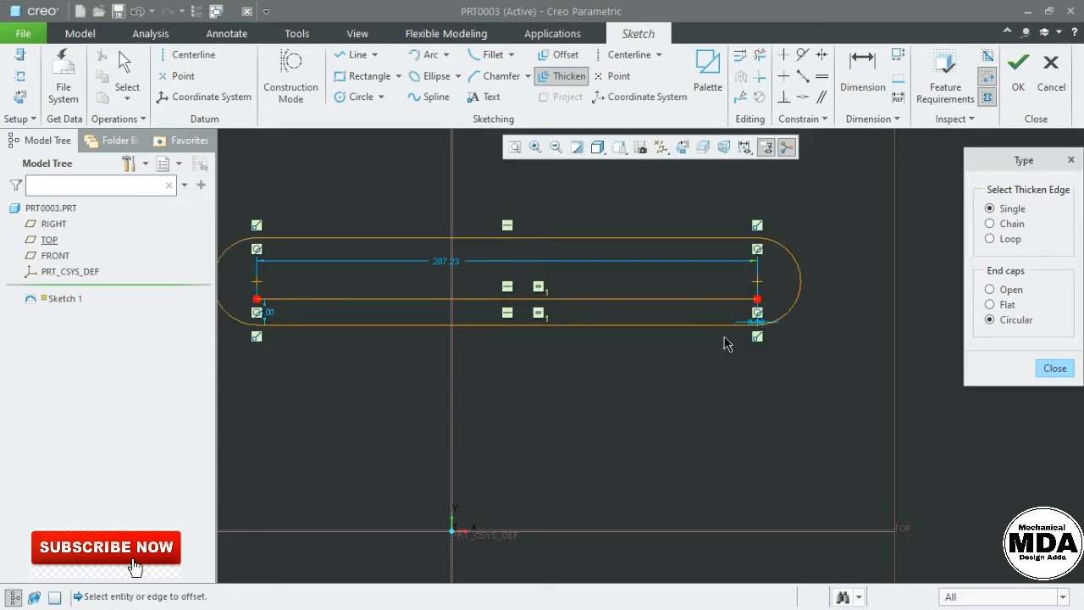
scroll(771, 312, "down", 2)
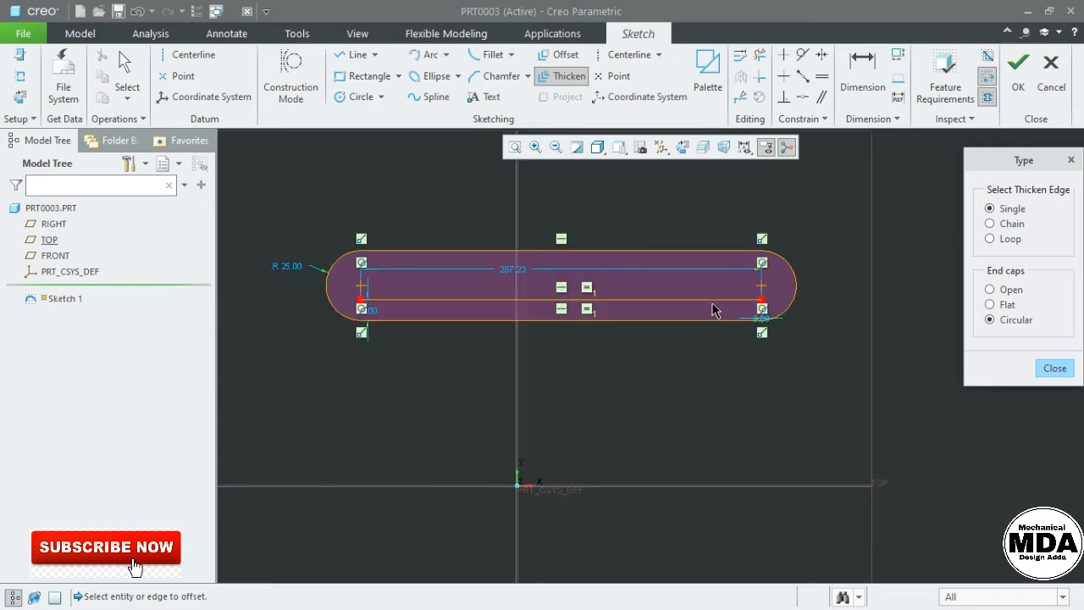
scroll(599, 308, "up", 2)
middle_click(623, 208)
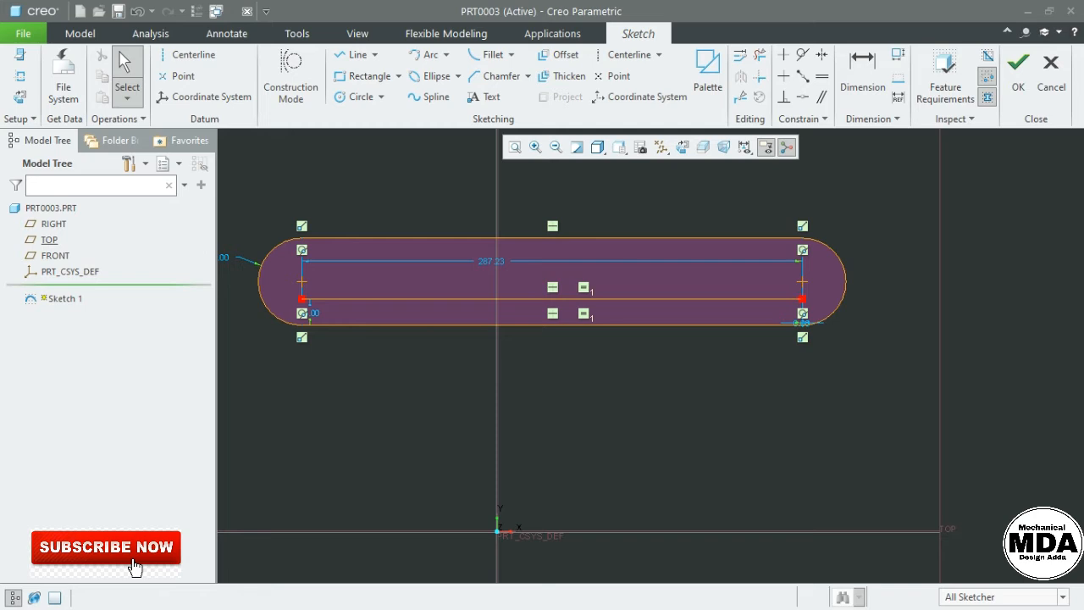
left_click_drag(807, 299, 877, 304)
mouse_move(816, 324)
left_mouse_down()
mouse_move(871, 323)
mouse_move(888, 312)
mouse_move(898, 336)
mouse_move(925, 303)
left_mouse_up()
left_click_drag(846, 234, 1023, 241)
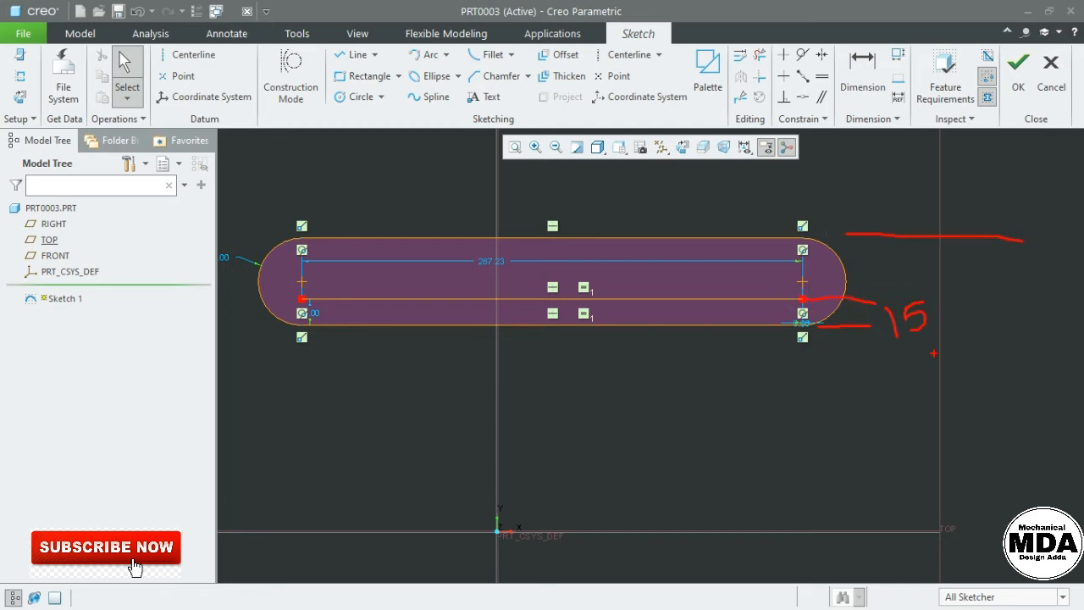
left_click_drag(815, 326, 1050, 327)
left_click_drag(992, 237, 988, 316)
left_click_drag(1008, 280, 1009, 313)
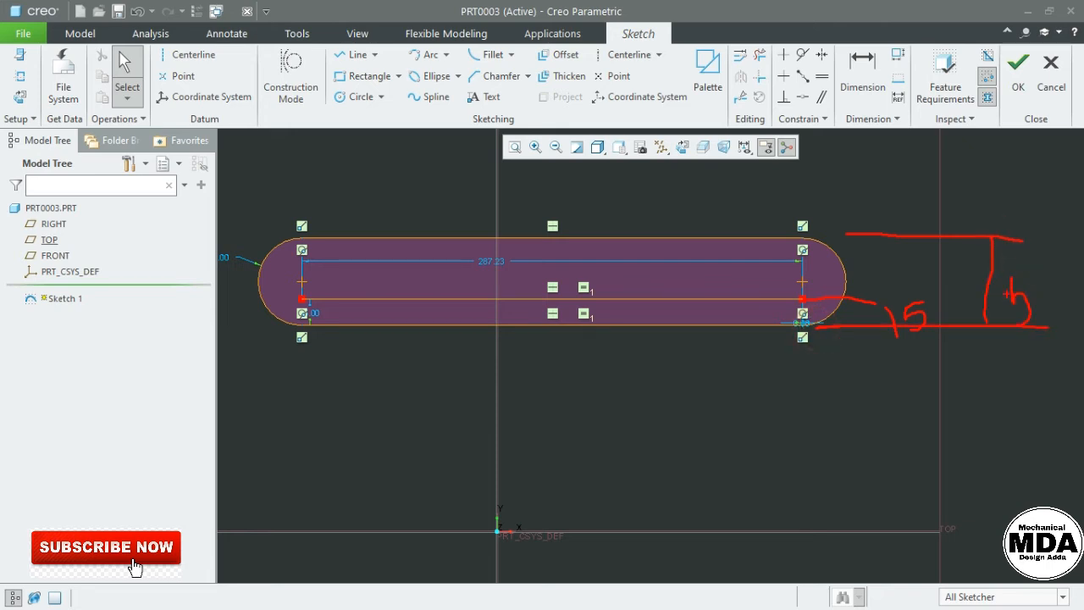
left_click_drag(1053, 264, 1069, 271)
key("Escape")
left_click(924, 310)
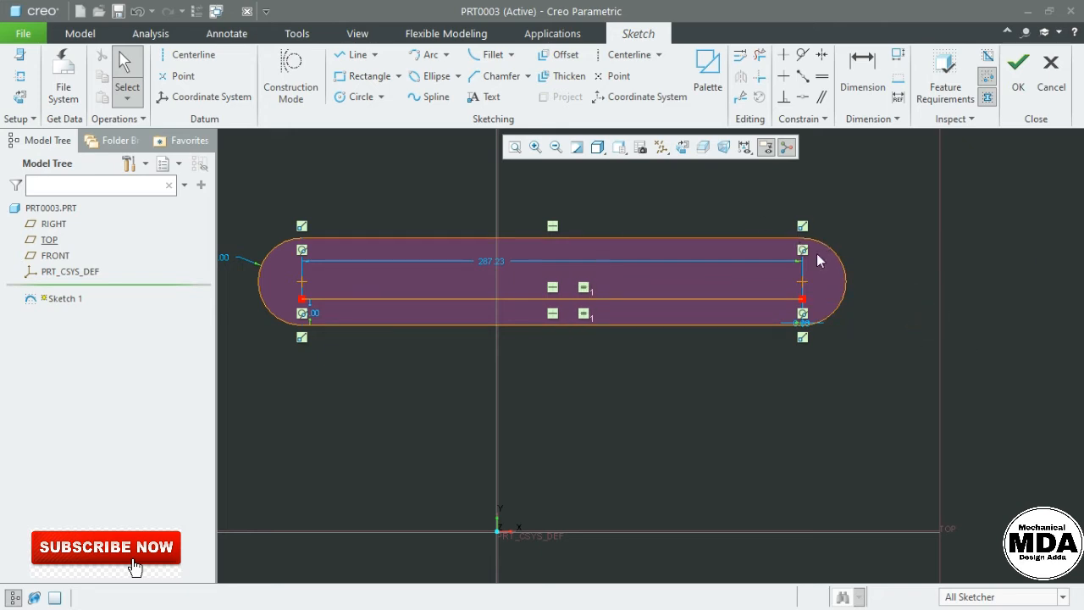
left_click_drag(781, 225, 860, 342)
Step: Undo the circular-capped thickening and thicken the line again by 50 with Circular end caps and an offset of 15
key("ctrl+z")
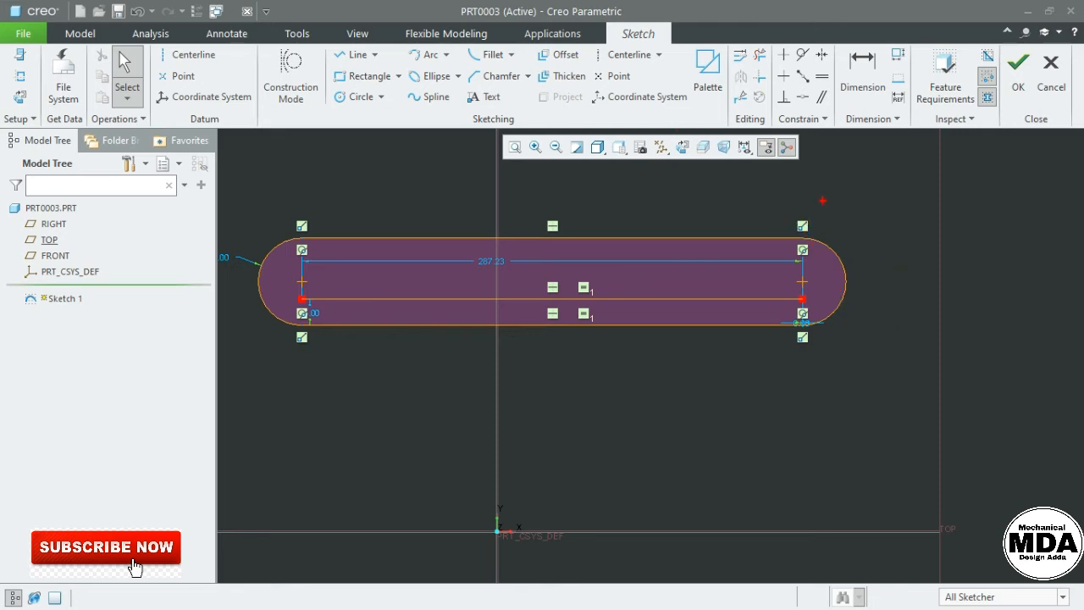
key("ctrl+z")
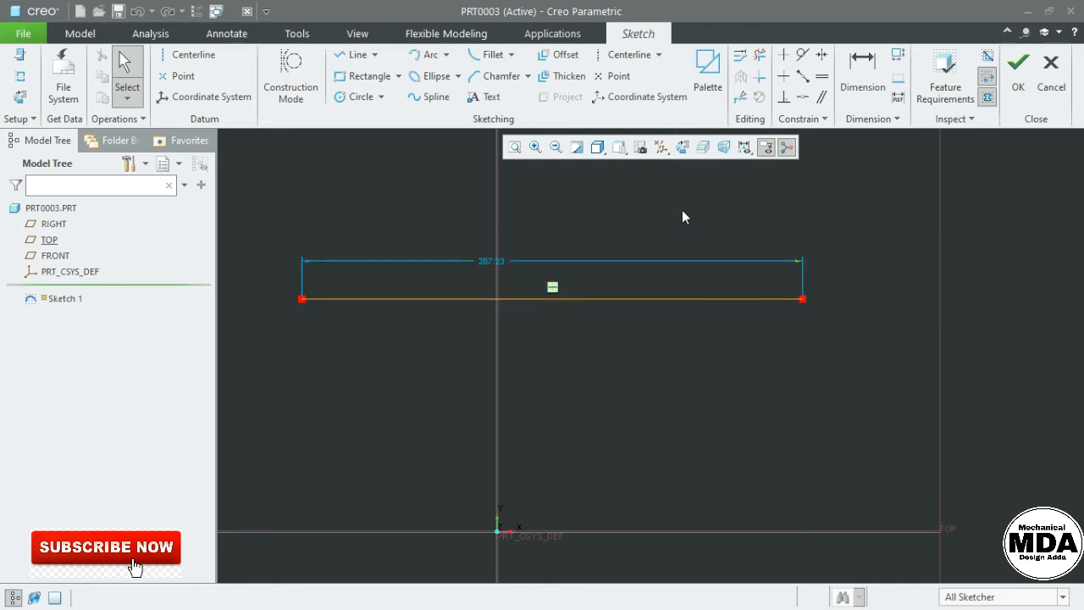
left_click(569, 77)
left_click(990, 319)
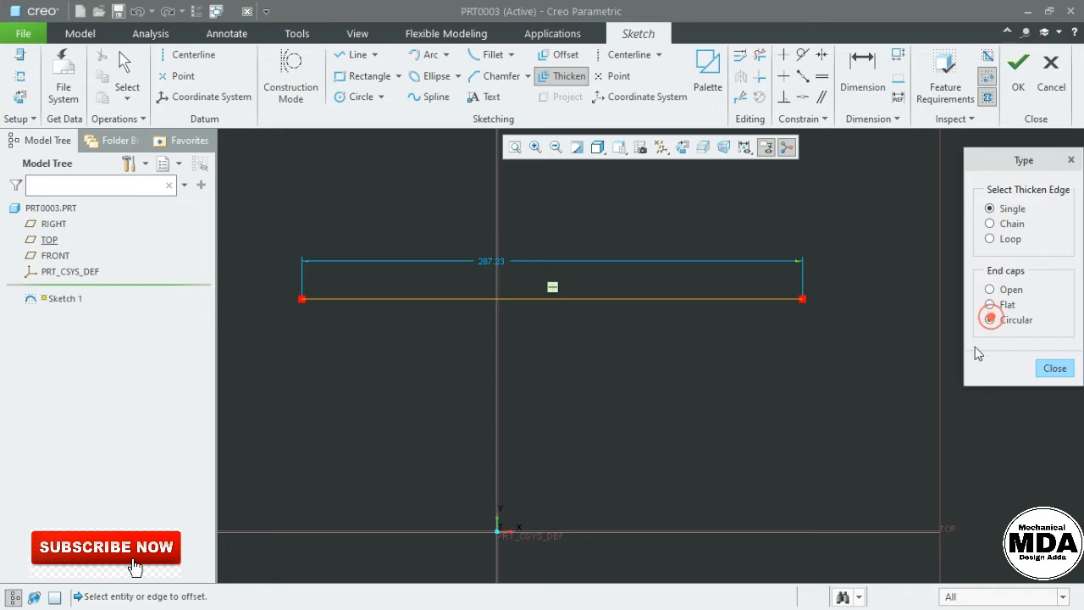
left_click(739, 300)
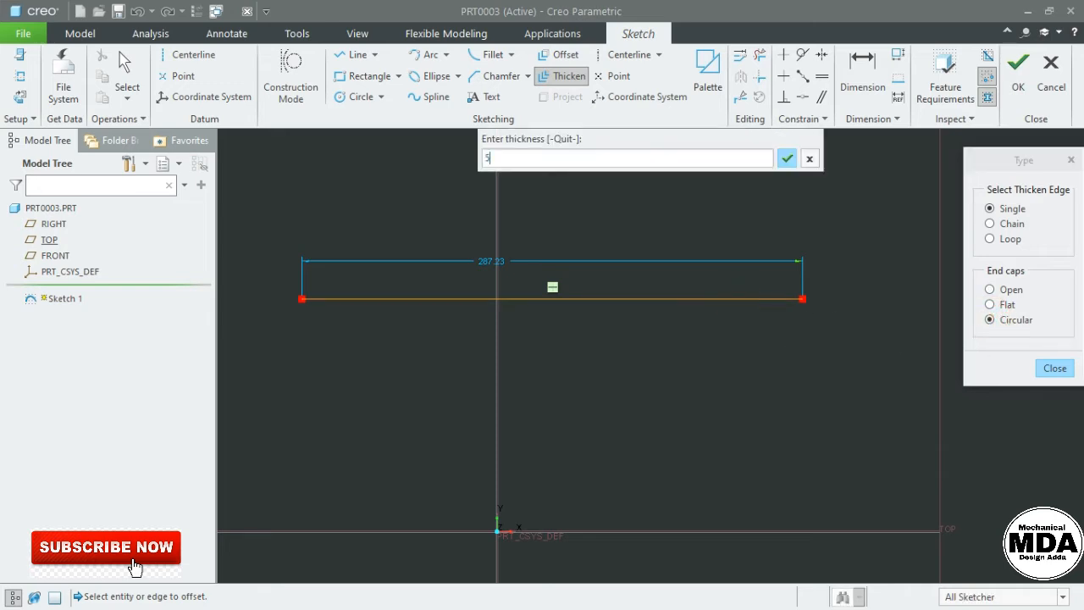
key("Return")
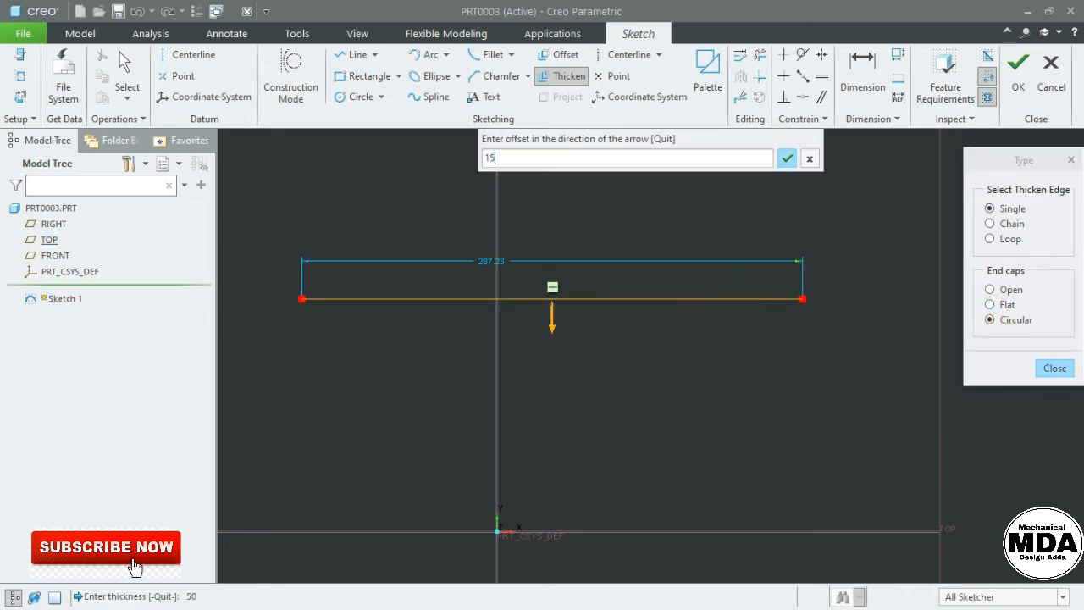
type("15")
key("Return")
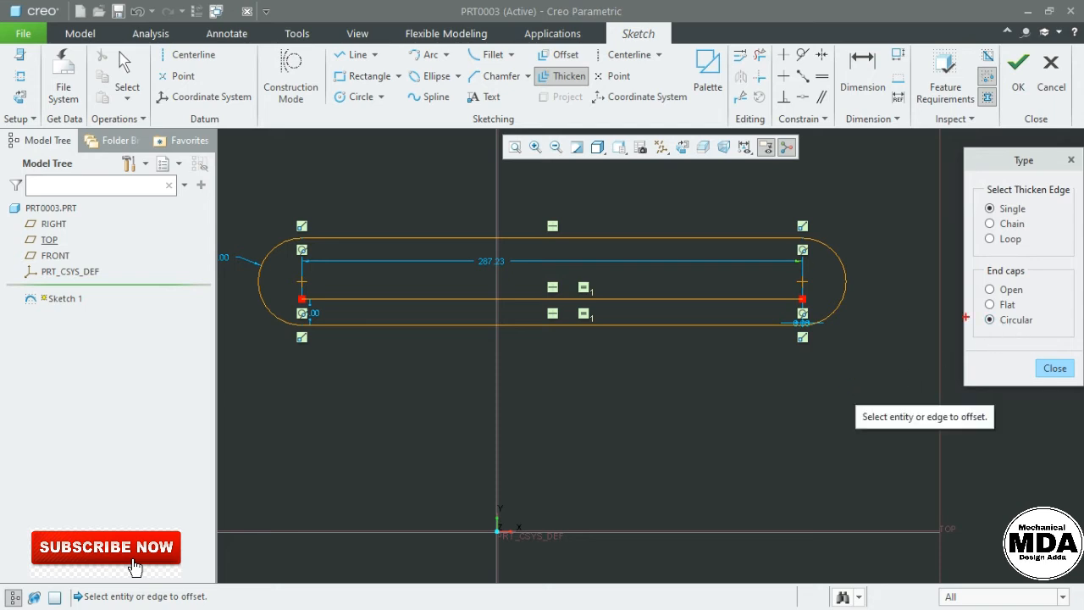
left_click(979, 312)
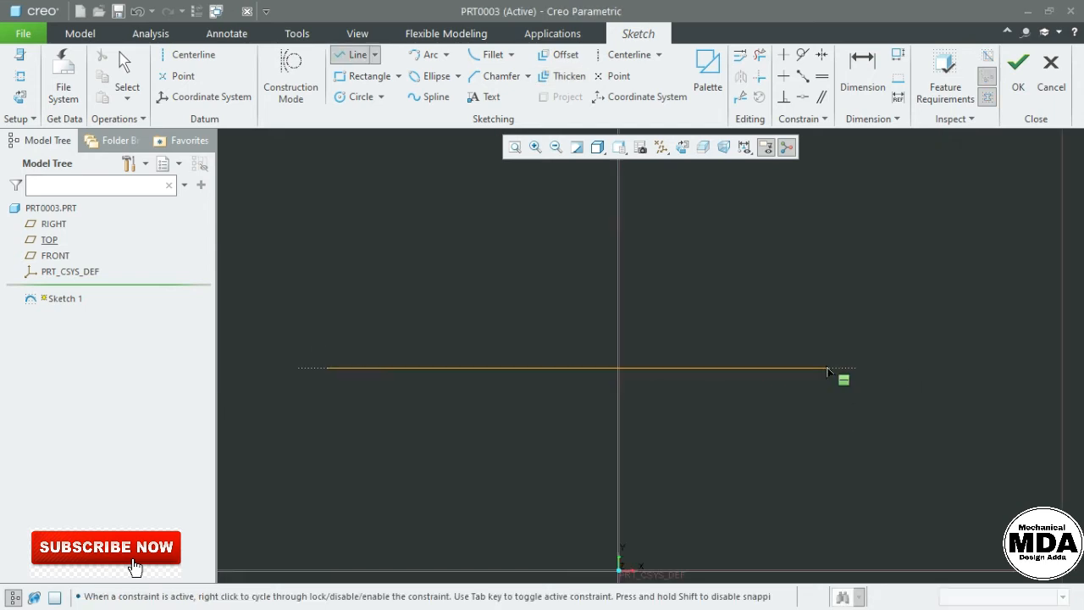
Step: Sketch an open profile of a horizontal lower line and two slanted lines, with both corners rounded to equal radii of about 31
left_click(826, 368)
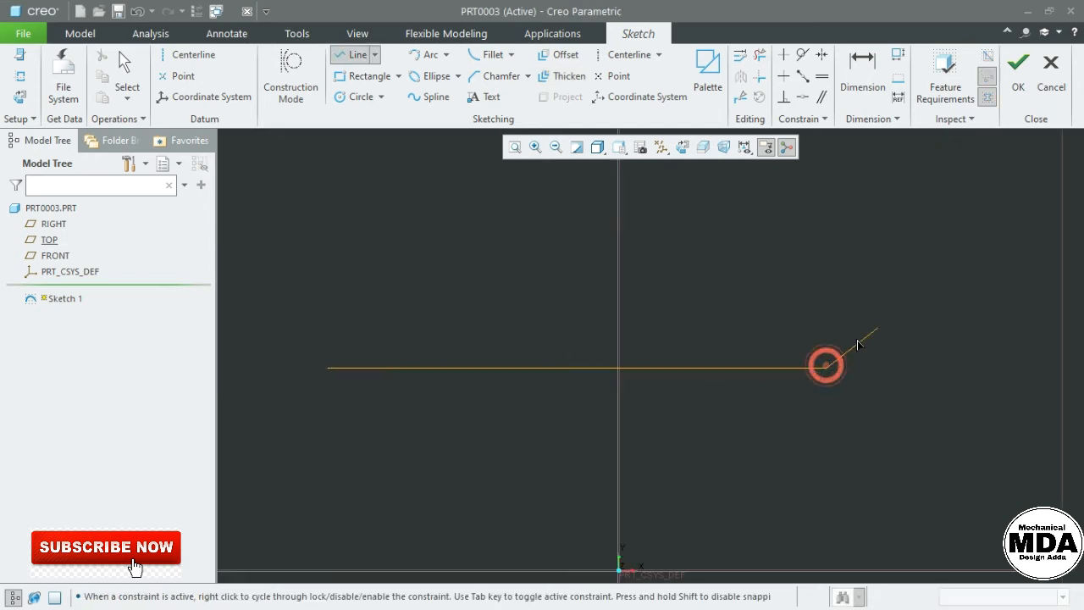
left_click(987, 197)
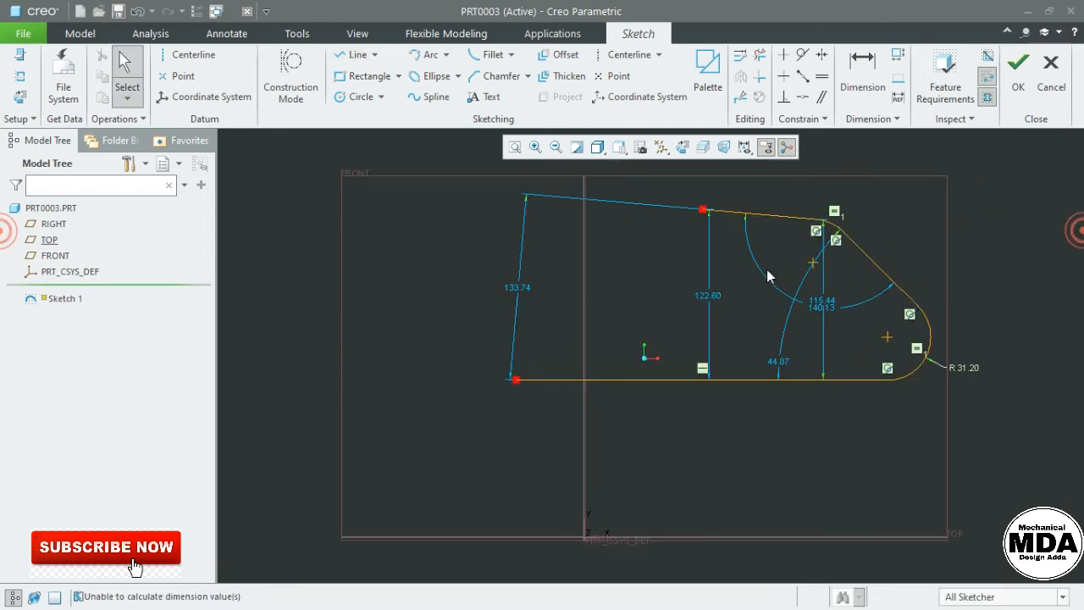
Step: Thicken the chain from the lower line to the adjoining slanted line by 50 with Open end caps, offset 25, and undo it
scroll(767, 270, "down", 2)
scroll(915, 238, "up", 4)
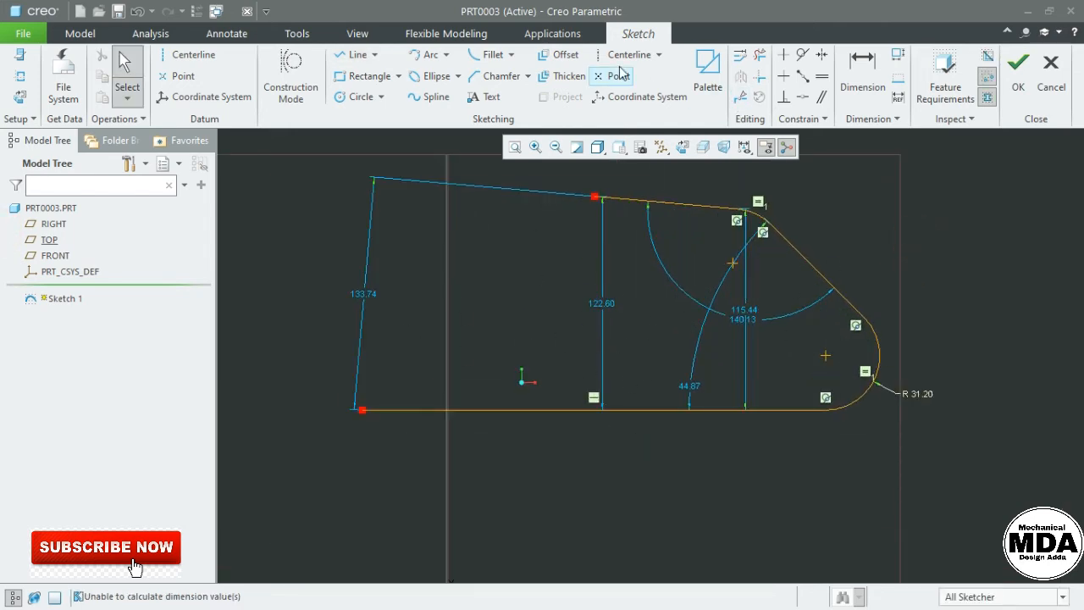
left_click(562, 80)
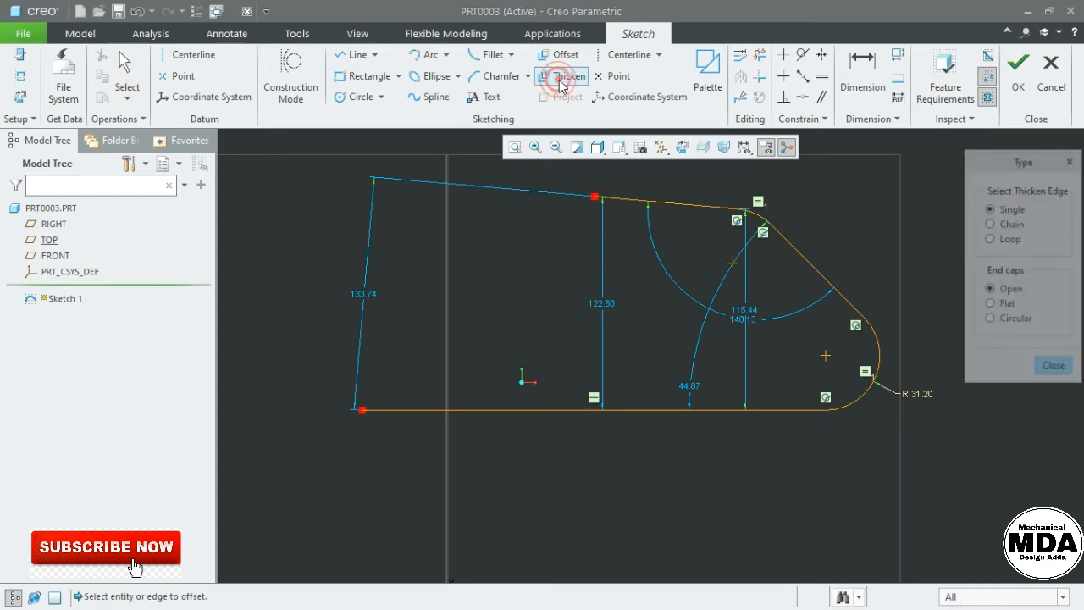
left_click(1008, 226)
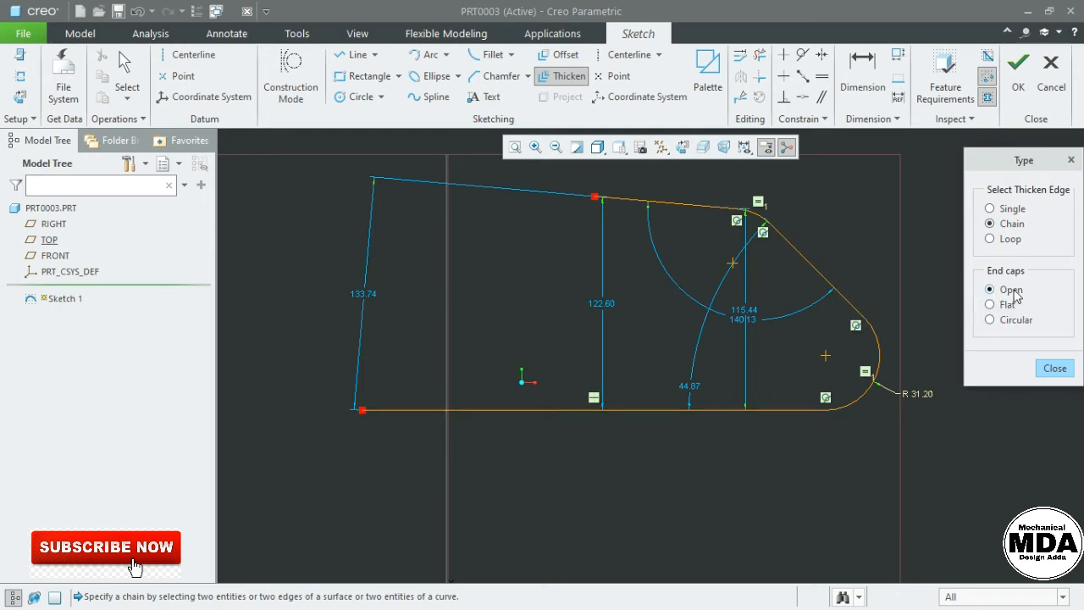
left_click(483, 411)
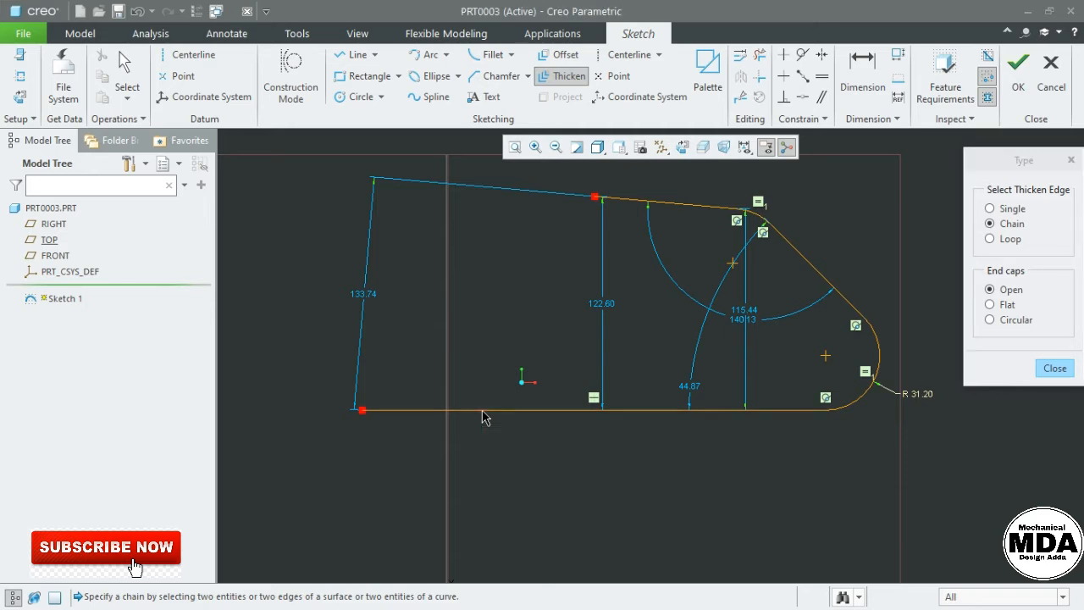
left_click(828, 296)
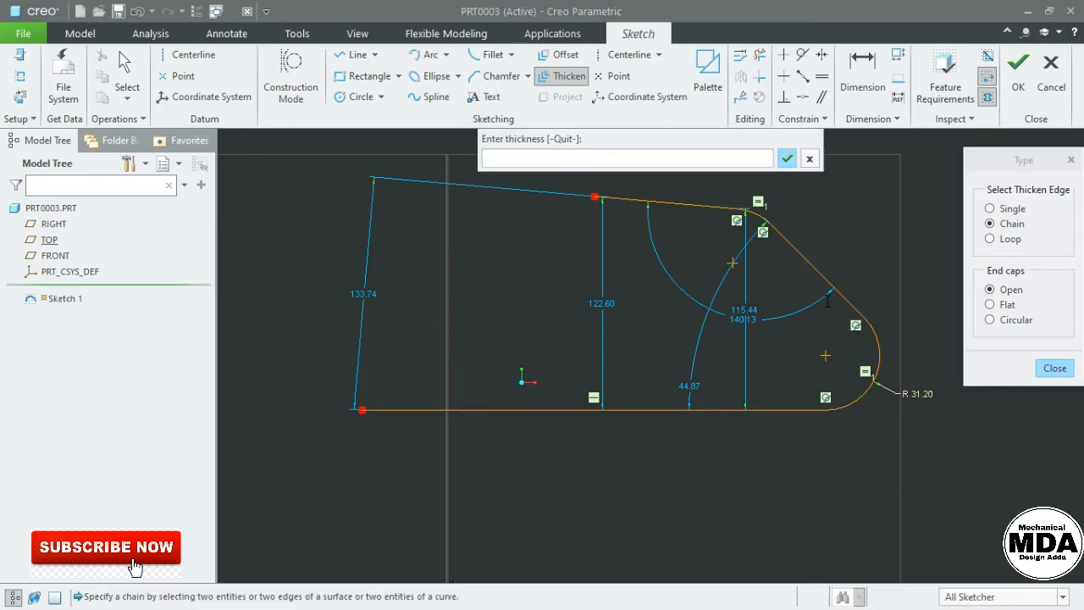
type("50")
key("Return")
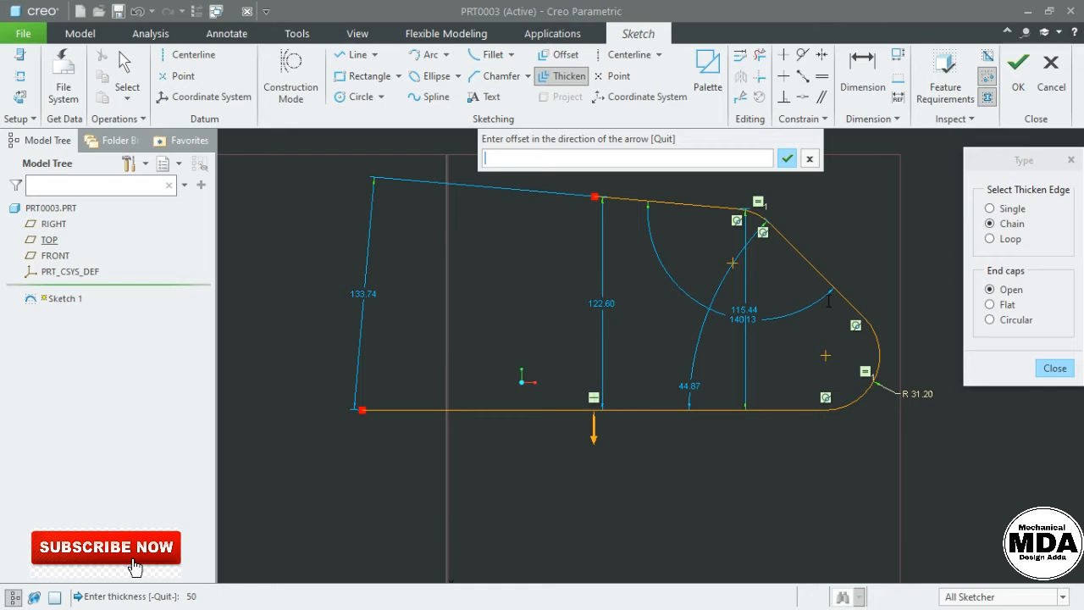
type("2")
key("Return")
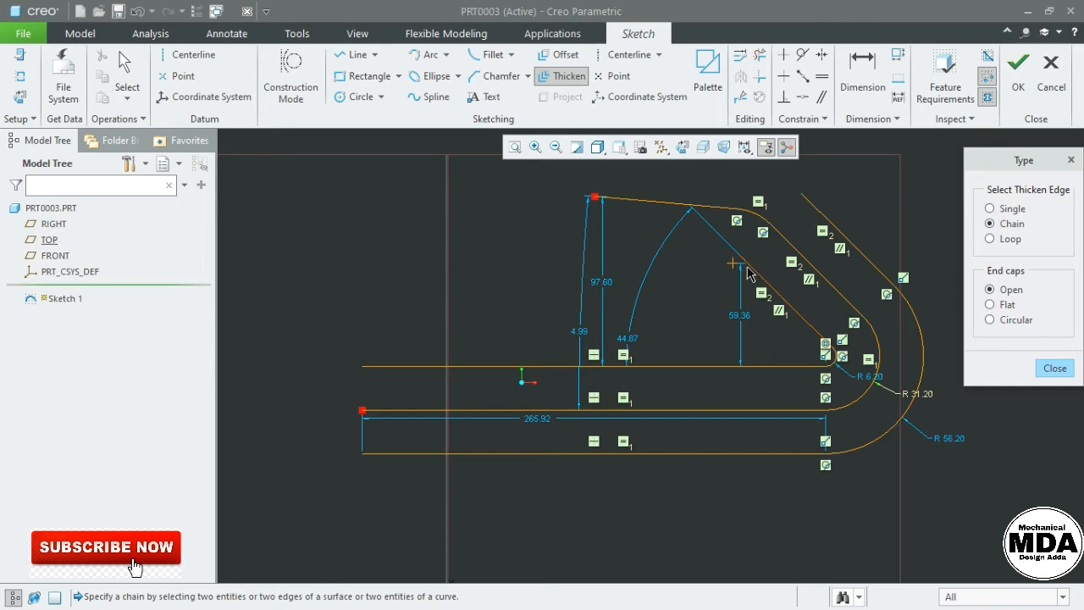
left_click(1055, 367)
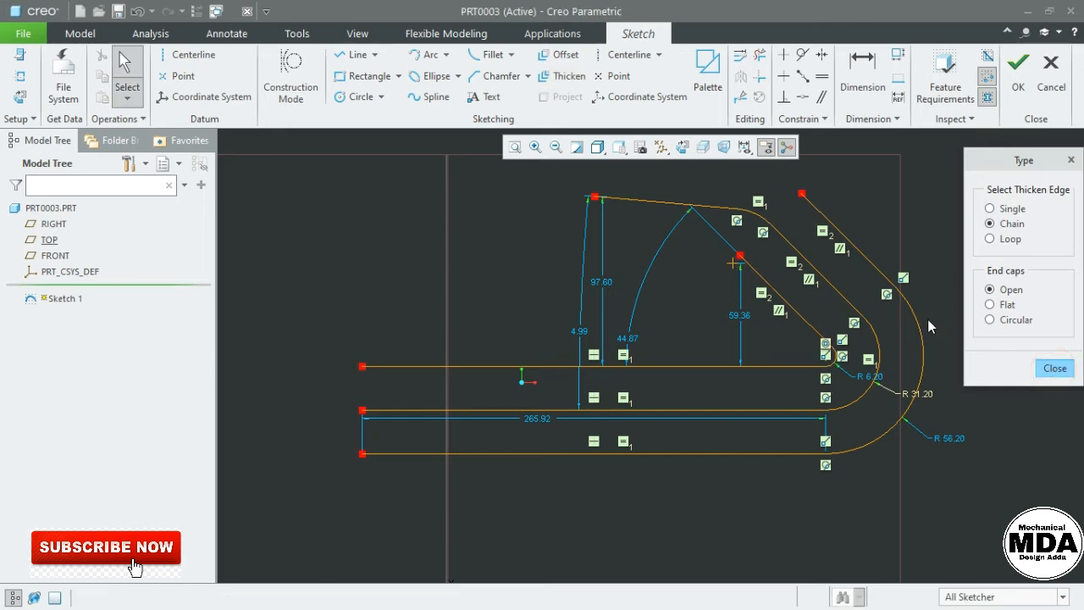
key("ctrl+z")
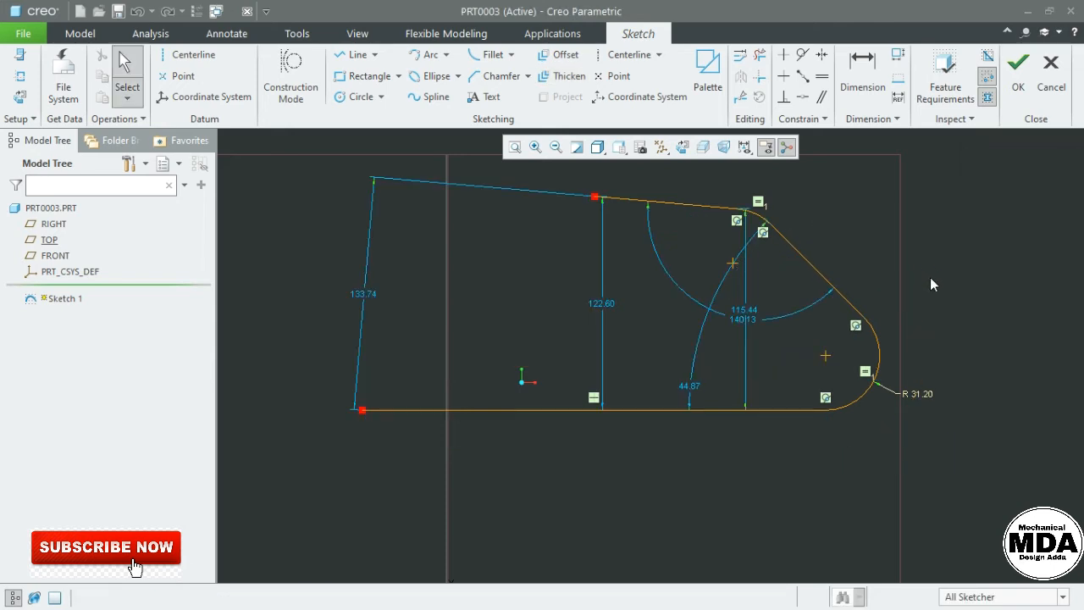
Step: Thicken the whole open profile by 30 using the Loop type with Circular end caps, offset 15, and finish the sketch
left_click(559, 78)
left_click(1006, 240)
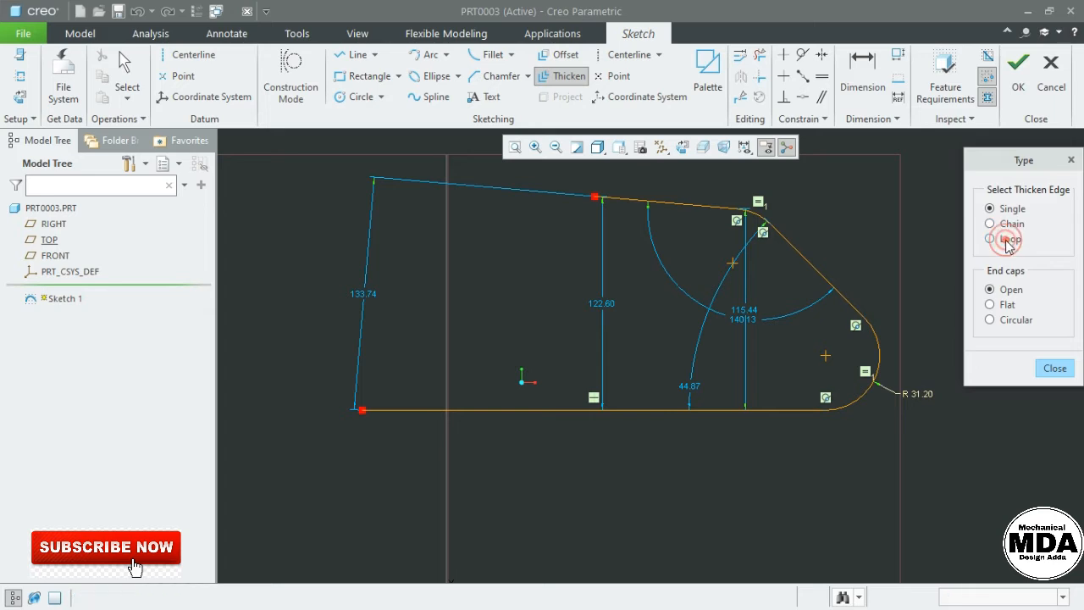
left_click(1006, 322)
left_click(597, 413)
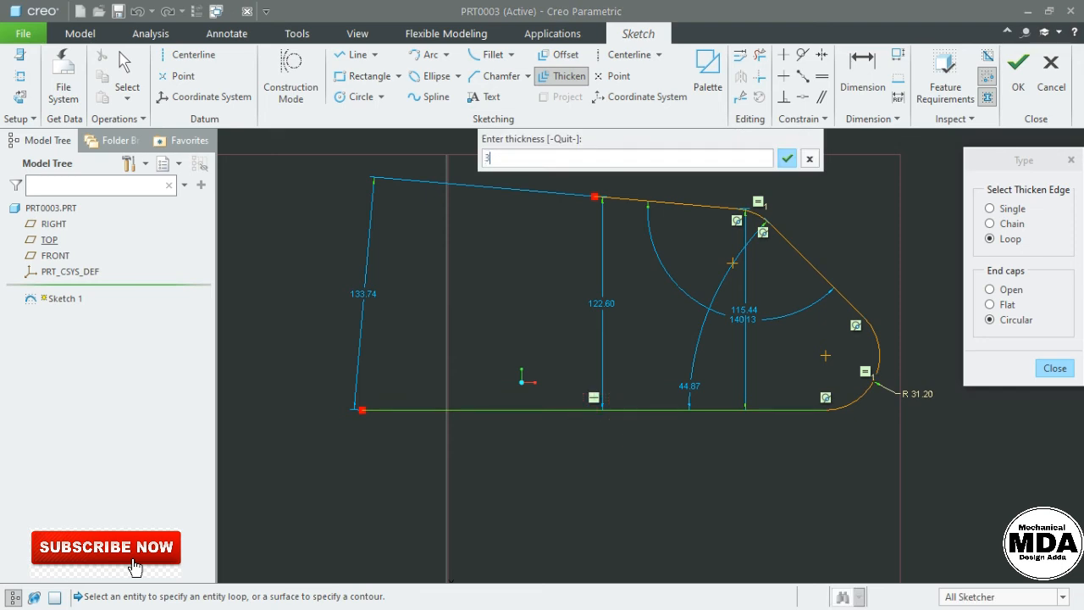
type("30")
key("Return")
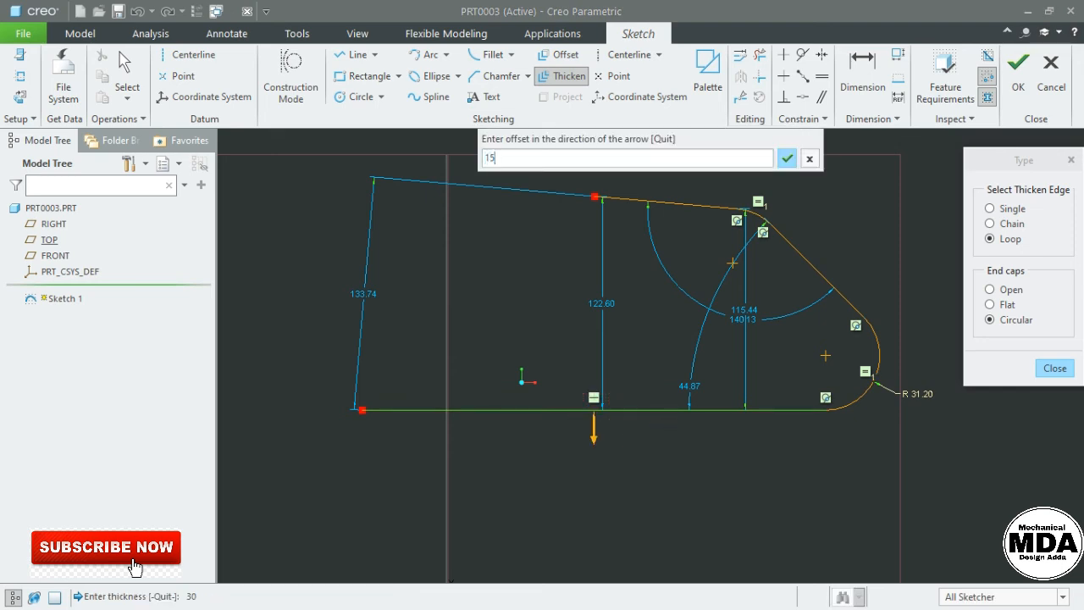
type("15")
key("Return")
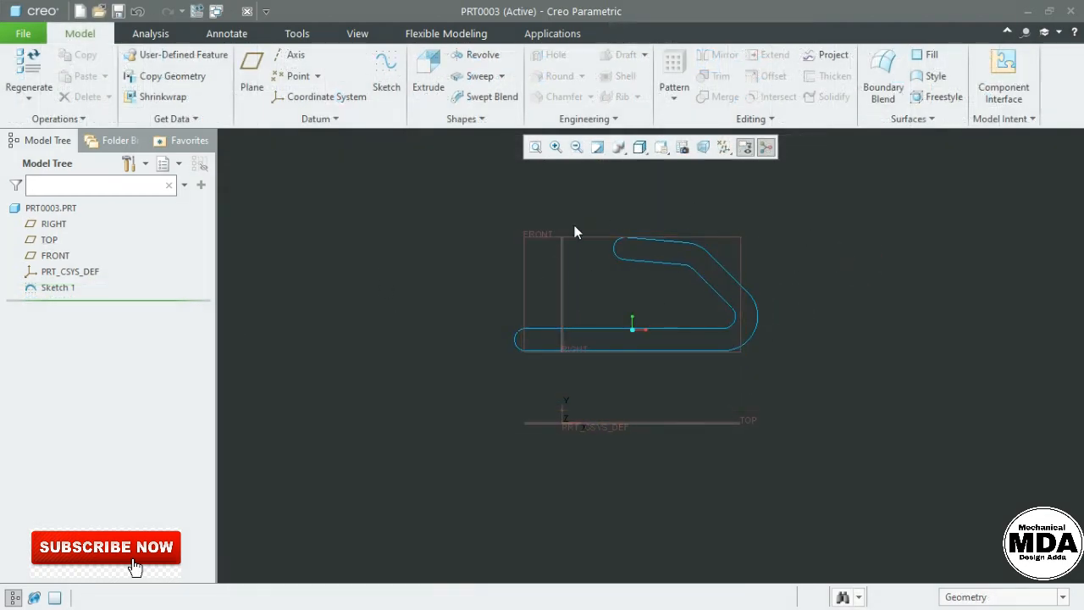
Step: Create a datum plane offset forward from the FRONT plane
middle_click_drag(631, 288, 610, 326)
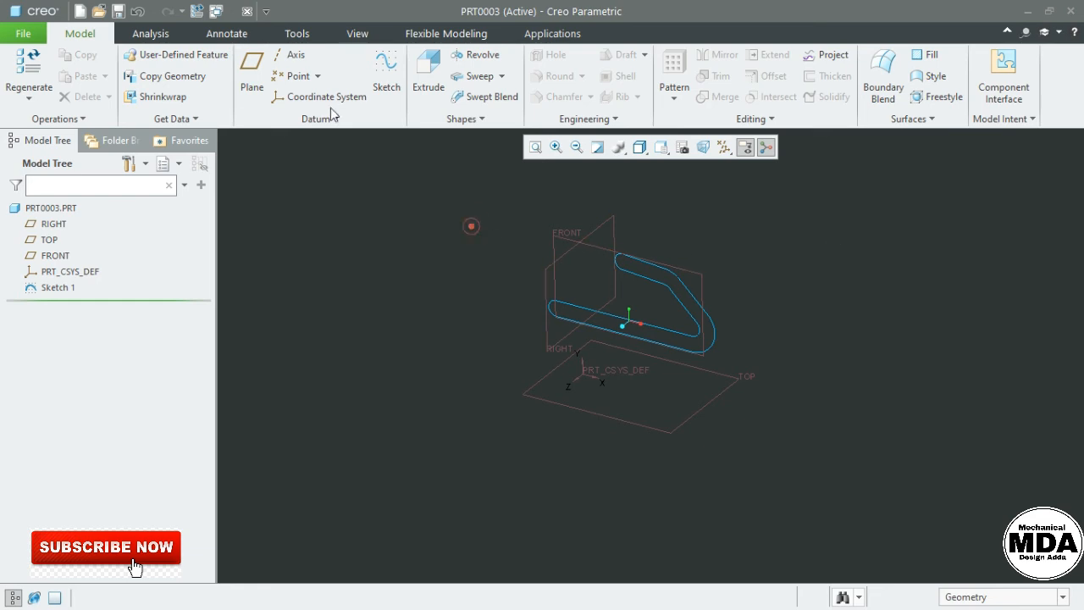
left_click(252, 70)
left_click(587, 243)
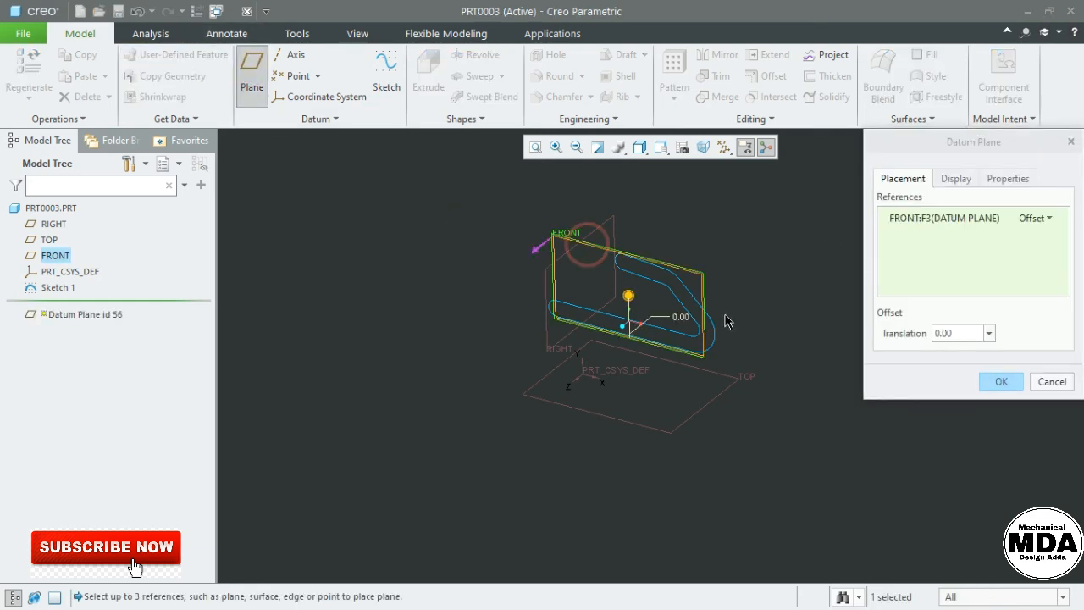
left_click_drag(628, 294, 525, 375)
middle_click(731, 224)
left_click(730, 224)
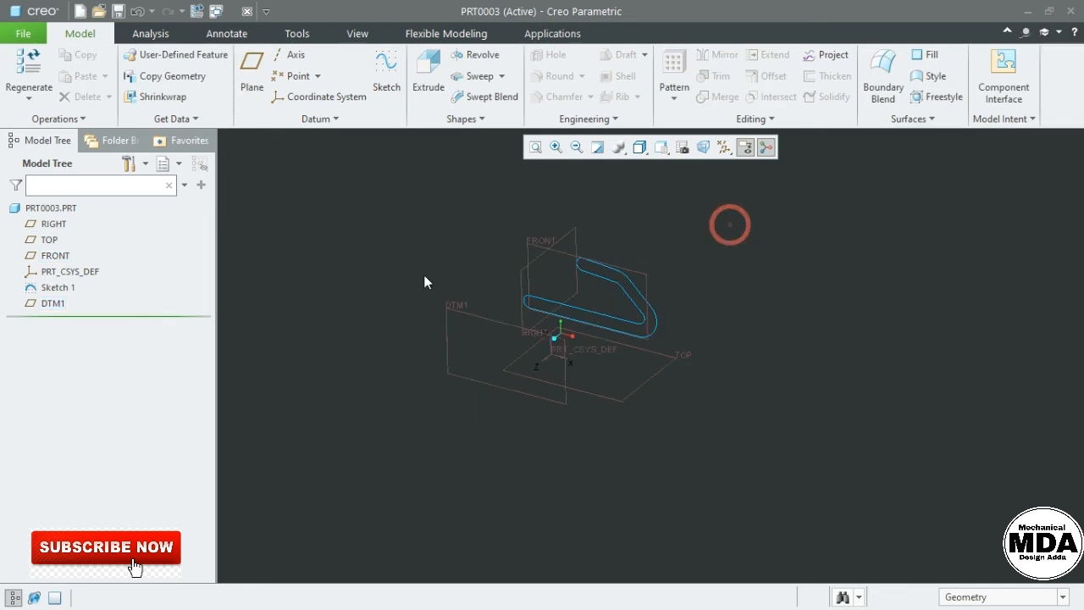
Step: Start a new sketch on the offset plane DTM1 and orient it to the 2D sketch view
left_click(435, 250)
left_click(386, 77)
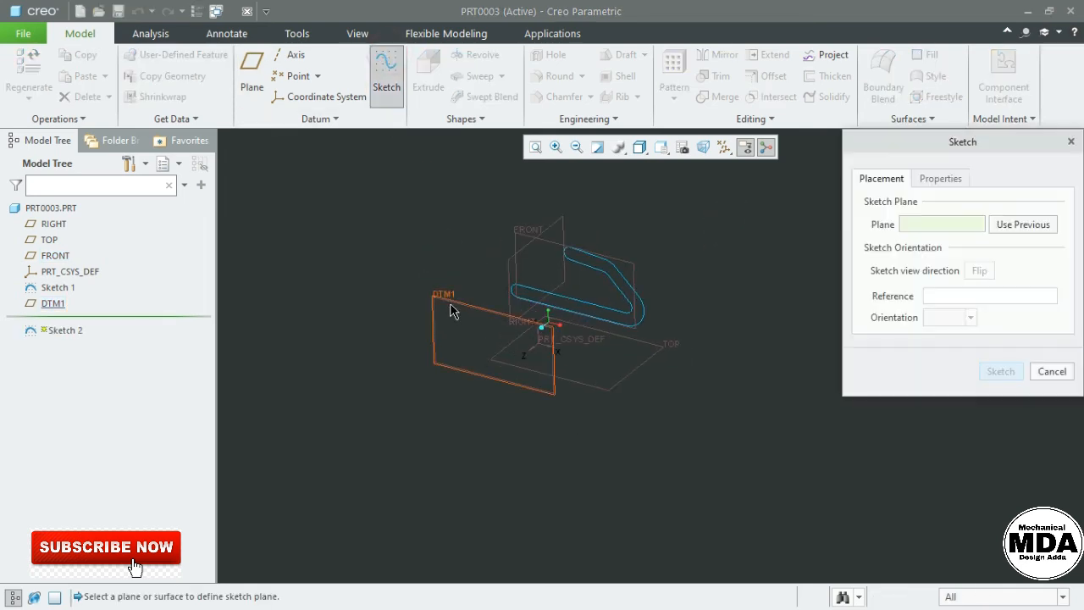
left_click(449, 310)
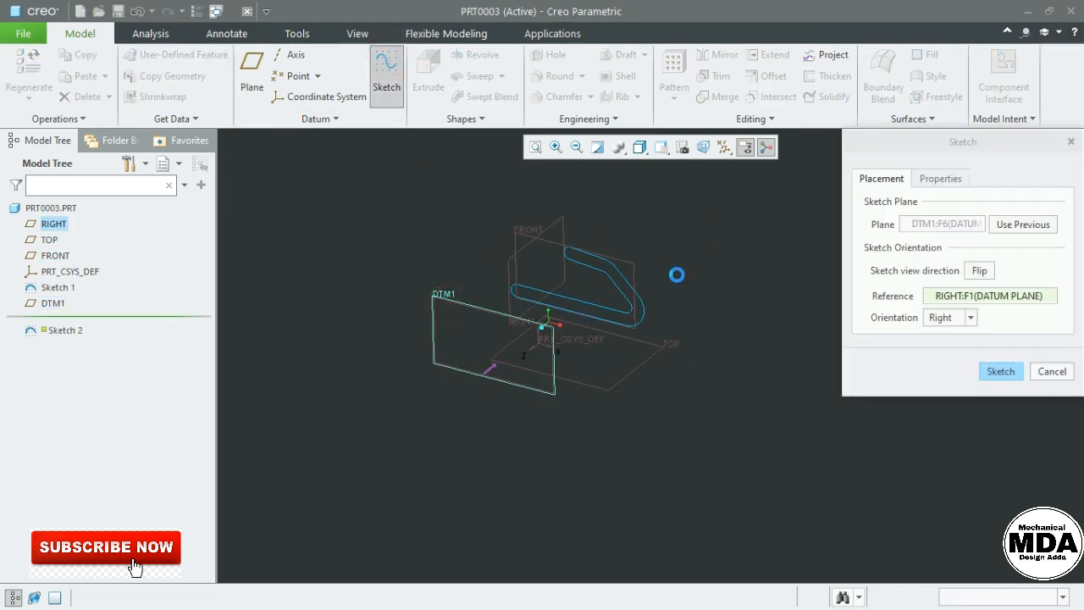
middle_click(678, 273)
left_click(683, 148)
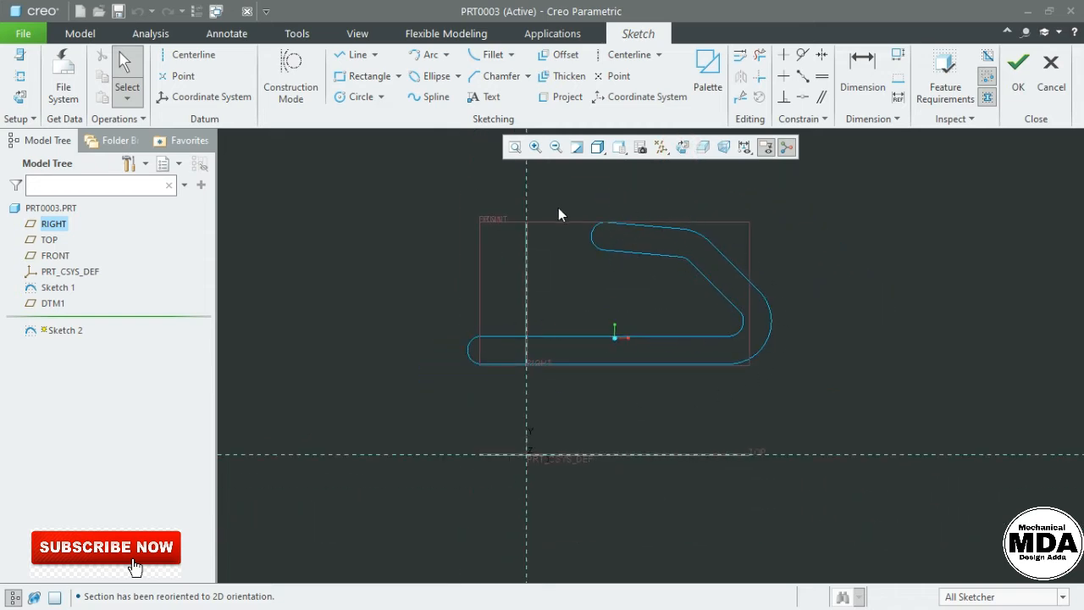
left_click(485, 253)
Step: Project the outline's bottom line, outer edges, upper end arc and inner upper and slanted lines one by one using the Single type
left_click(563, 97)
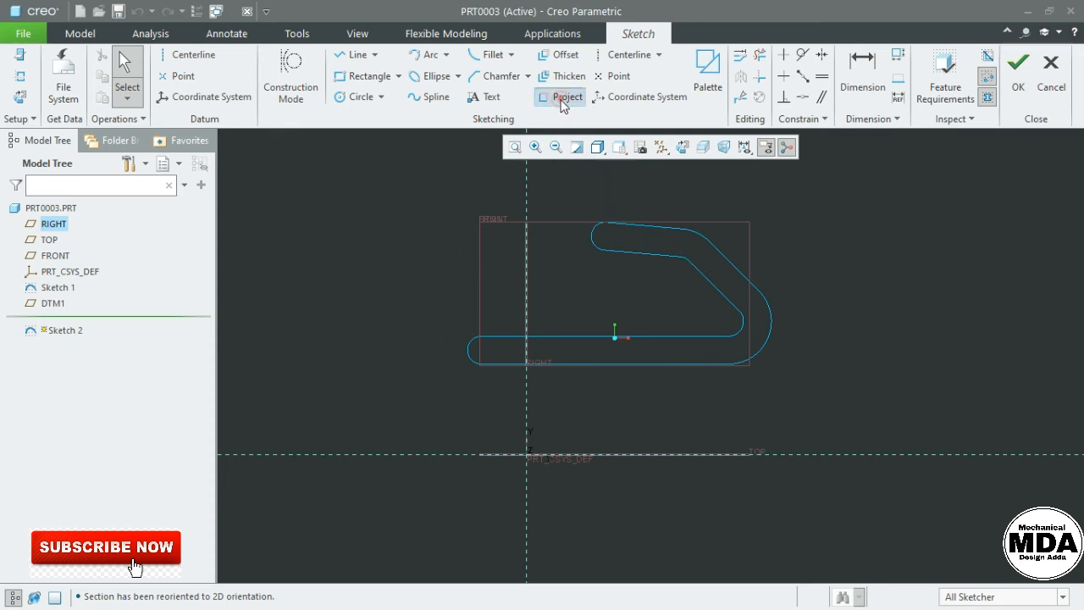
left_click(598, 365)
left_click(761, 347)
left_click(733, 256)
left_click(695, 236)
left_click(642, 227)
left_click(594, 237)
left_click(636, 251)
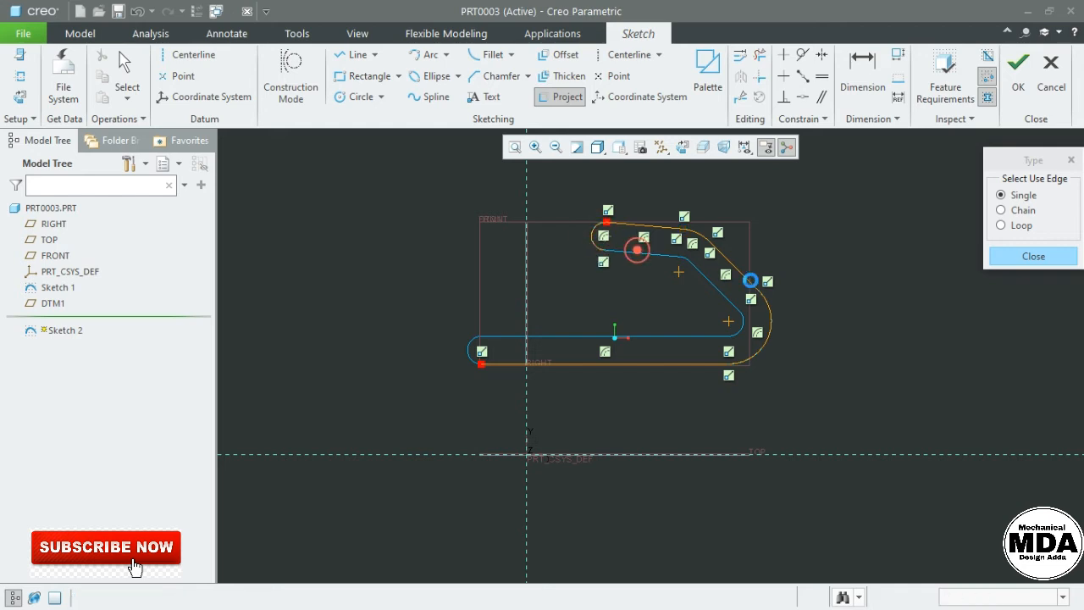
left_click(708, 288)
scroll(695, 266, "down", 4)
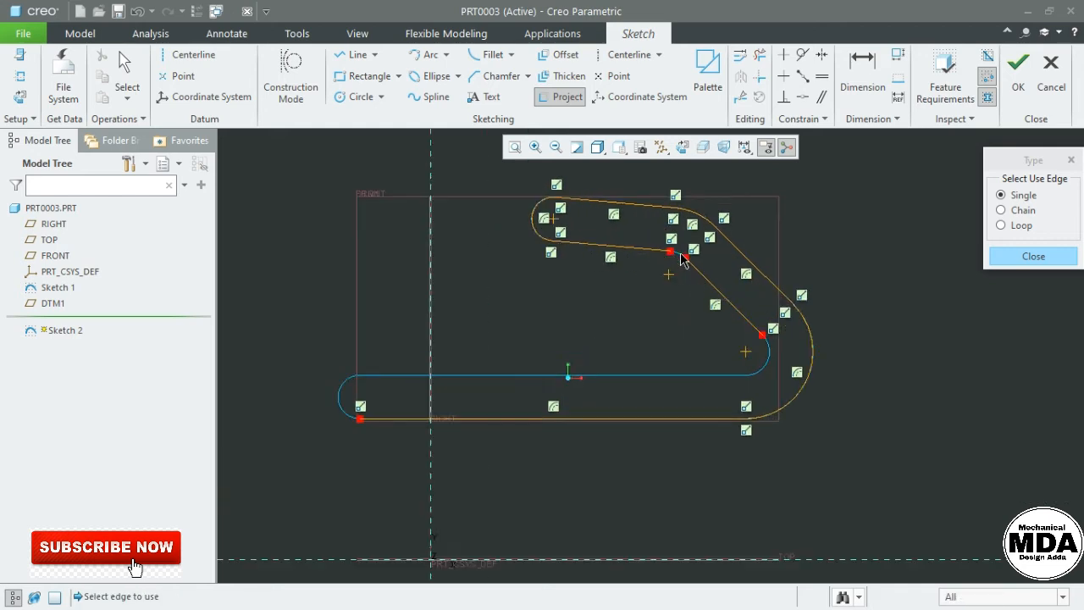
scroll(703, 271, "up", 2)
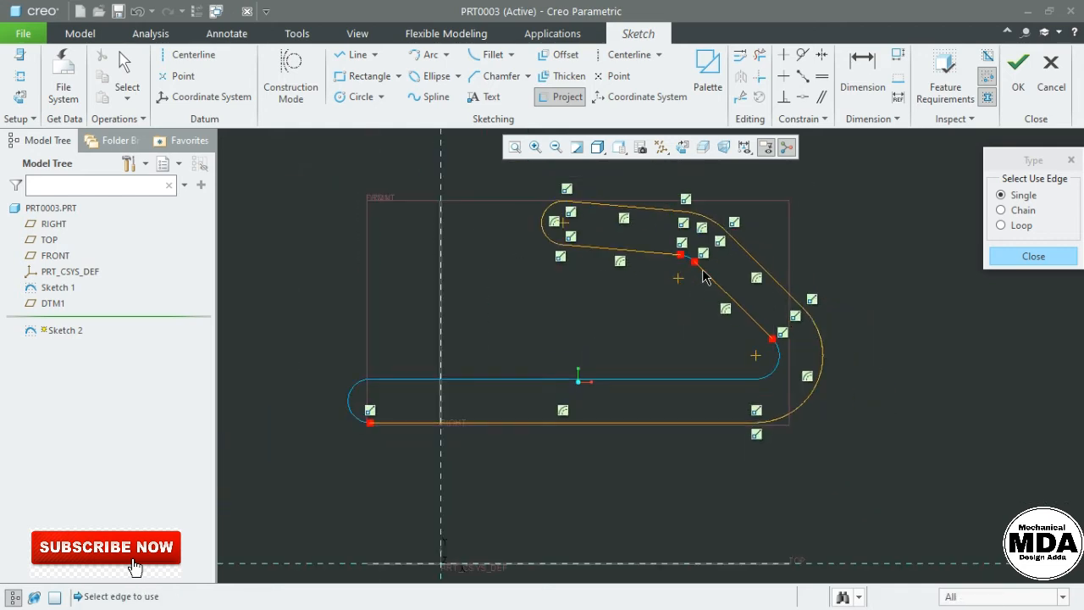
left_click(1021, 257)
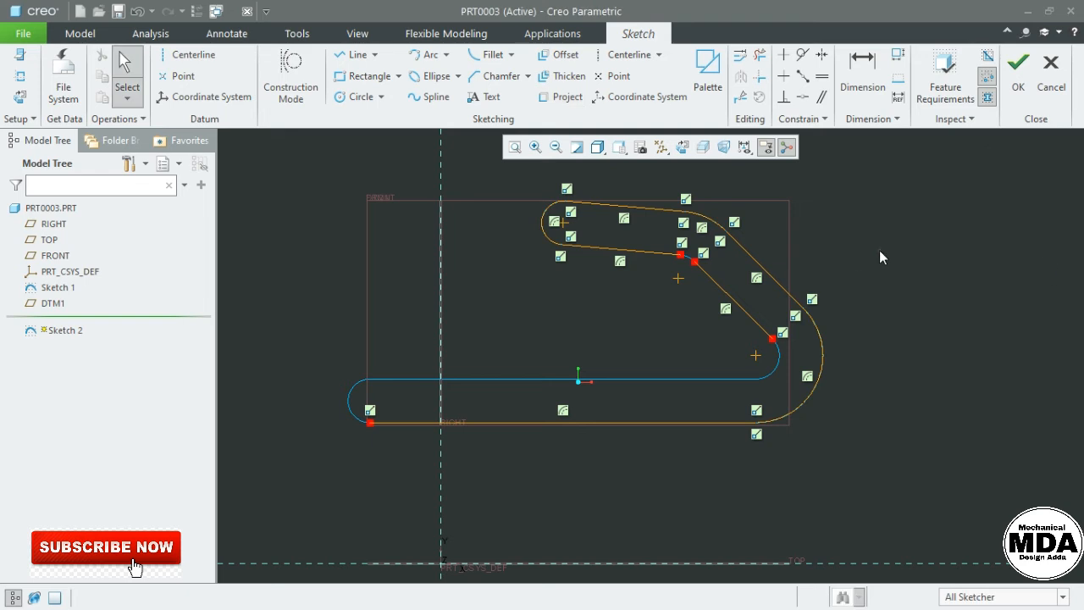
Step: Delete all the individually projected edges from the sketch
left_click_drag(316, 181, 871, 484)
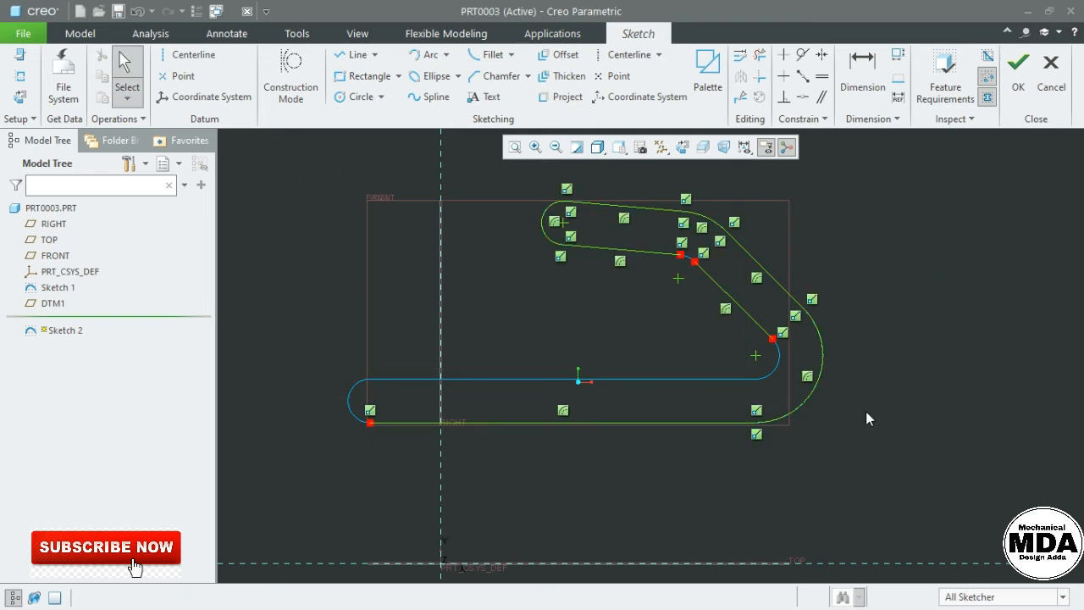
right_click(878, 377)
left_click(920, 212)
left_click(895, 271)
Step: Project the chain from the bottom line through the lower end arc and inner edges to the upper inner line, and delete it
left_click(563, 100)
left_click(1010, 211)
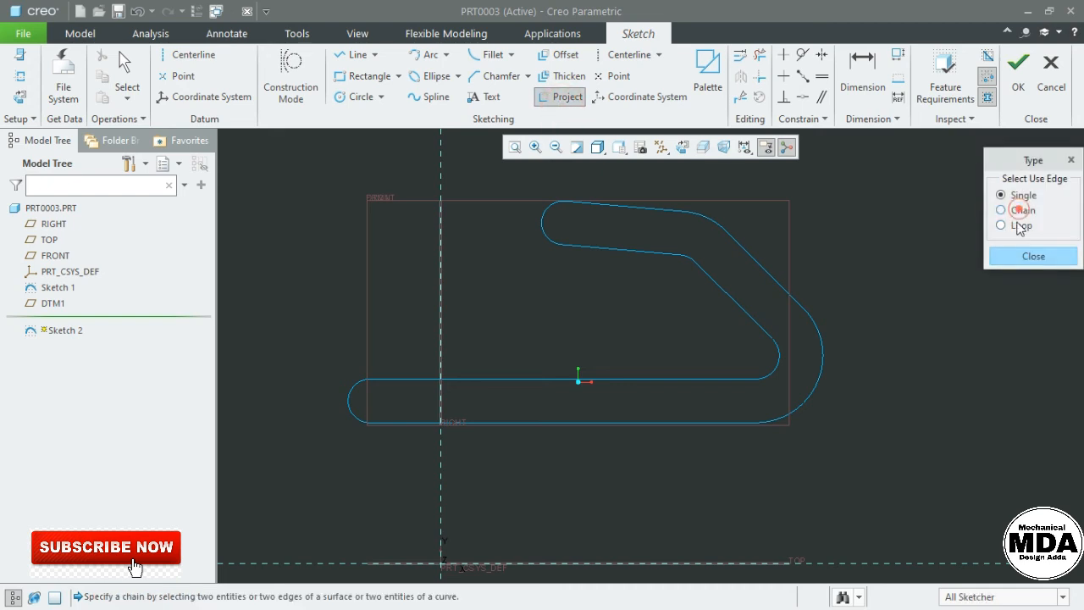
left_click(444, 424)
left_click(630, 252)
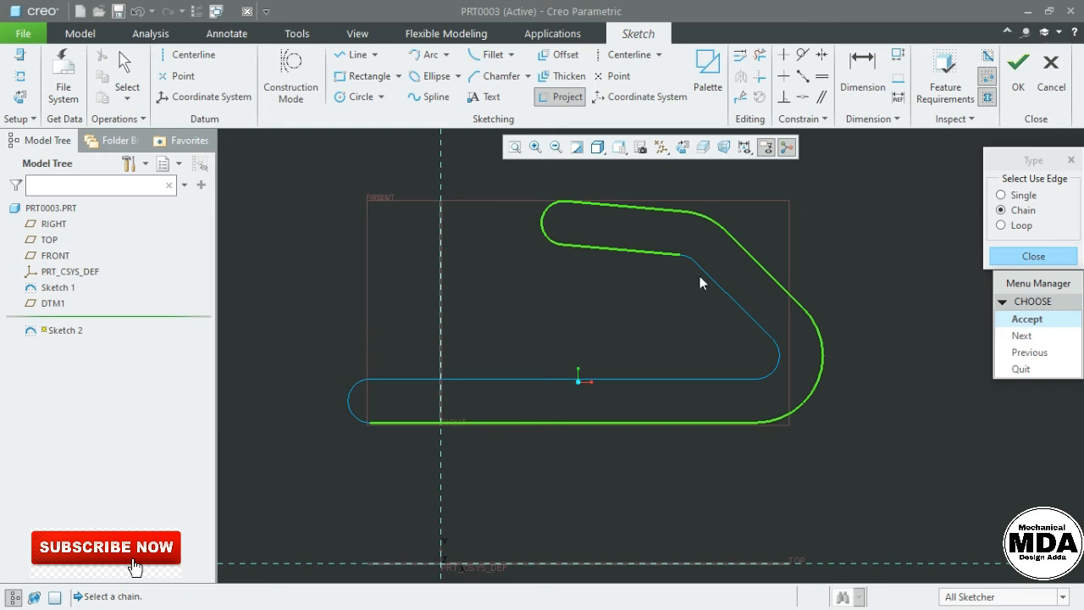
left_click(1037, 337)
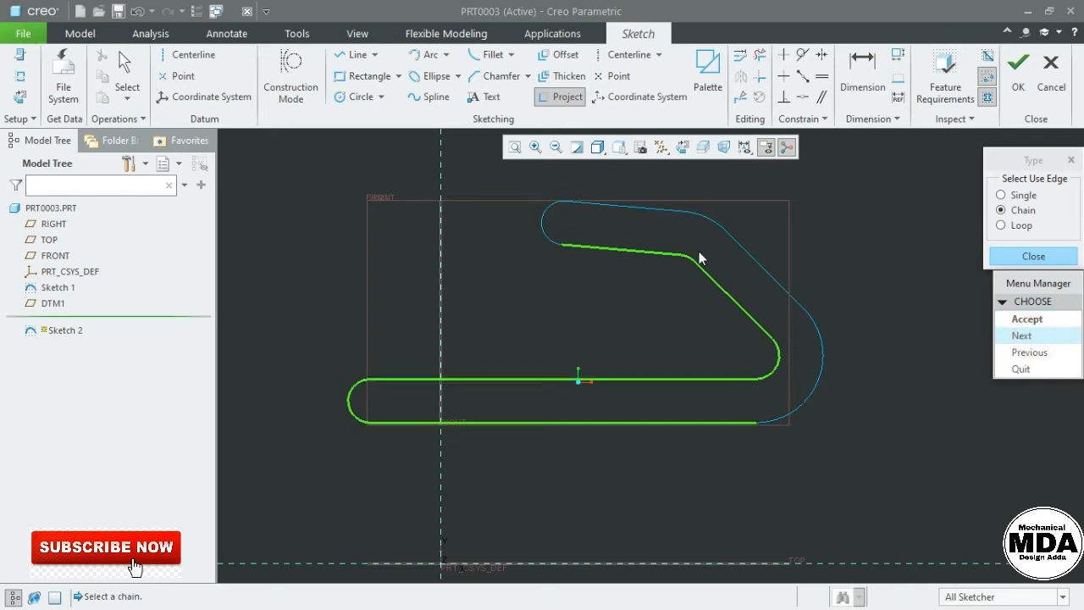
left_click(1026, 320)
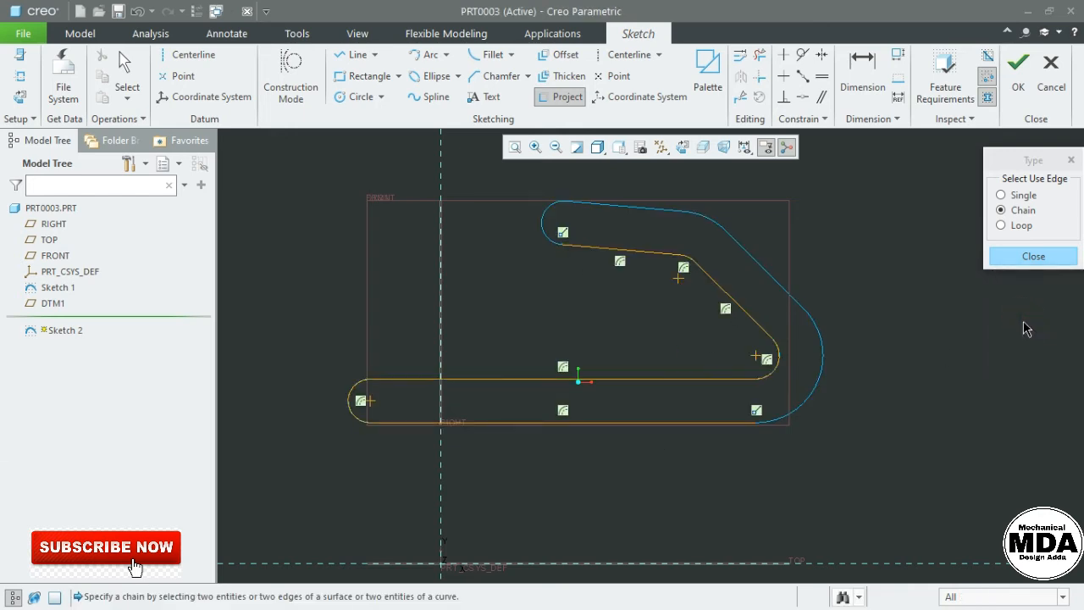
left_click(1033, 258)
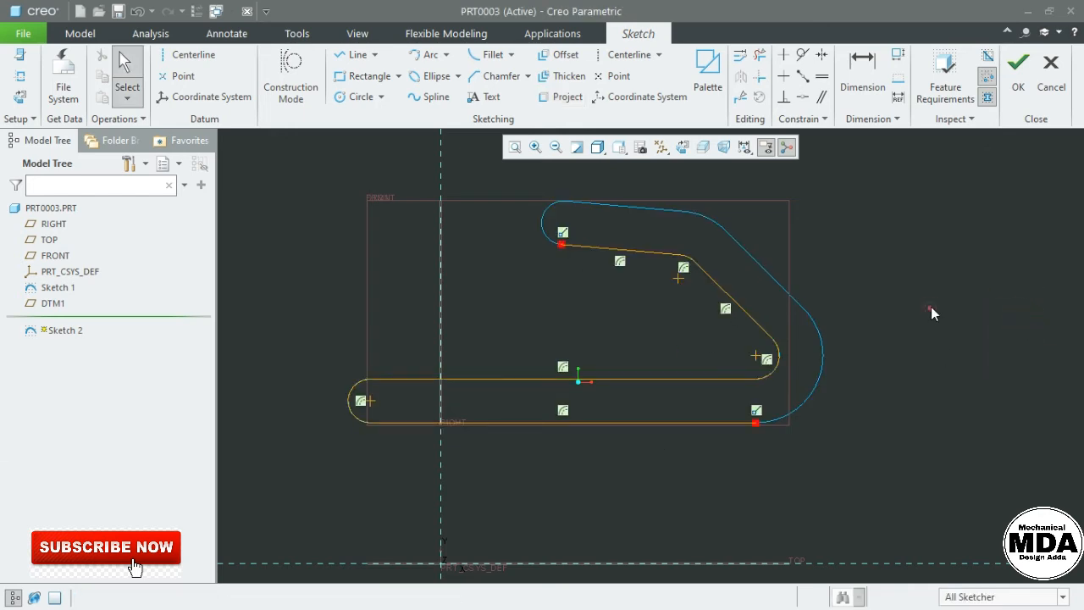
mouse_move(267, 182)
left_mouse_down()
mouse_move(851, 448)
mouse_move(861, 479)
left_mouse_up()
left_click(855, 445)
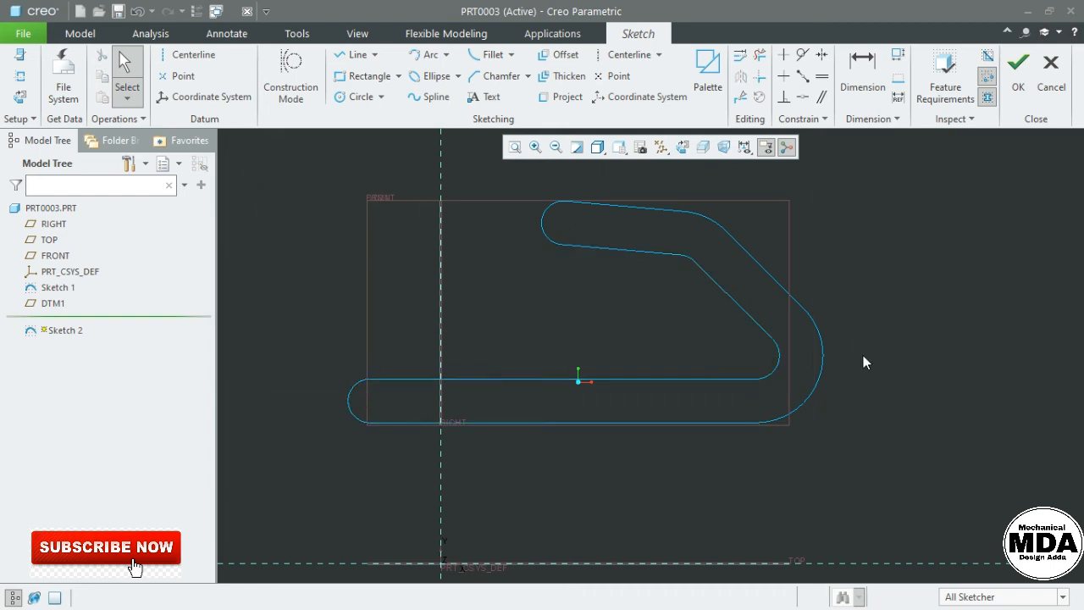
Step: Project the complete outline of the first sketch using the Loop type and finish the sketch
left_click(562, 97)
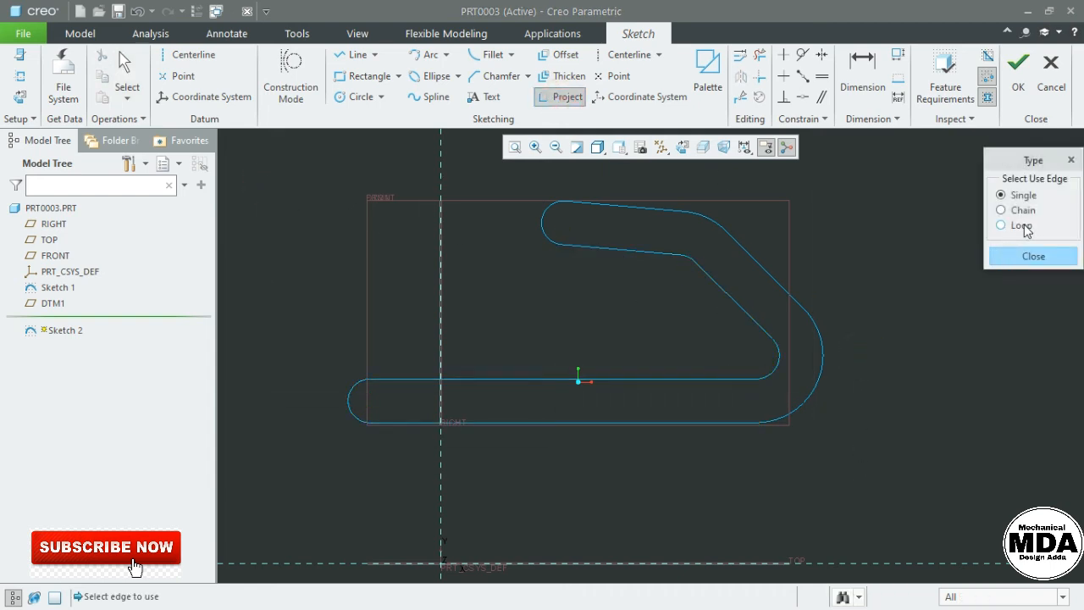
left_click(1024, 227)
left_click(727, 290)
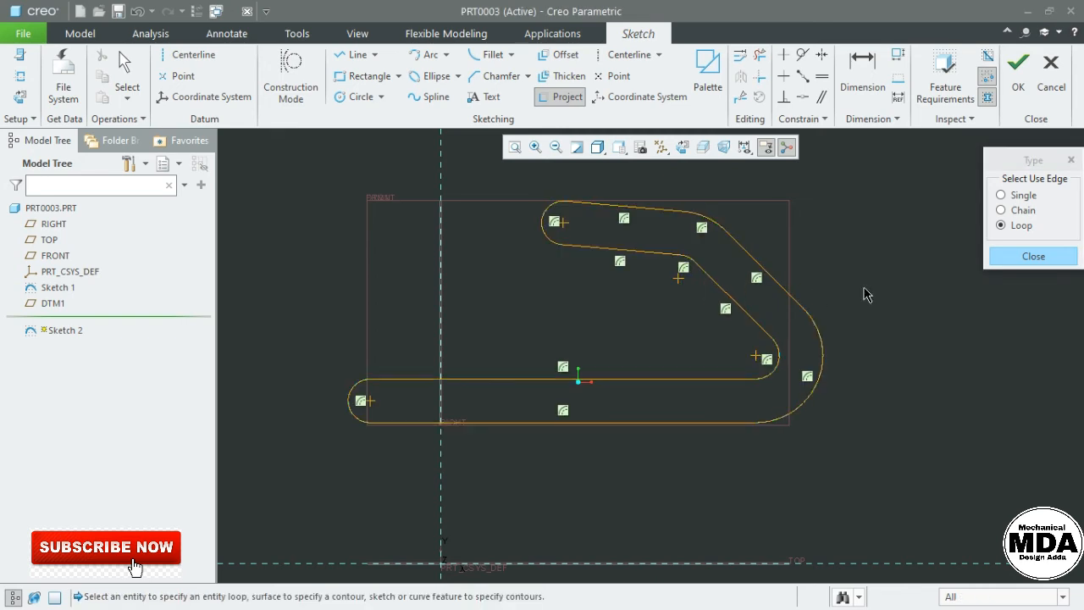
middle_click(869, 281)
left_click(987, 236)
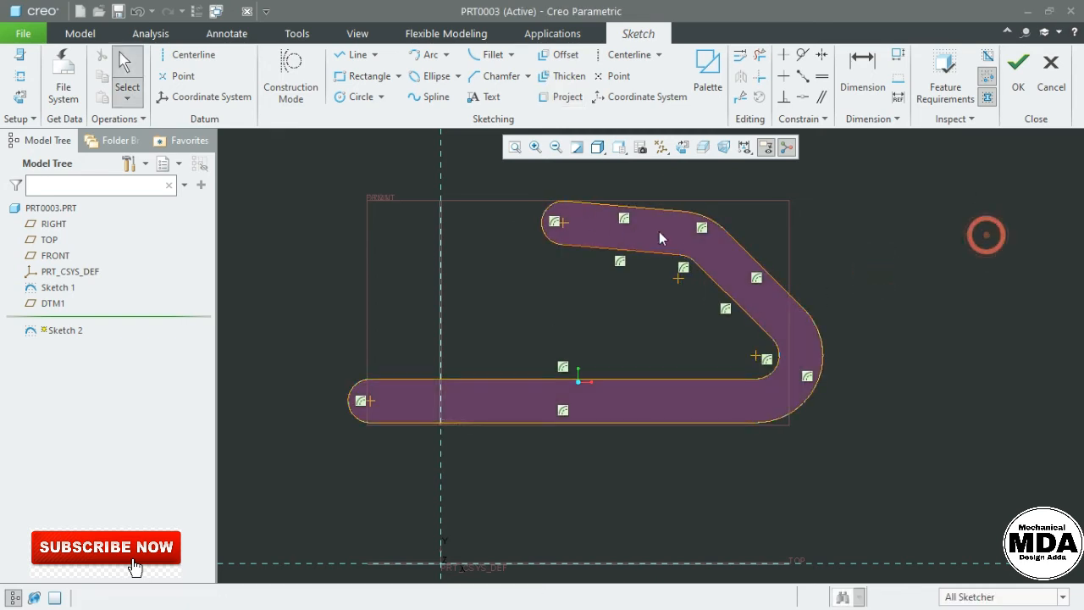
left_click(1021, 76)
scroll(634, 260, "up", 2)
mouse_move(700, 275)
middle_mouse_down()
mouse_move(669, 292)
mouse_move(678, 300)
mouse_move(838, 254)
mouse_move(583, 317)
mouse_move(604, 319)
mouse_move(503, 332)
middle_mouse_up()
left_click(835, 249)
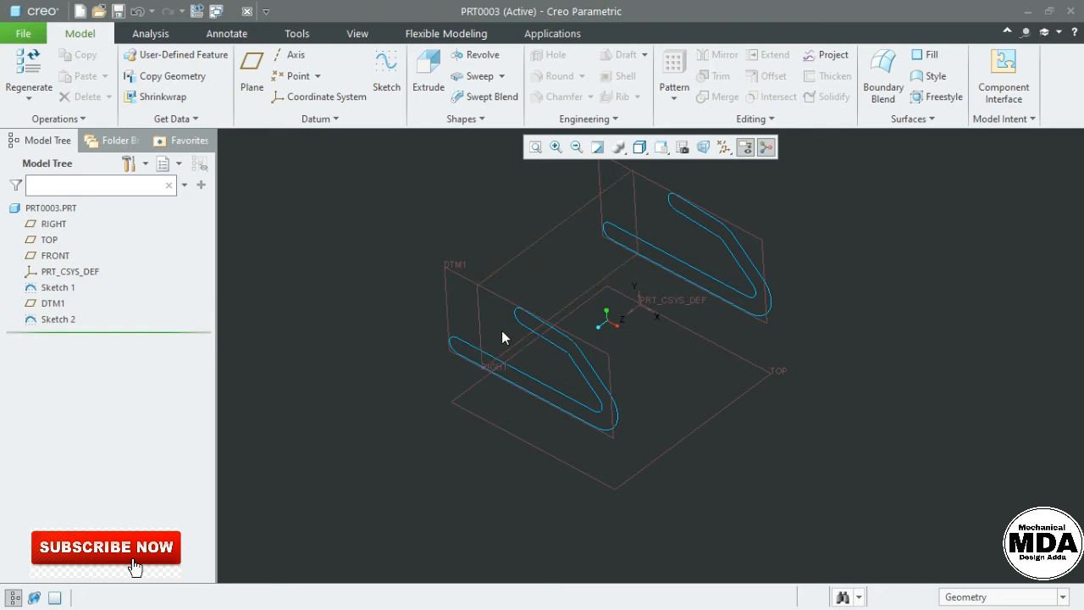
Step: Create a datum plane offset forward from DTM1, well clear of the projected profile
middle_click_drag(465, 328, 502, 354)
left_click(469, 295)
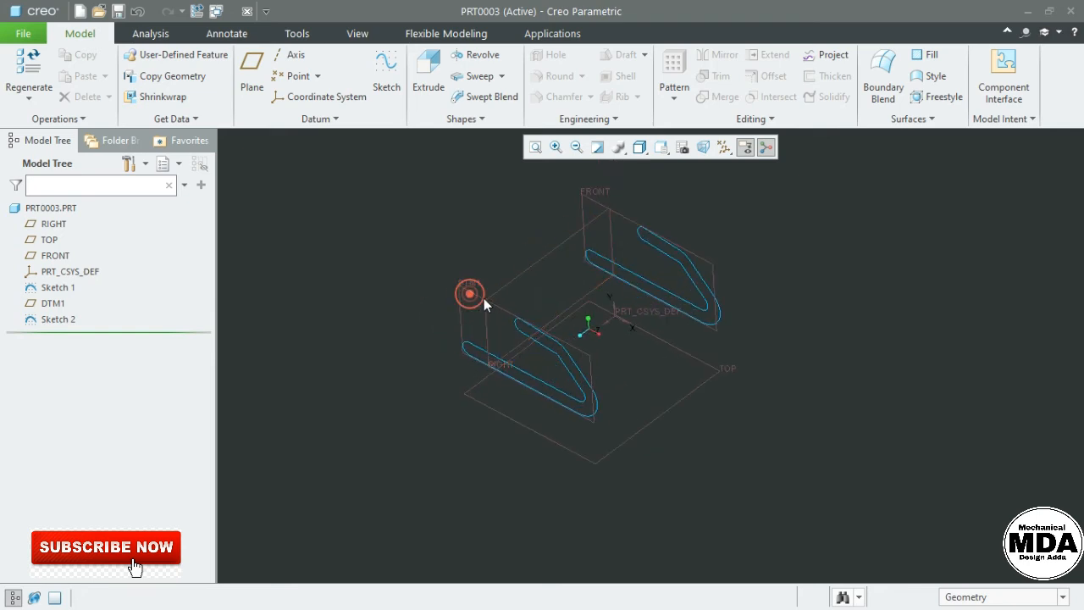
left_click(251, 67)
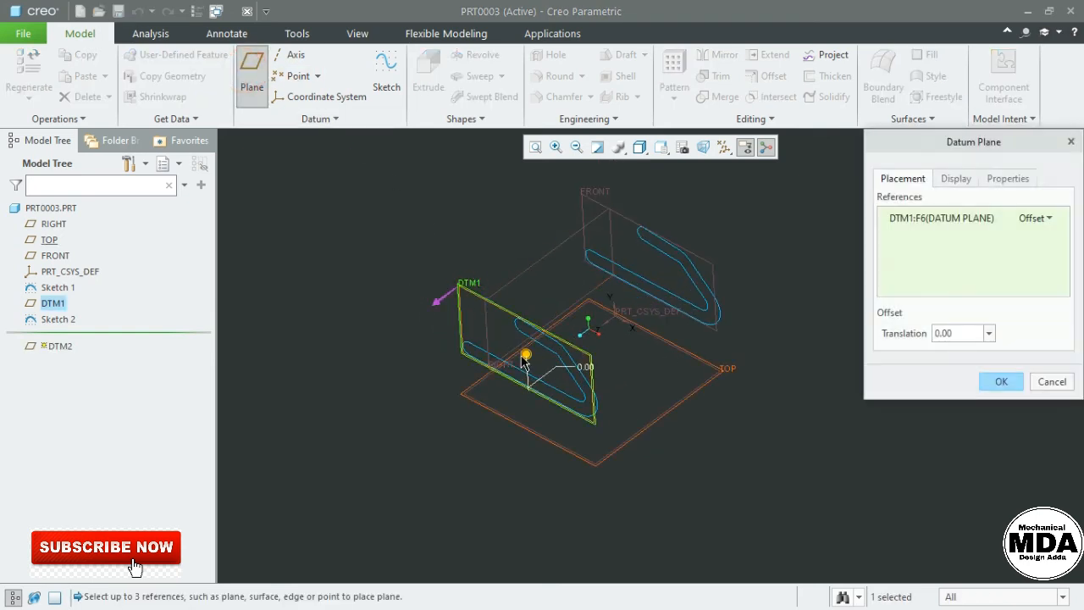
left_click_drag(526, 354, 465, 485)
middle_click(683, 432)
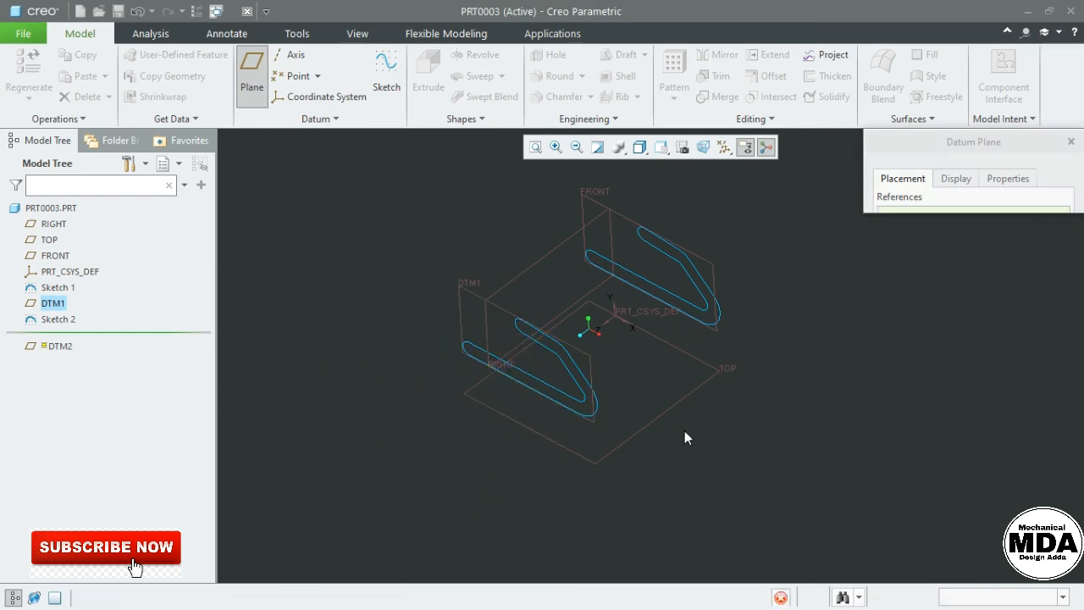
scroll(716, 388, "up", 4)
scroll(594, 372, "down", 3)
left_click(525, 331)
scroll(547, 372, "up", 2)
scroll(559, 364, "up", 1)
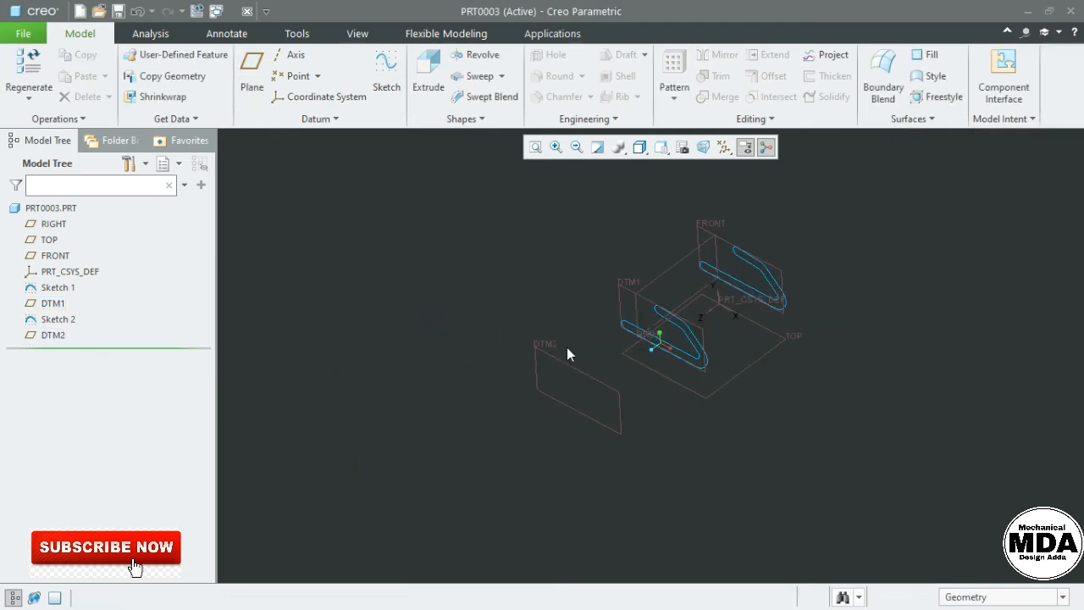
Step: Start a sketch on the new offset plane and orient the view parallel to it
left_click(562, 363)
left_click(383, 83)
left_click(679, 142)
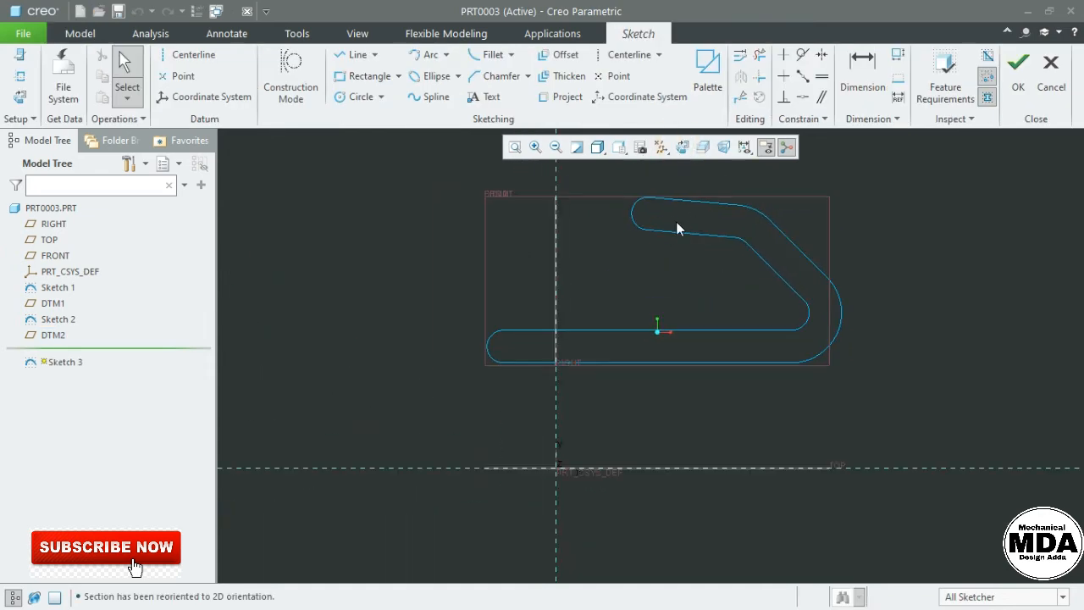
scroll(575, 275, "up", 1)
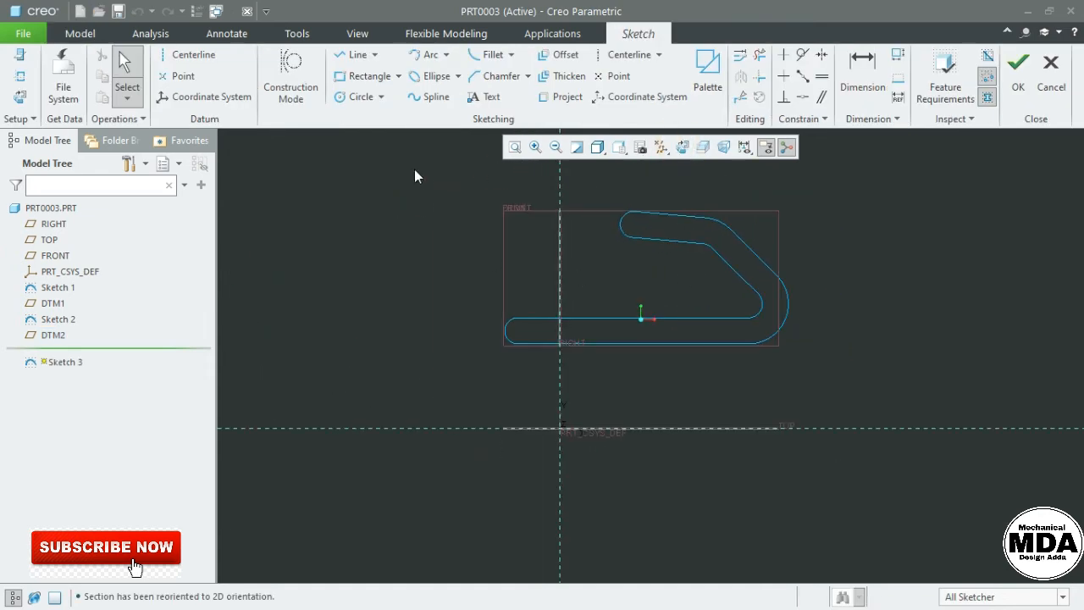
Step: Offset the outer chain of the DTM1 profile, from its upper line around to the bottom line, by -15 using the Chain type
left_click(563, 55)
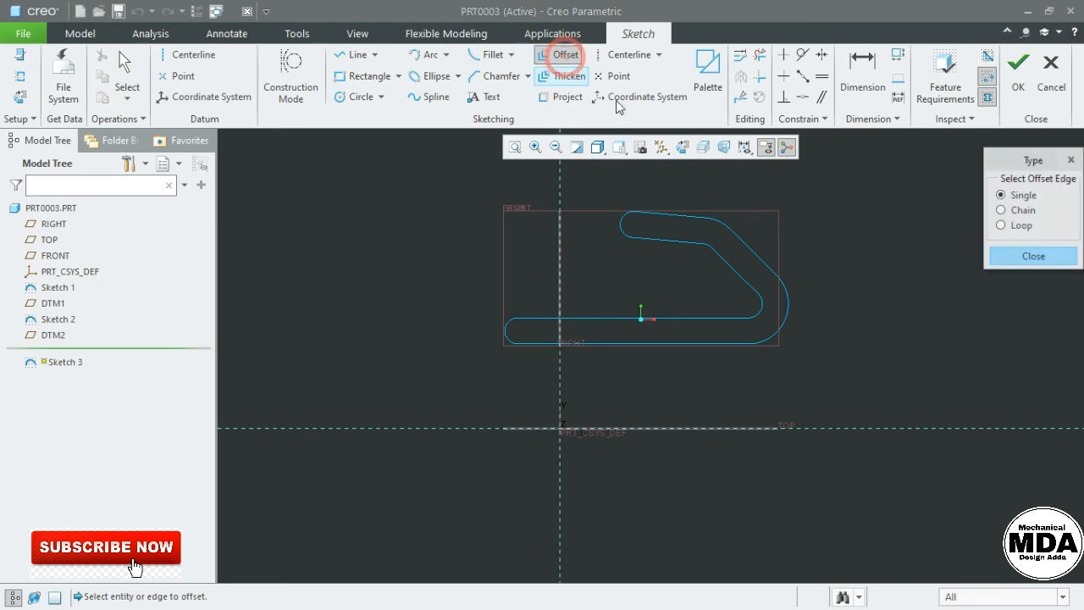
left_click(1002, 225)
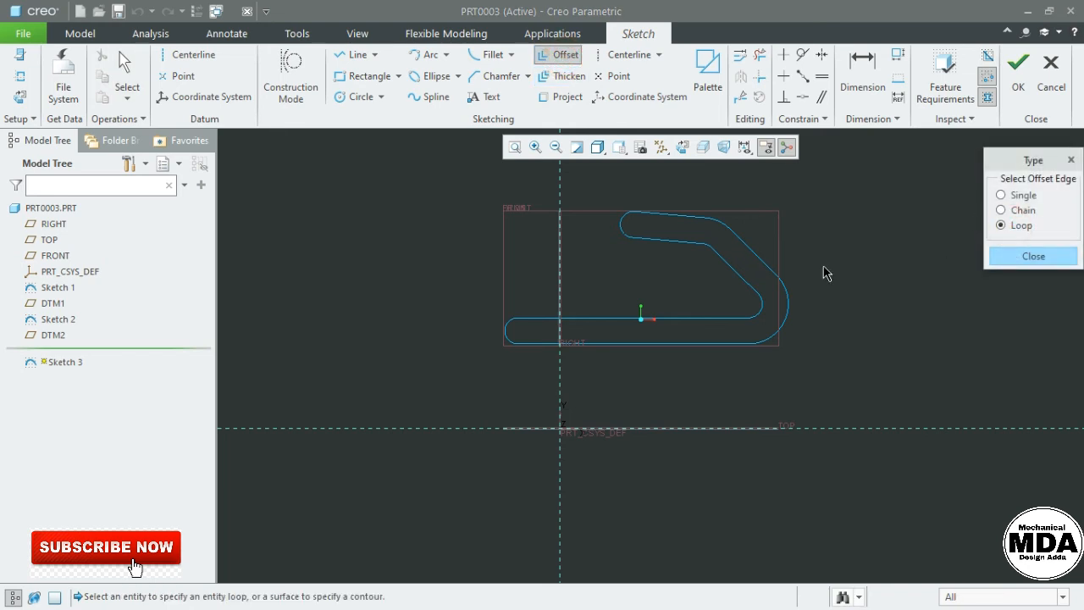
left_click(1022, 211)
key("ctrl+d")
left_click(677, 237)
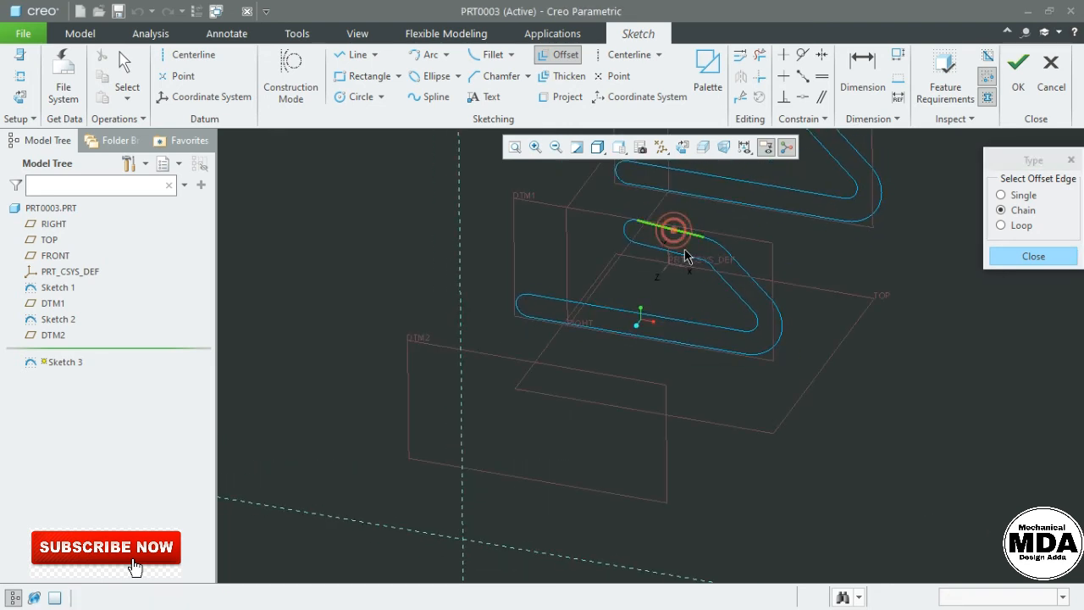
left_click(591, 331)
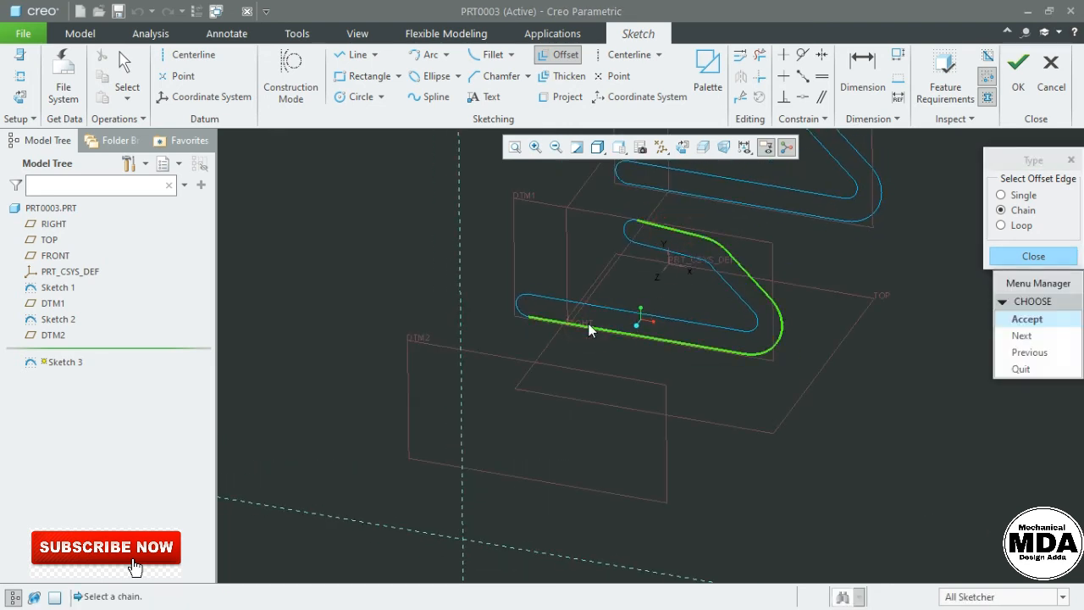
left_click(1028, 318)
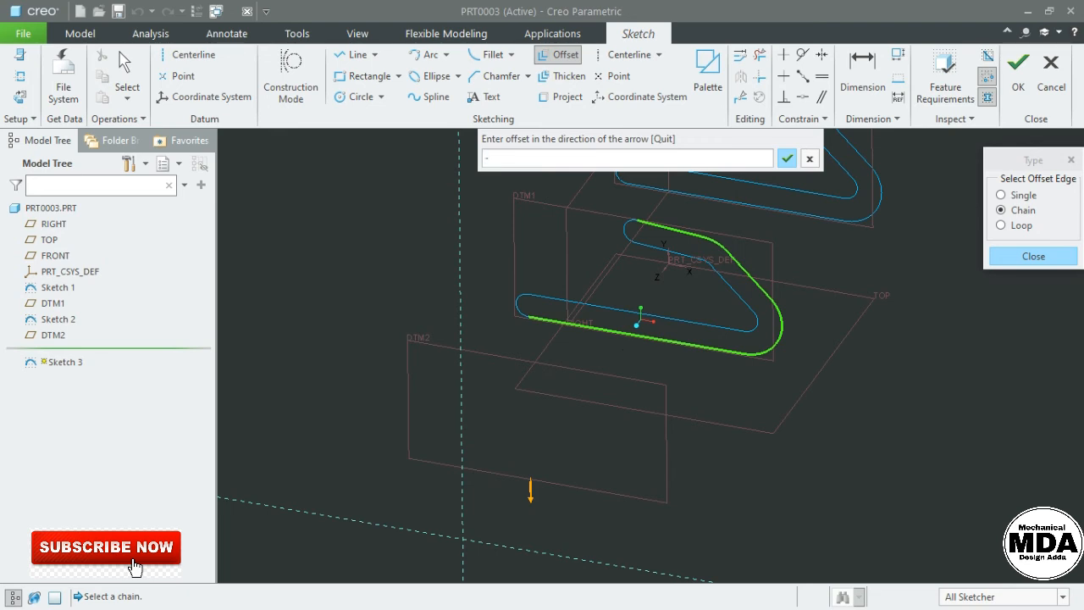
key("Return")
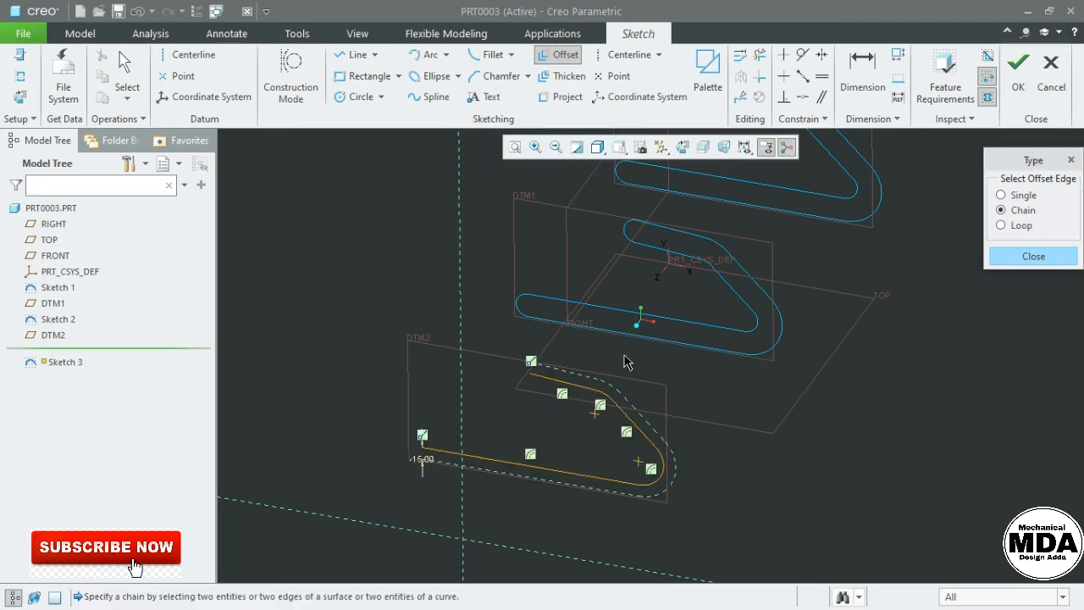
Step: Move the offset dimension clear of the profile's lower end and finish the sketch
left_click(682, 146)
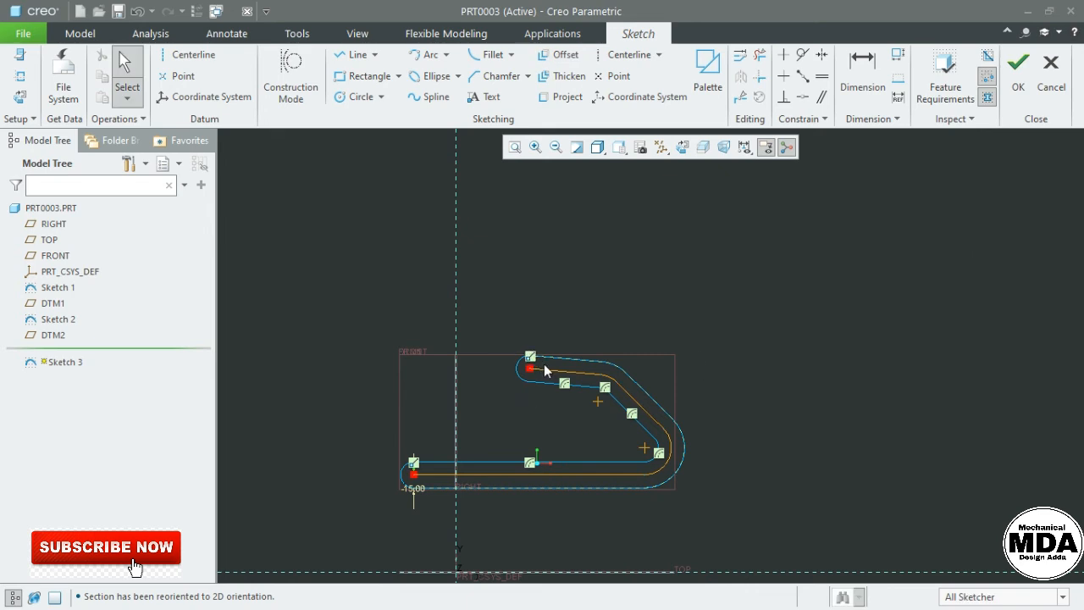
scroll(533, 381, "up", 4)
left_click_drag(509, 438, 612, 374)
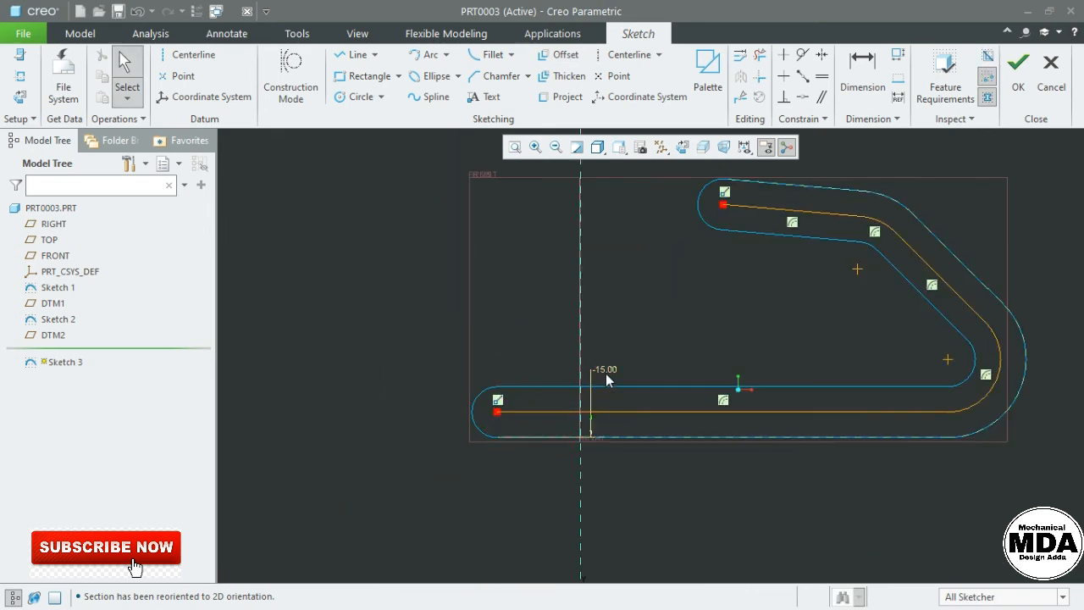
scroll(799, 272, "down", 4)
middle_click_drag(800, 280, 749, 371)
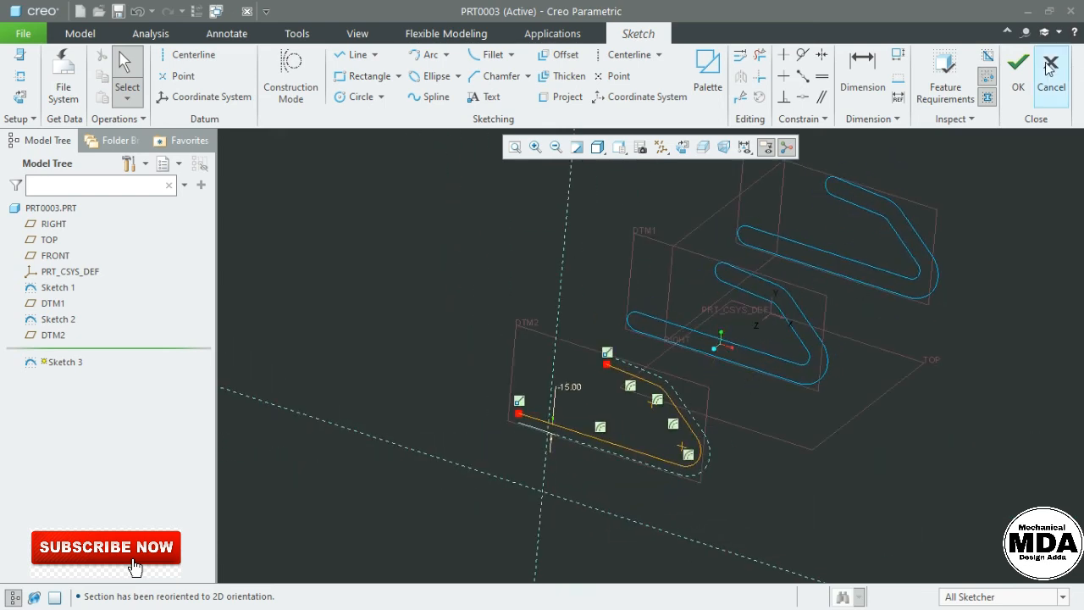
left_click(1016, 82)
Step: Switch to the open CHMF_FILLET.PRT part and orient it to show the block and rounded wall
left_click(223, 11)
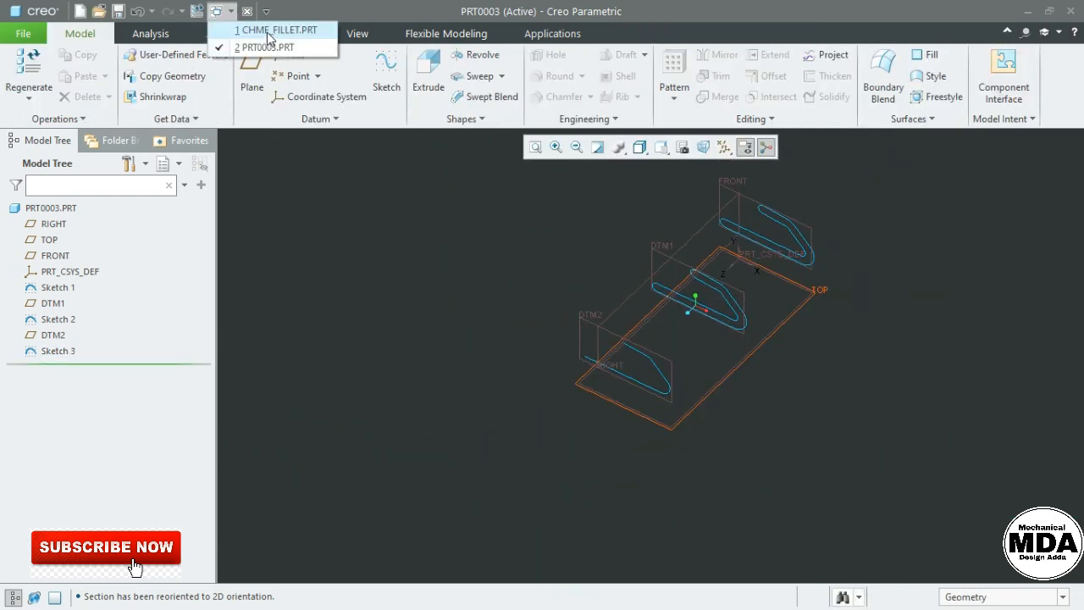
left_click(266, 31)
scroll(660, 365, "down", 3)
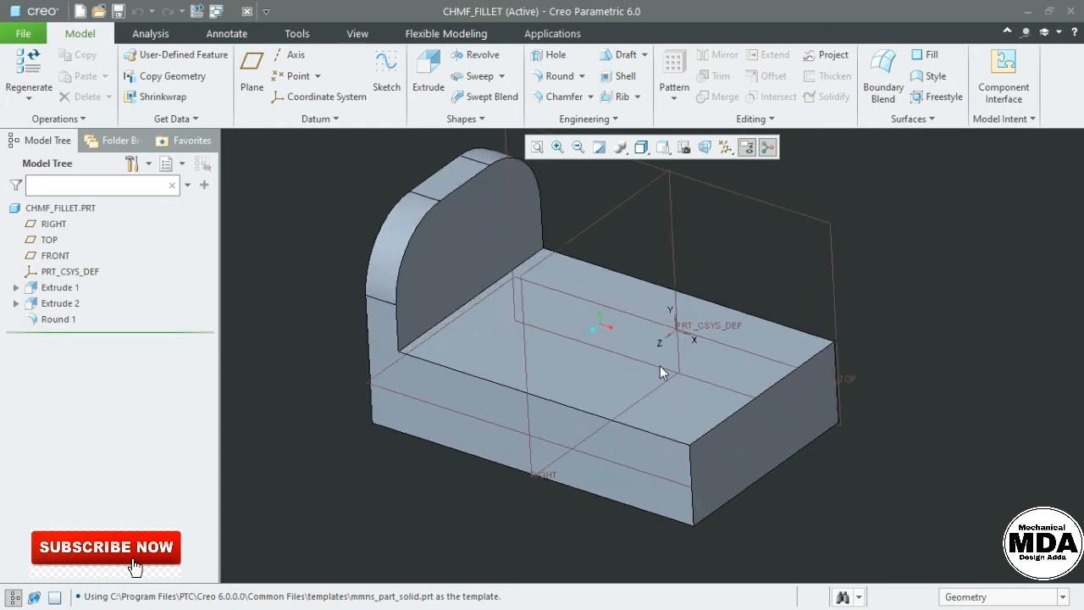
middle_click_drag(660, 365, 630, 358)
scroll(529, 280, "up", 2)
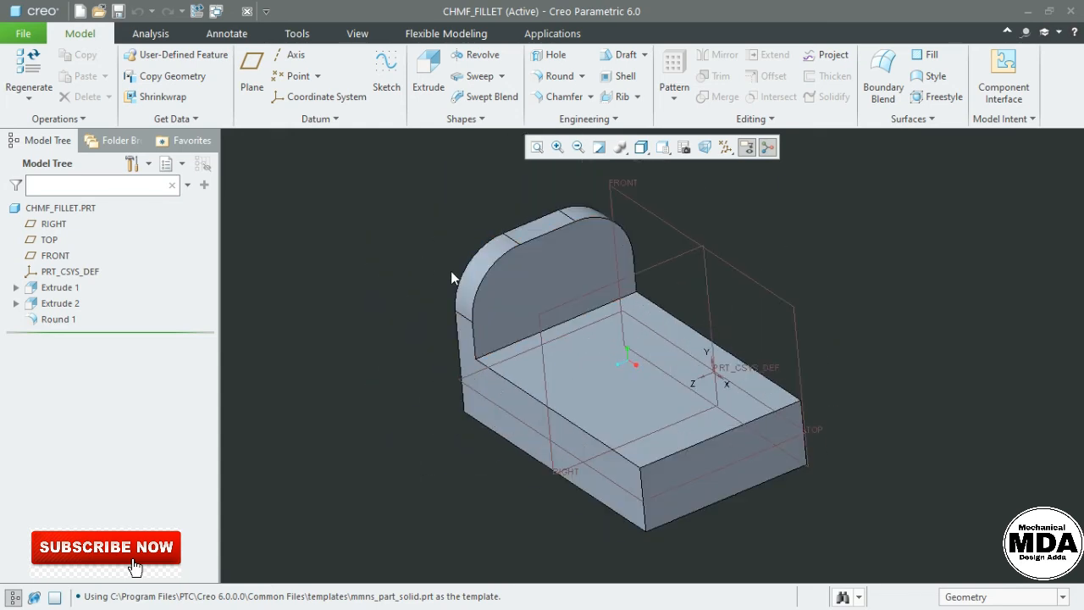
Step: Start an Extrude with its section sketched on the block's end face opposite the rounded wall, viewed straight on
left_click(421, 89)
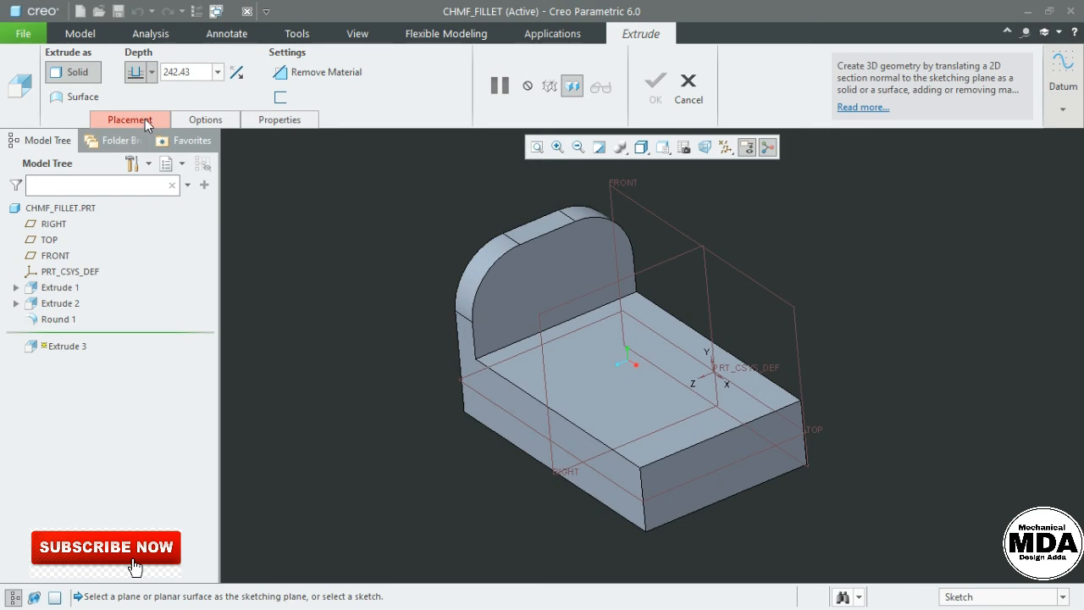
left_click(145, 119)
left_click(254, 176)
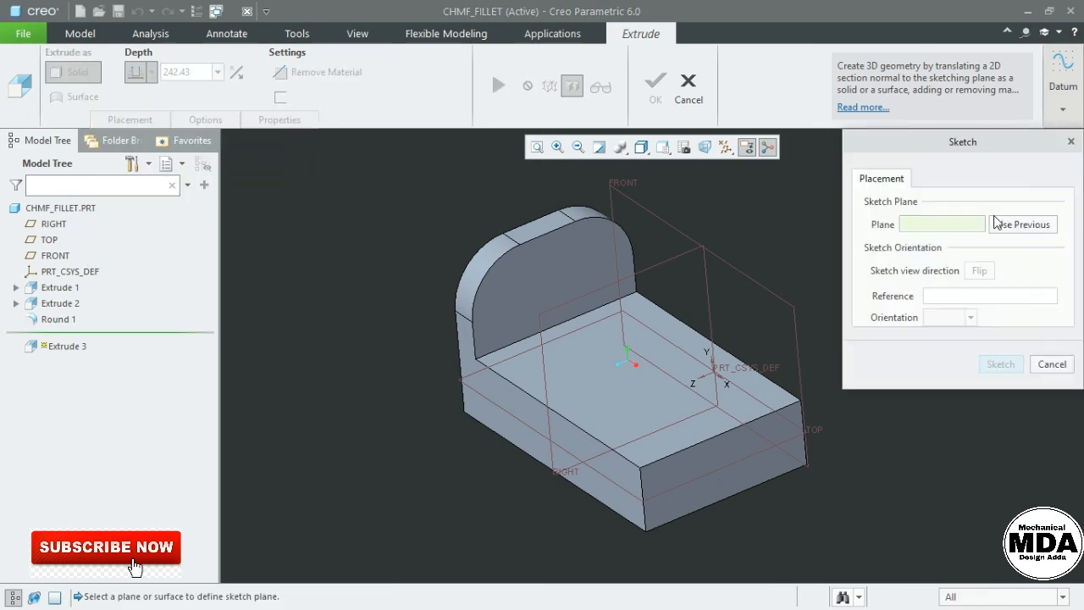
left_click(717, 455)
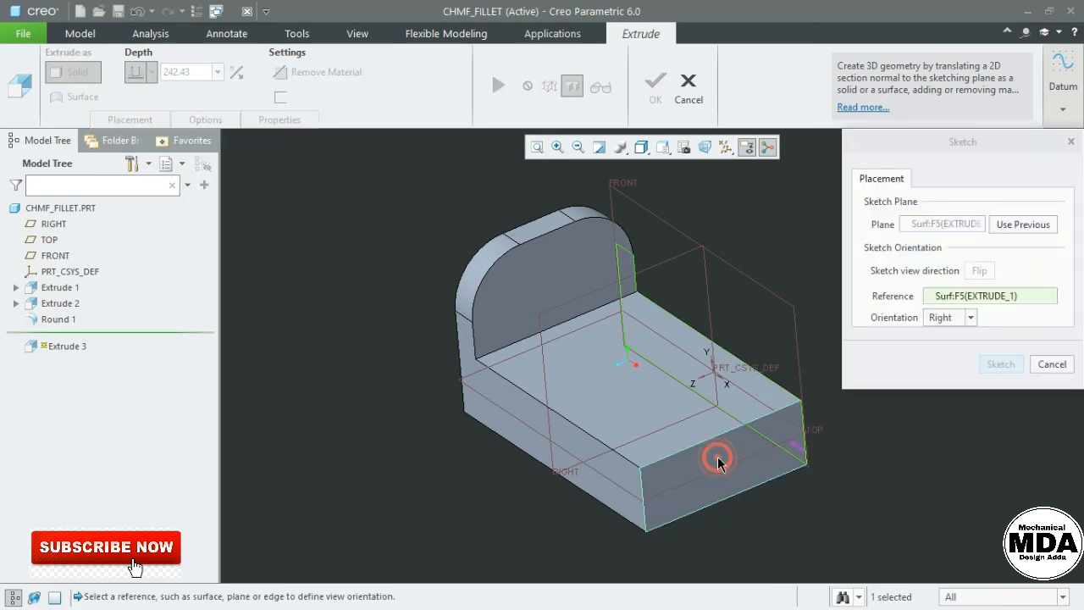
left_click(1002, 363)
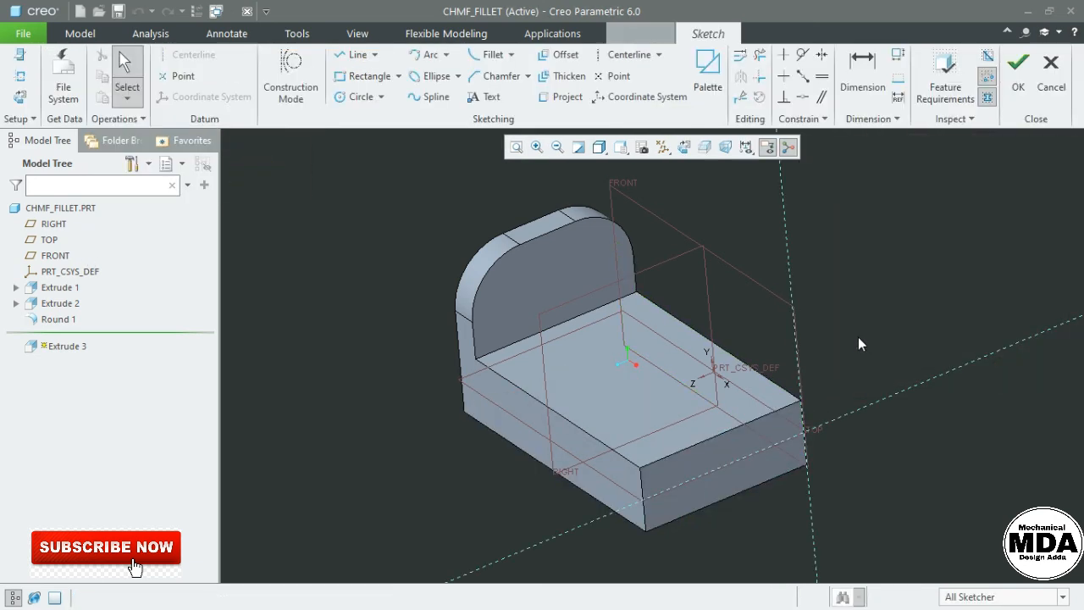
left_click(676, 147)
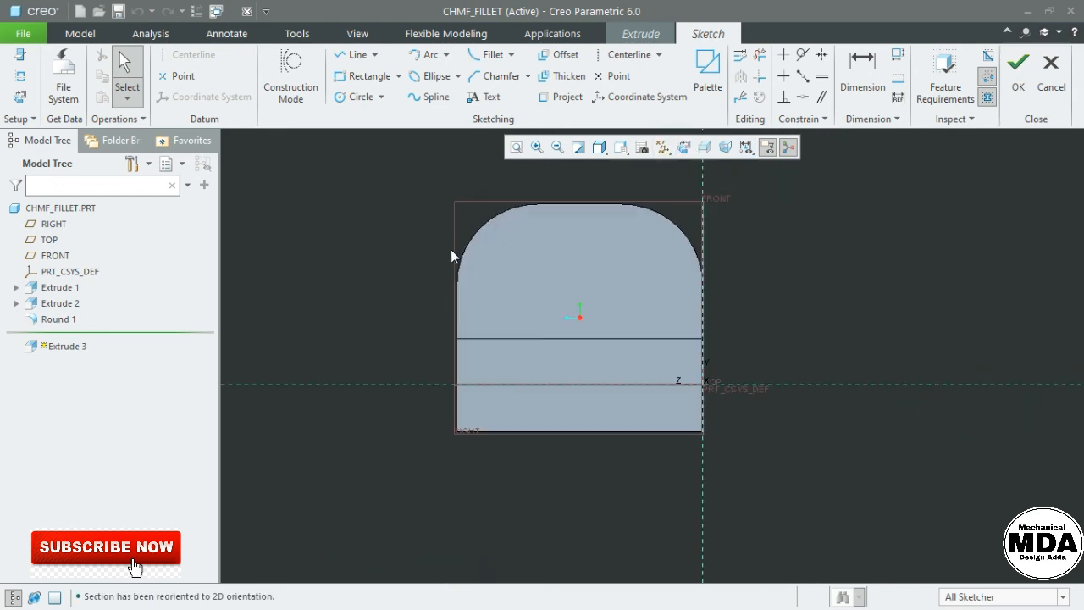
Step: Project the rounded wall's inner-face edges, from one vertical side over the top to the other, using the Chain type
left_click(555, 99)
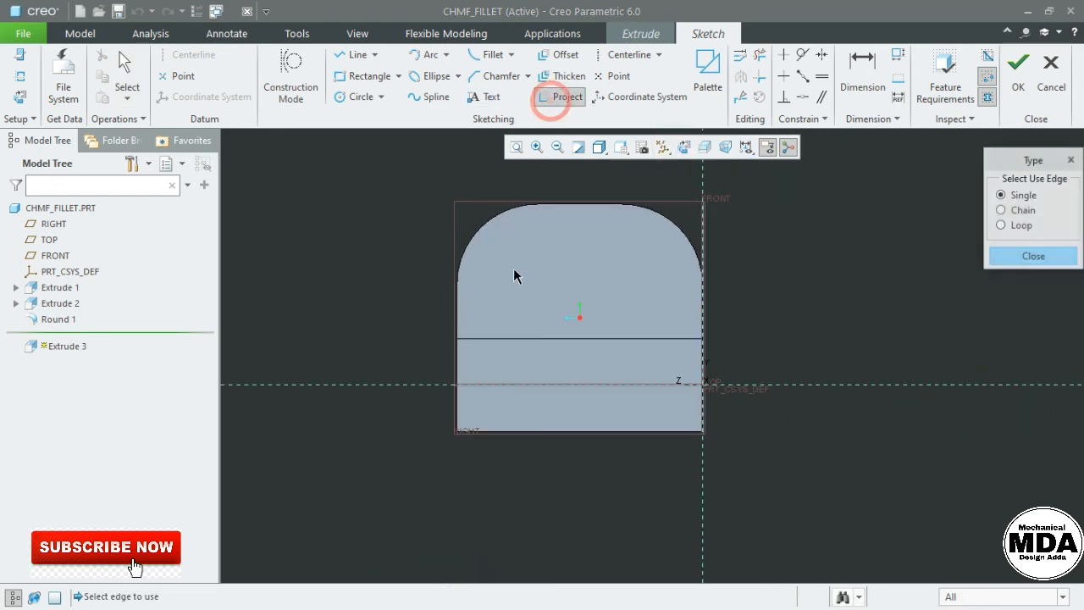
key("ctrl+d")
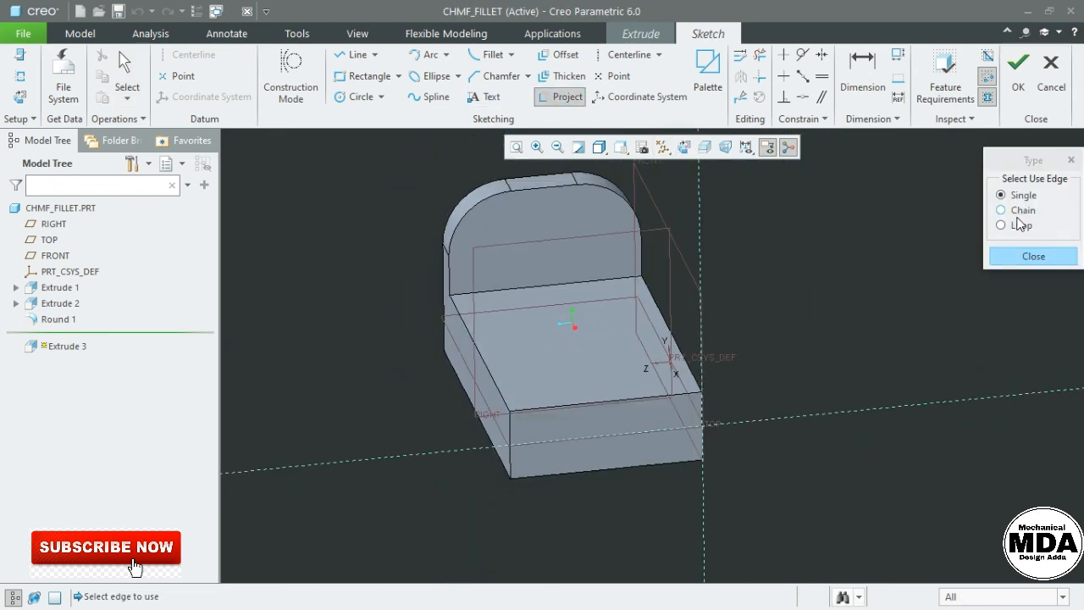
left_click(1021, 210)
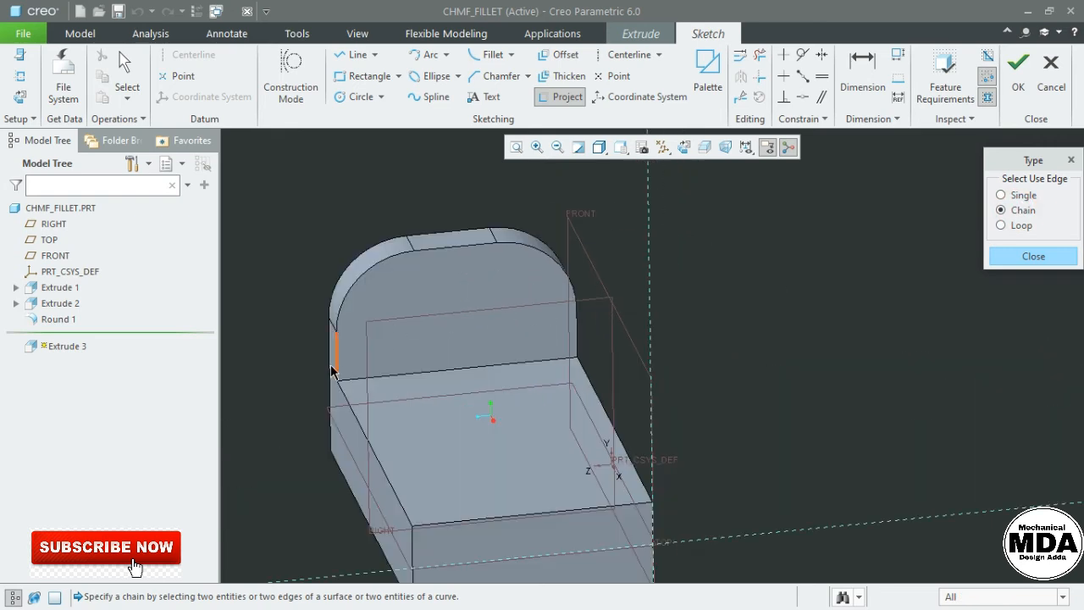
left_click(335, 367)
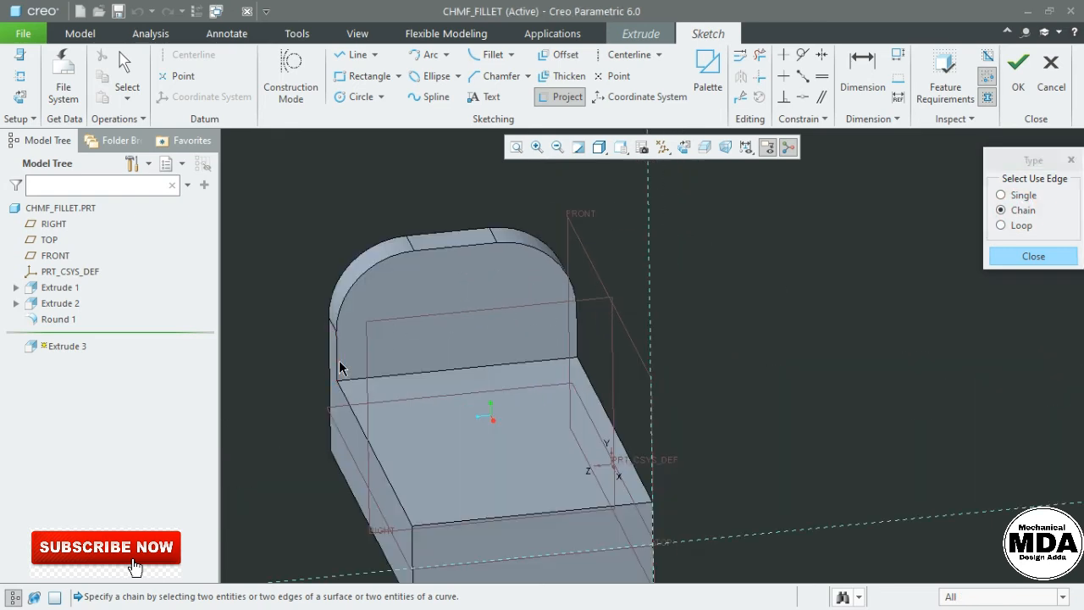
left_click(576, 344)
mouse_move(511, 300)
middle_mouse_down()
mouse_move(503, 317)
mouse_move(496, 296)
middle_mouse_up()
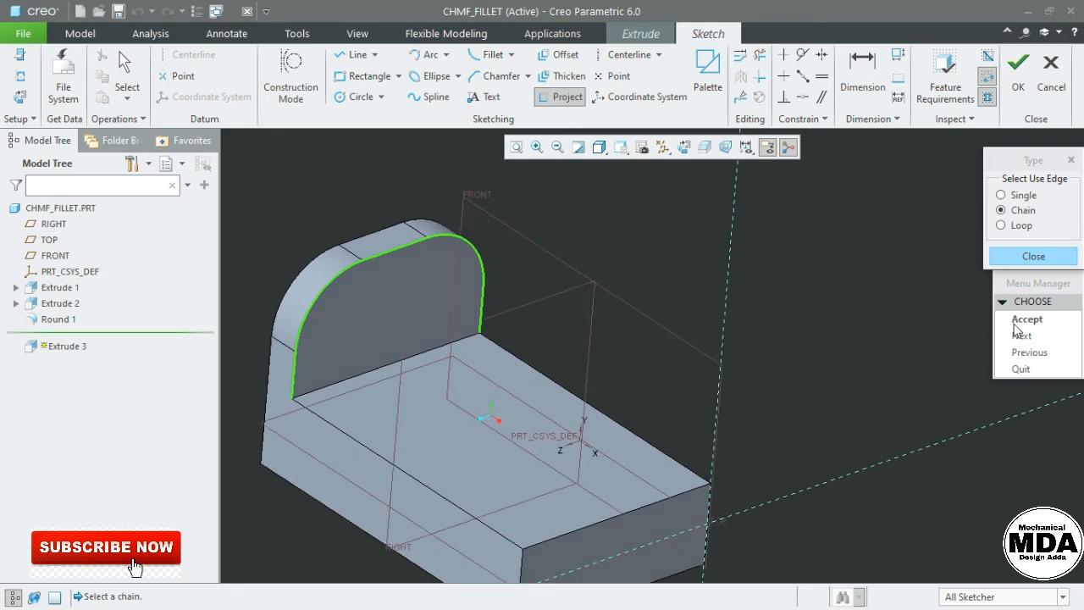
left_click(1018, 320)
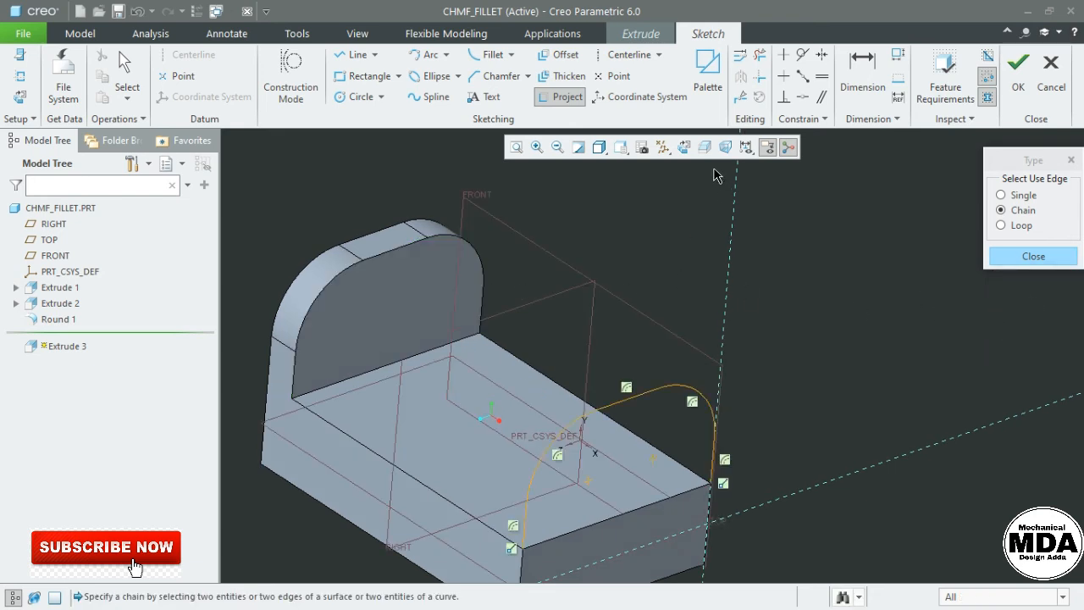
Step: Project the wall's straight base edge with the Single type to close the section, and finish the sketch
left_click(684, 148)
mouse_move(678, 219)
middle_mouse_down()
mouse_move(675, 274)
mouse_move(505, 386)
middle_mouse_up()
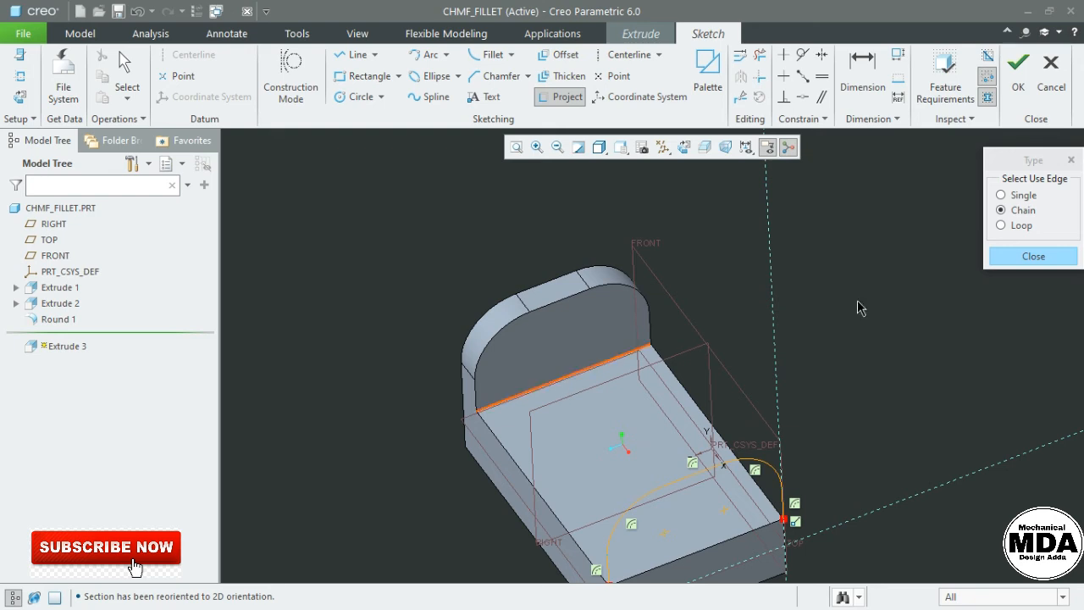
left_click(1019, 197)
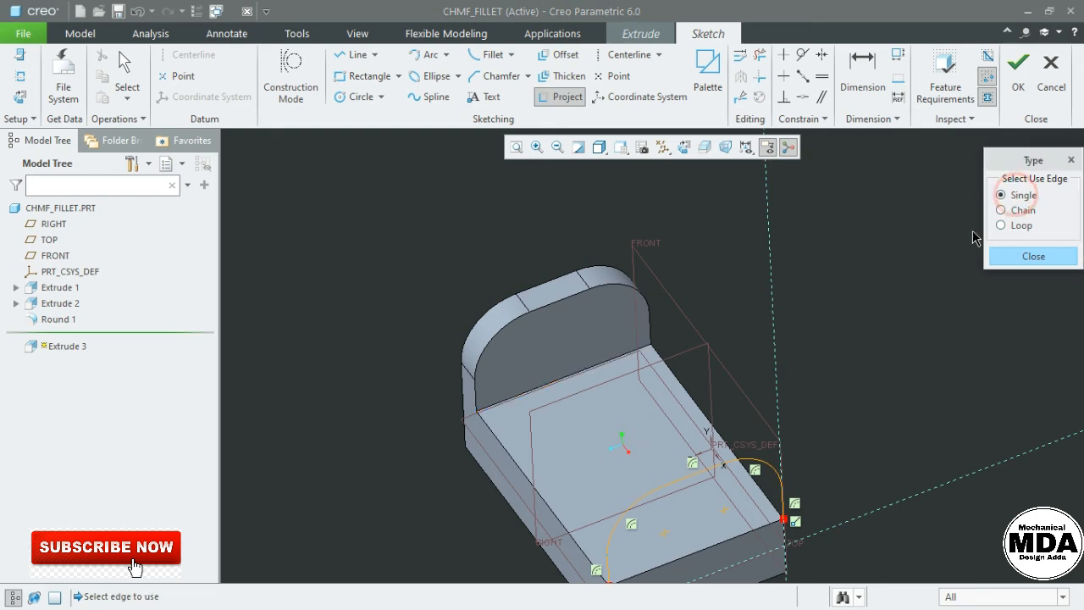
left_click(608, 366)
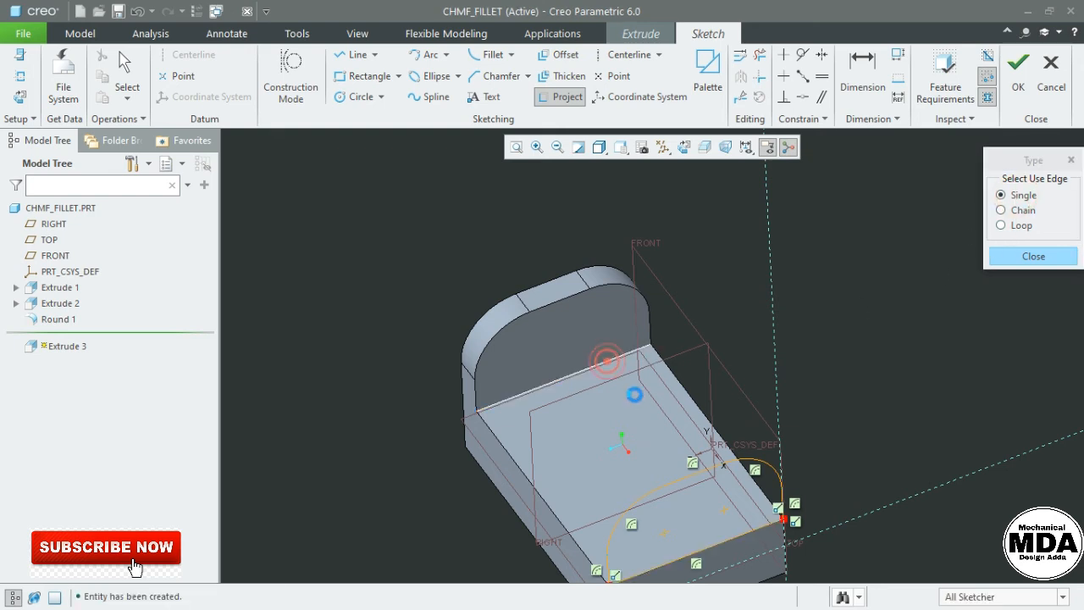
left_click(683, 148)
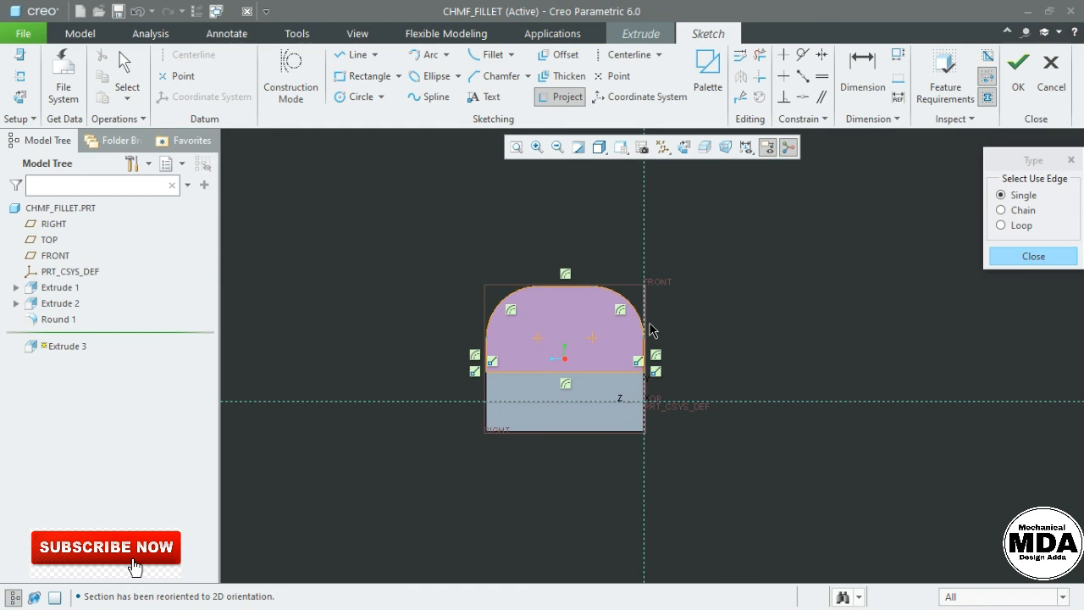
left_click(1017, 256)
left_click(1019, 82)
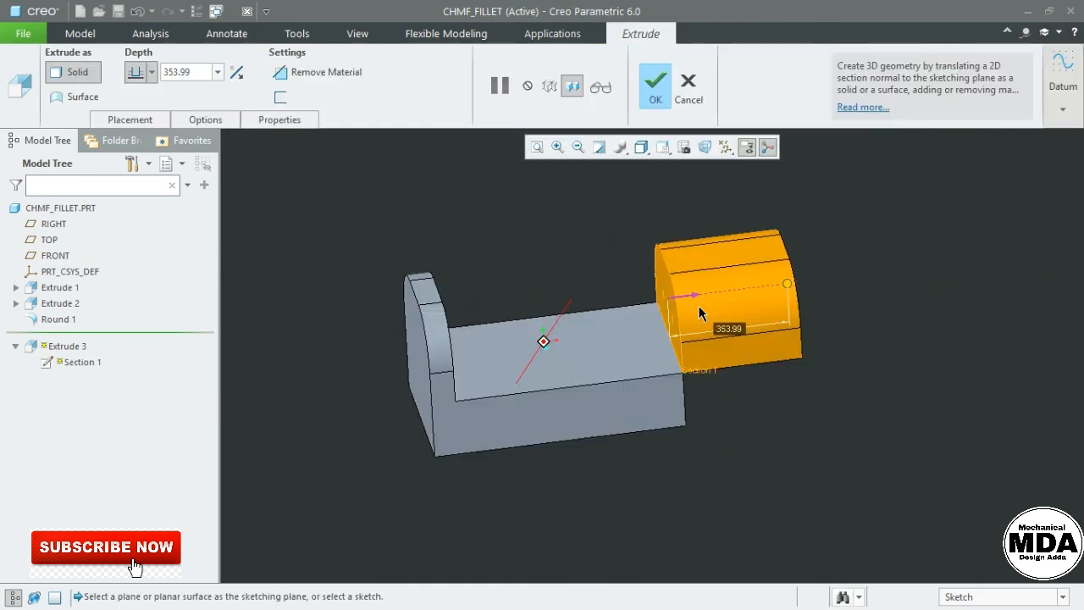
Step: Flip the extrusion toward the existing wall and set its depth to 50
left_click(694, 298)
double_click(177, 72)
type("50")
key("Return")
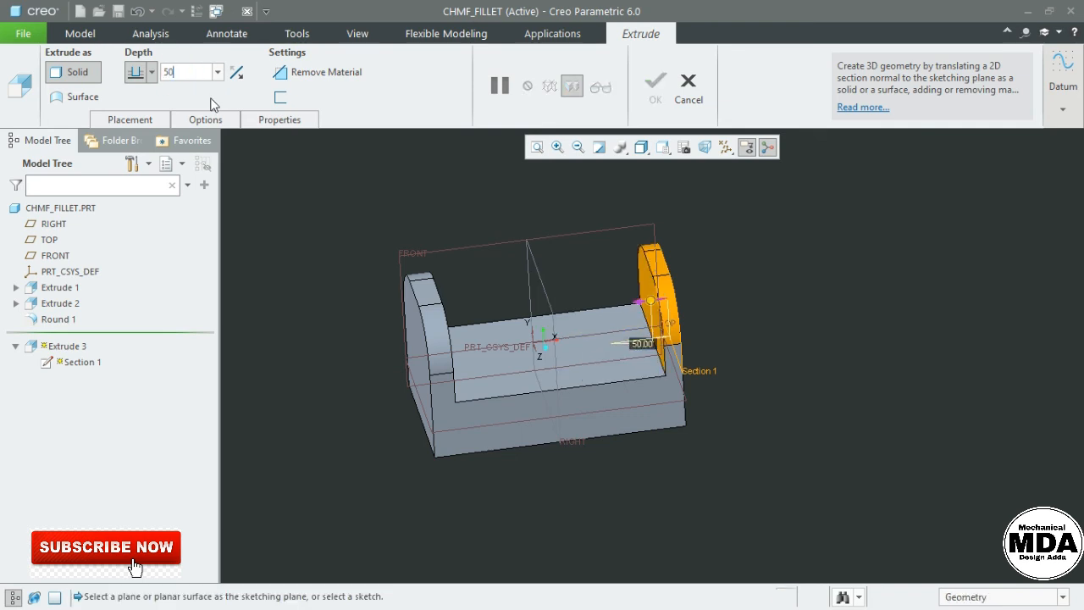
Step: Change the extrusion depth to 100 and finish the second rounded wall
mouse_move(468, 247)
middle_mouse_down()
mouse_move(444, 231)
mouse_move(449, 254)
middle_mouse_up()
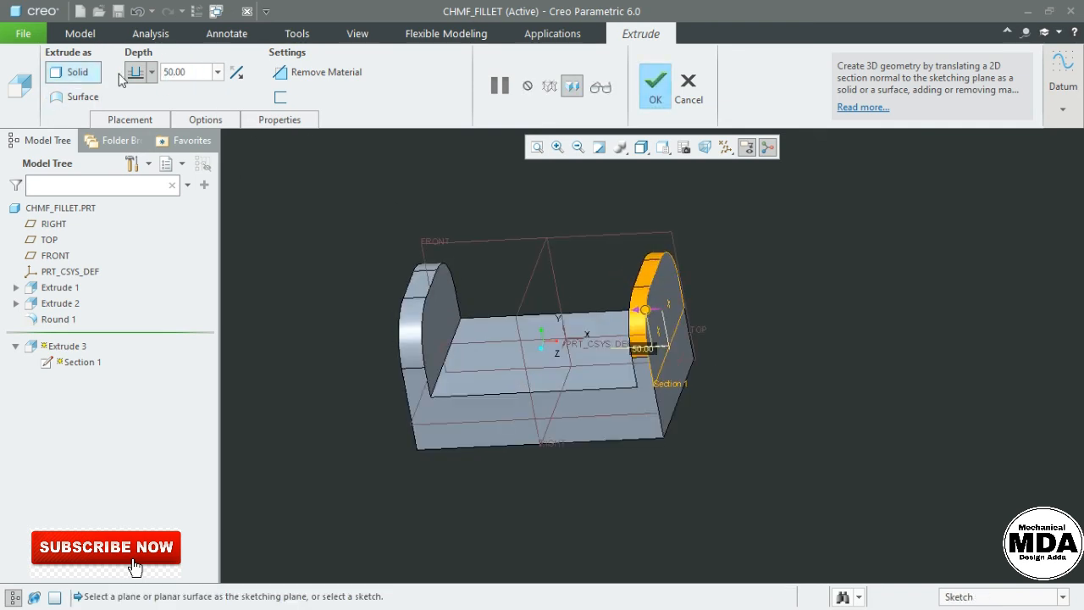
double_click(186, 73)
type("100")
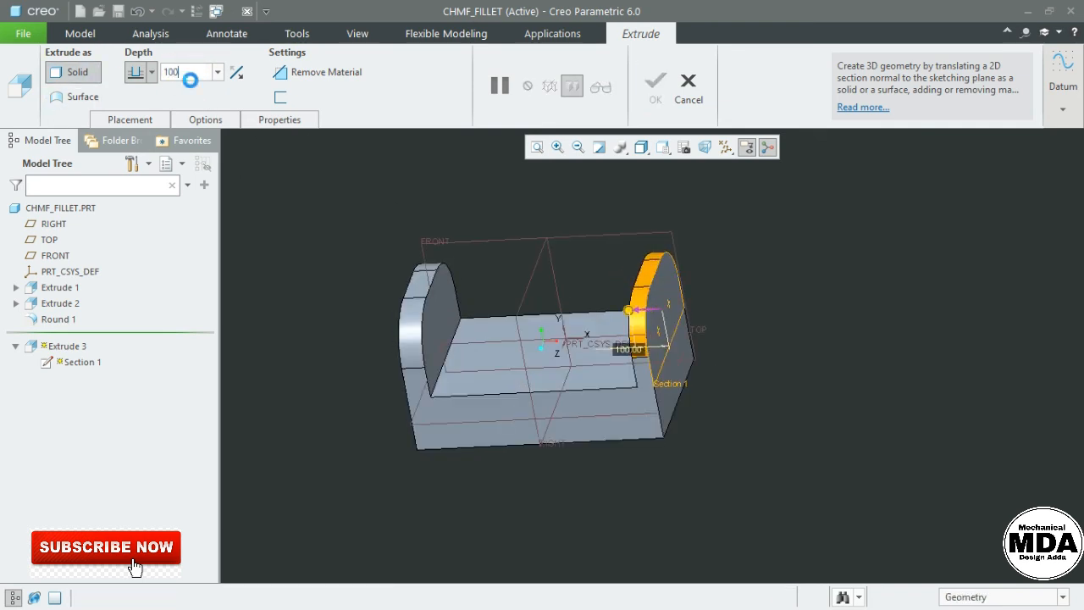
key("Return")
mouse_move(720, 280)
middle_mouse_down()
mouse_move(766, 305)
mouse_move(714, 302)
mouse_move(726, 280)
middle_mouse_up()
middle_click(815, 245)
scroll(586, 286, "up", 4)
scroll(576, 295, "down", 3)
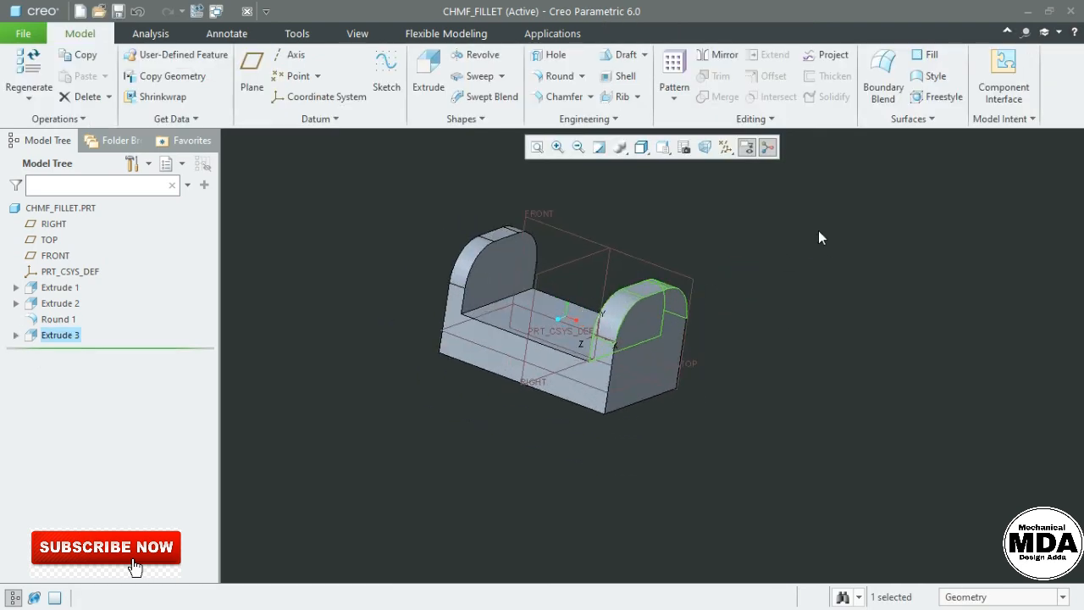
left_click(819, 231)
scroll(659, 284, "up", 3)
scroll(603, 291, "down", 1)
mouse_move(603, 291)
middle_mouse_down()
mouse_move(599, 269)
mouse_move(612, 297)
mouse_move(613, 284)
middle_mouse_up()
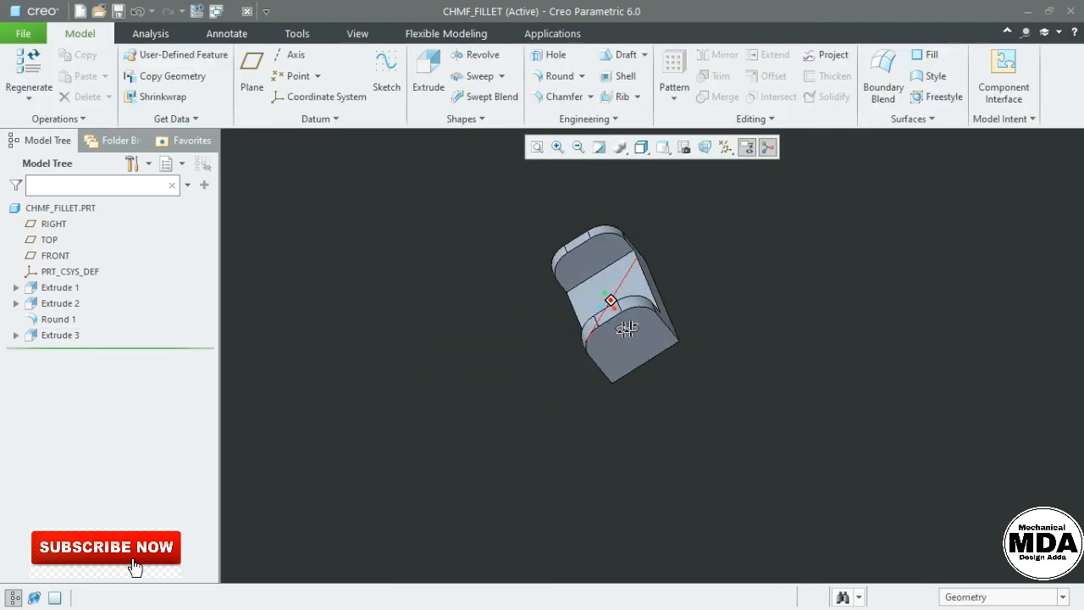
key("ctrl+d")
Step: Start an Extrude with its section sketched on the RIGHT datum plane, viewed straight on
left_click(618, 272)
left_click(428, 80)
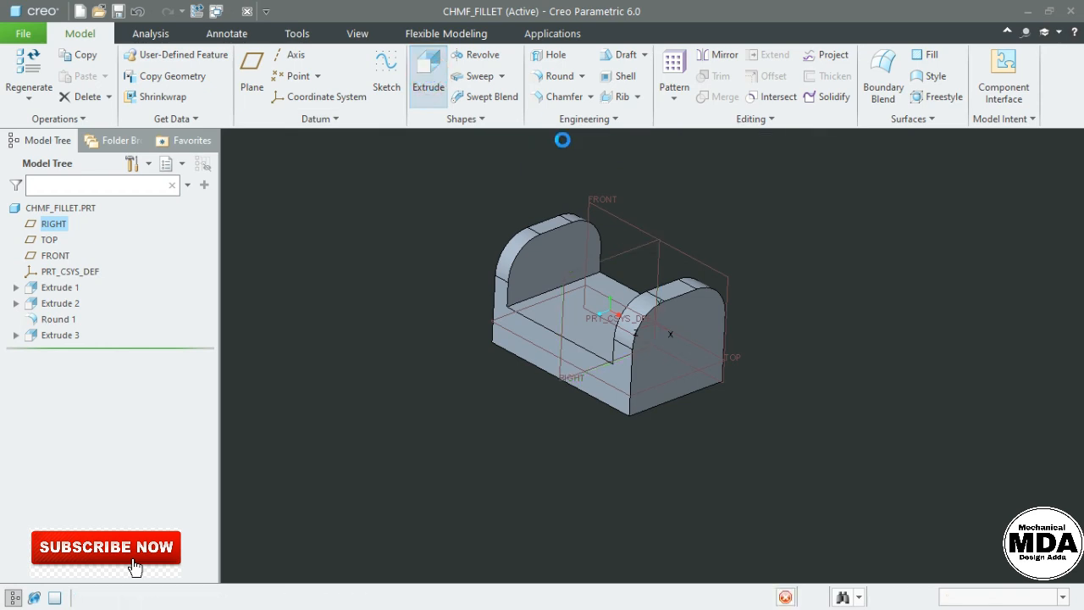
left_click(684, 147)
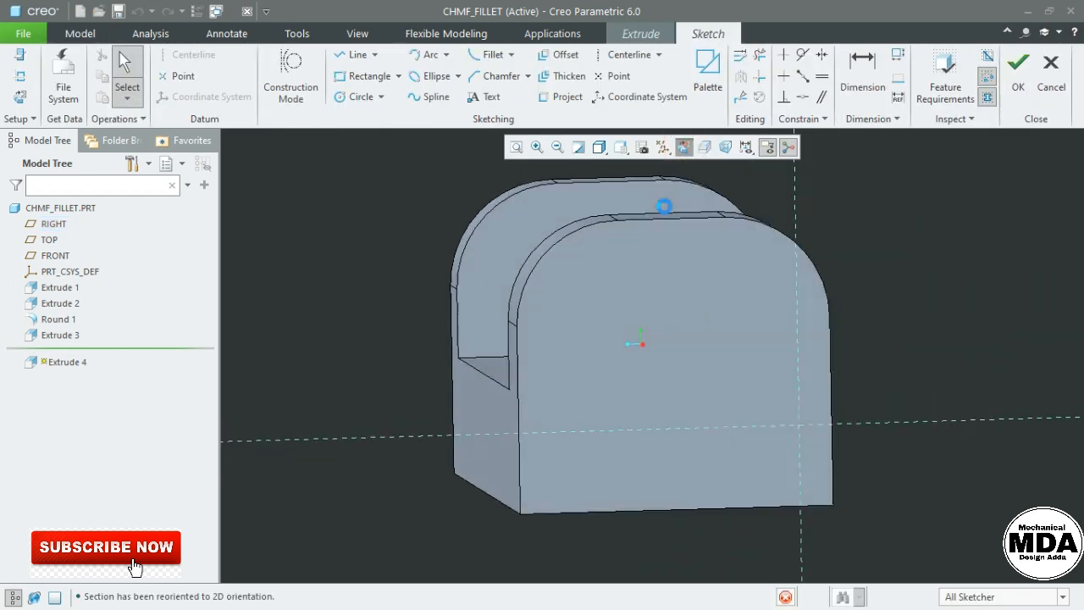
Step: Offset the first rounded wall's inner-face edges inward by 25 with the Chain type, from one vertical side over the top to the other
left_click(563, 56)
left_click(1021, 212)
key("ctrl+d")
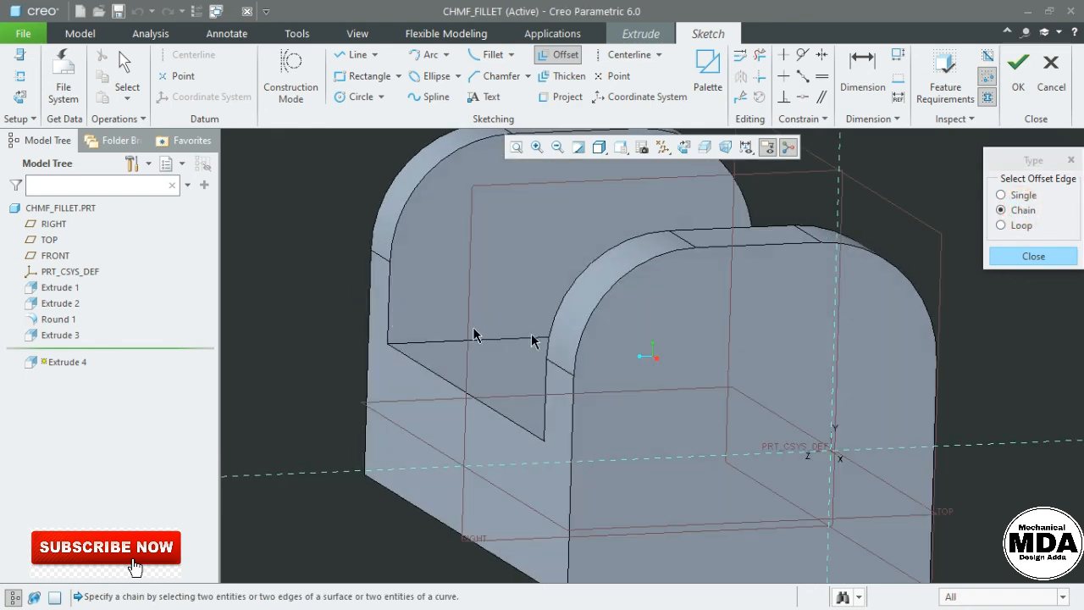
left_click(391, 310)
middle_click_drag(508, 339, 575, 263)
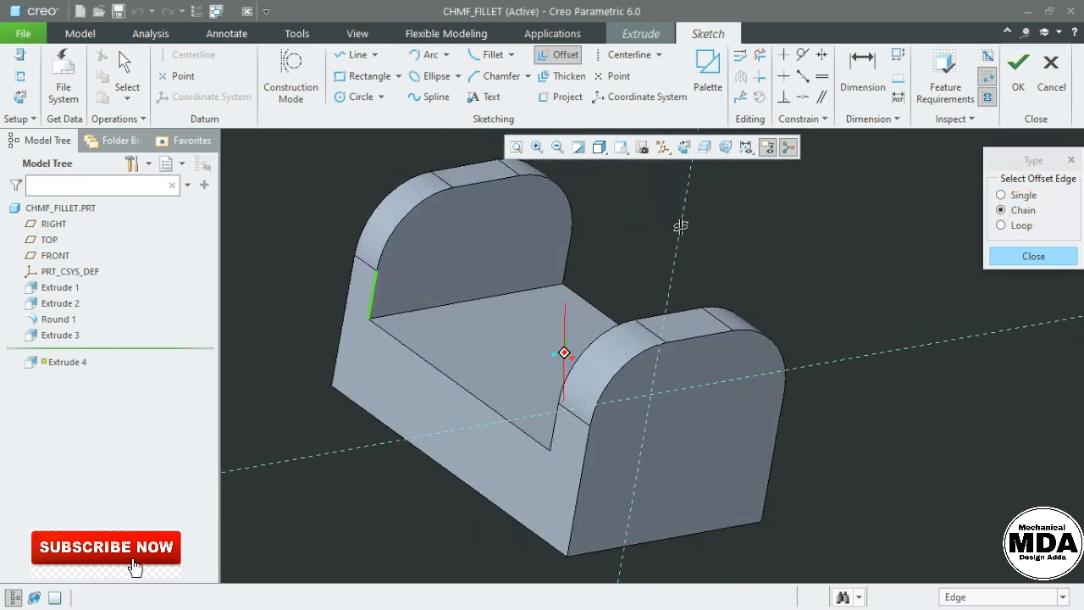
left_click(566, 271)
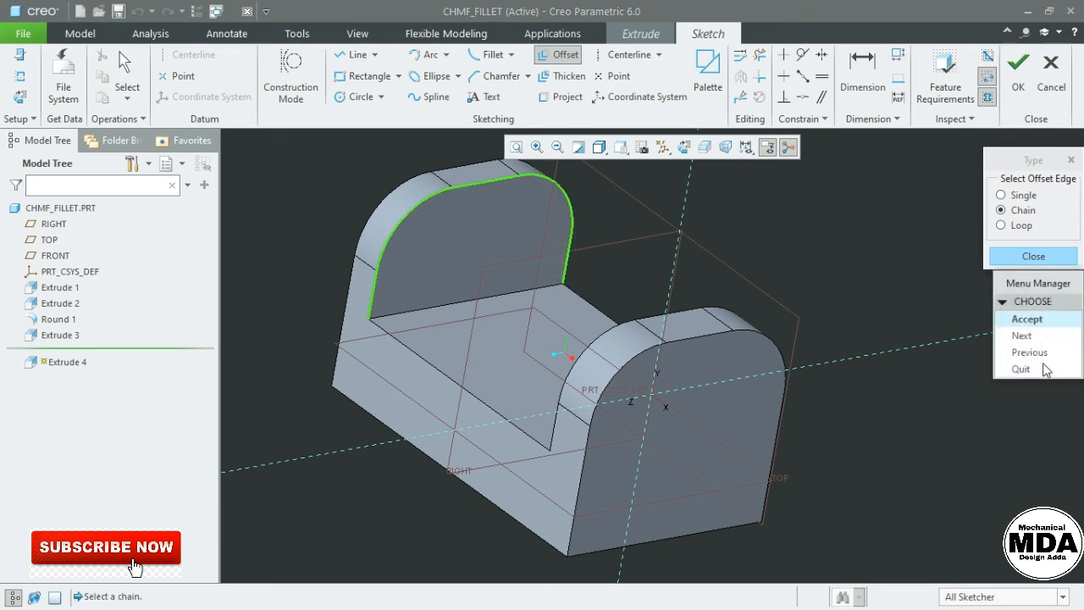
left_click(1028, 320)
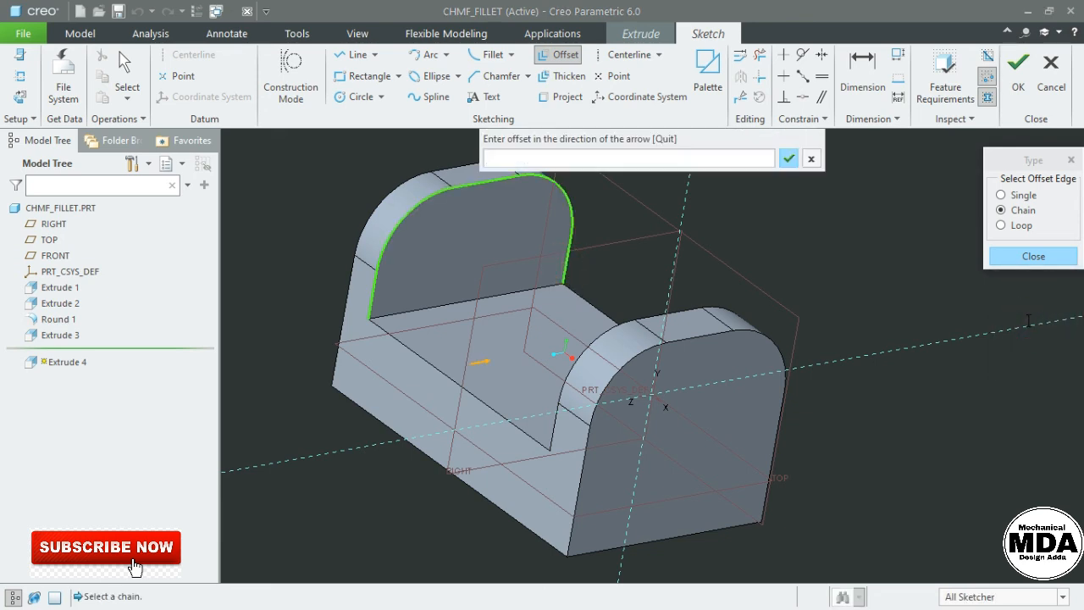
type("2")
key("Return")
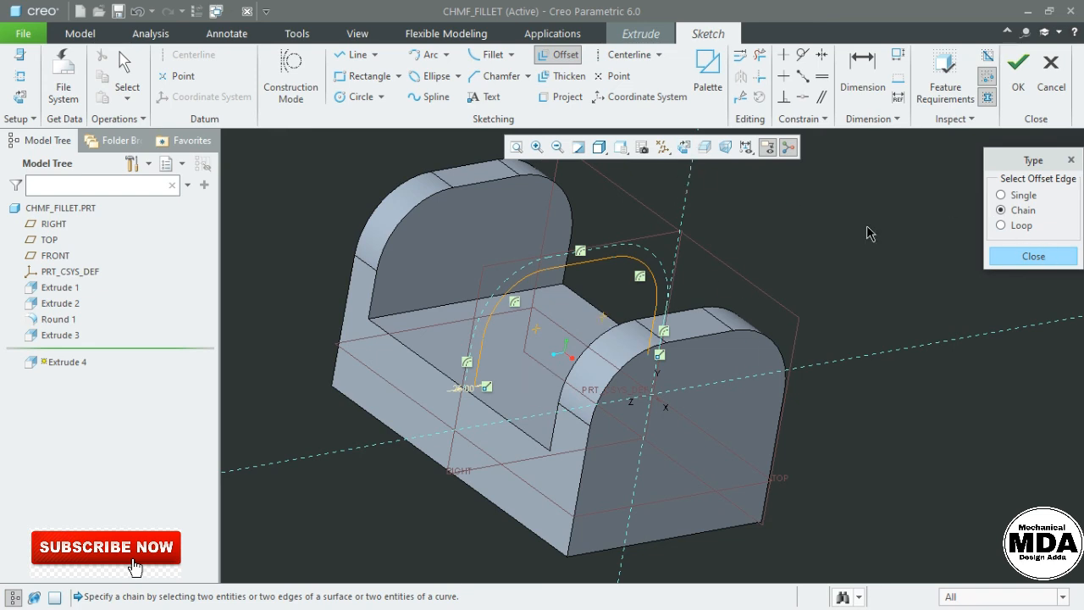
left_click(1034, 258)
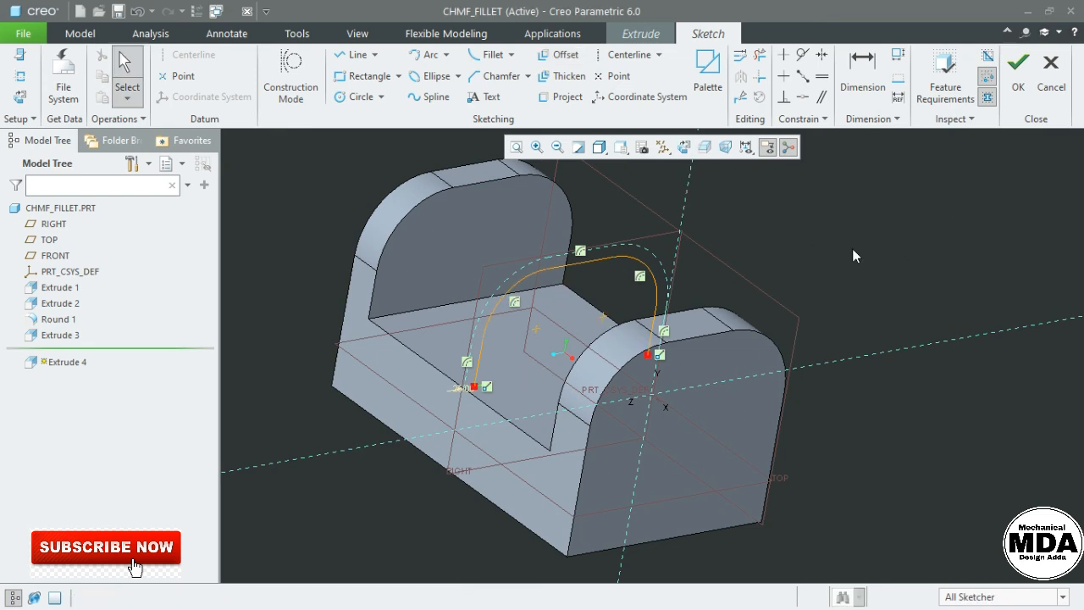
Step: Project the straight base edge of the same wall face into the sketch with the Single type
left_click(563, 96)
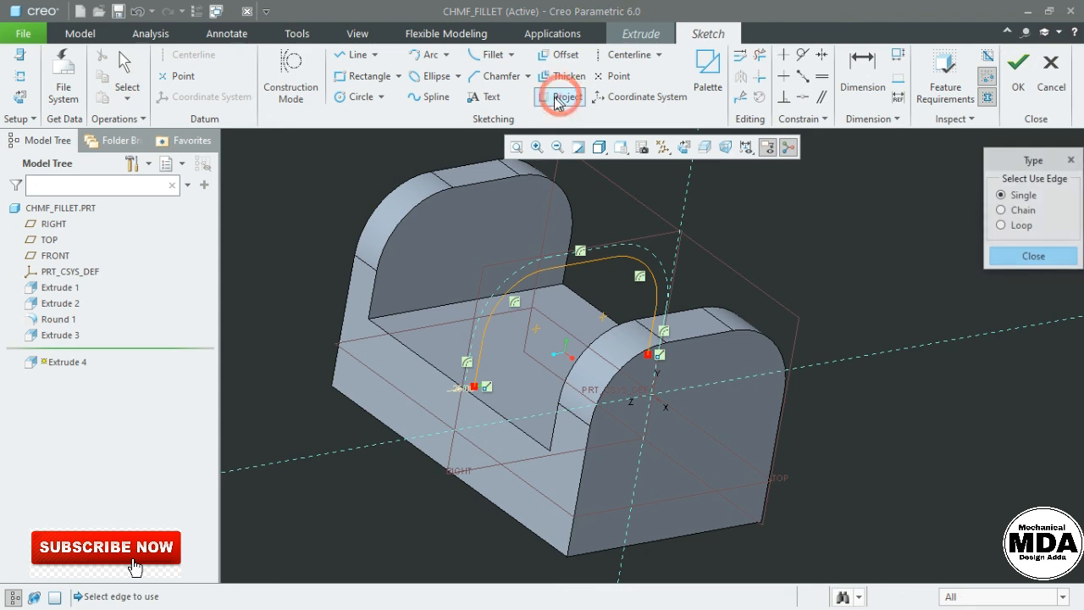
left_click(425, 316)
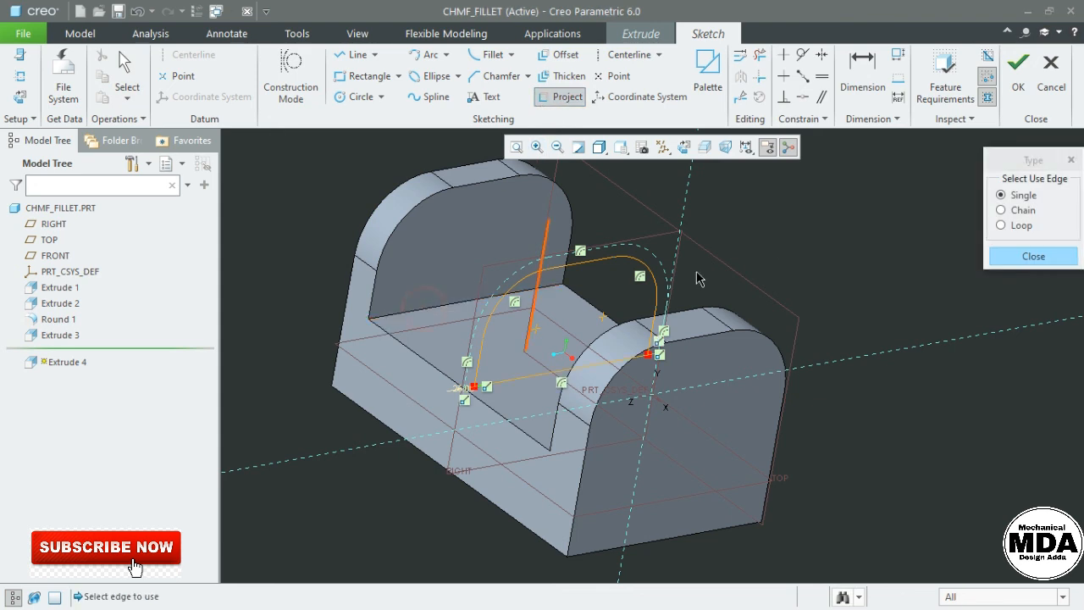
middle_click(937, 271)
Step: Move the offset dimension clear of the profile and set the offset to 50
left_click(684, 146)
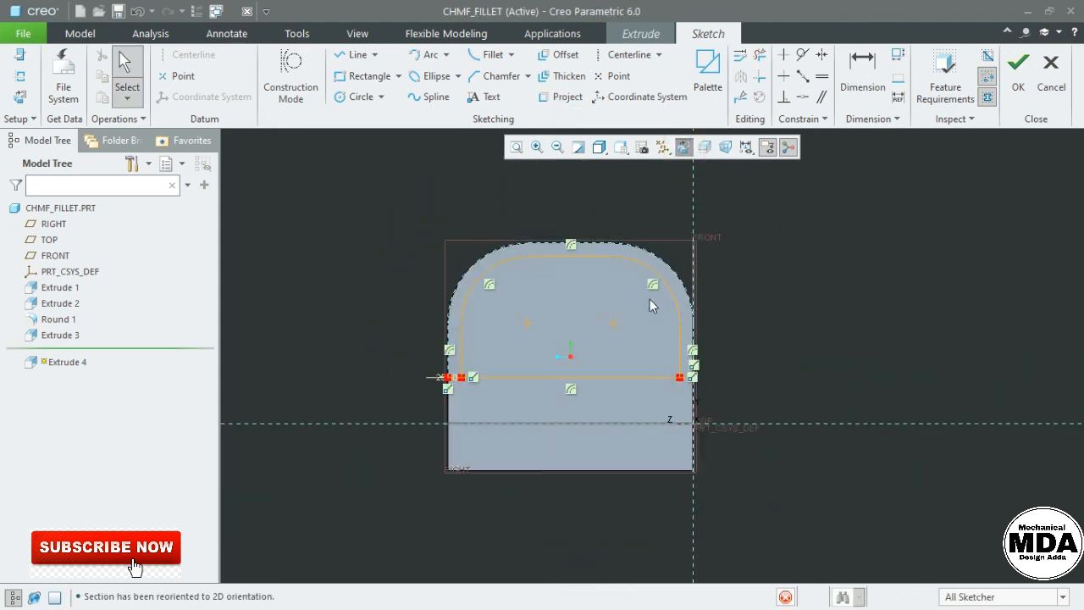
scroll(407, 385, "down", 2)
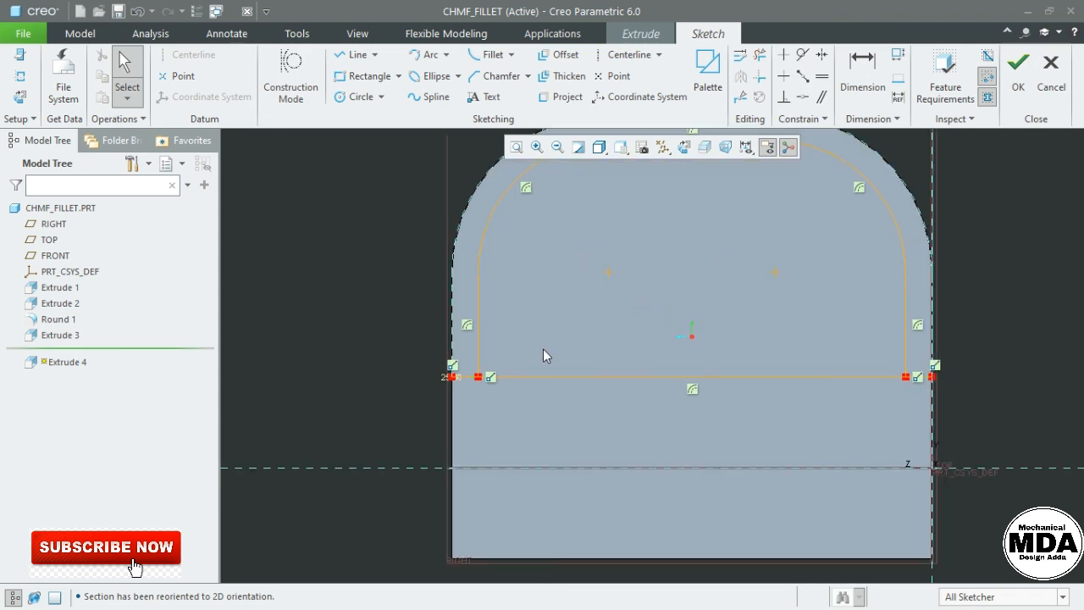
mouse_move(472, 382)
left_mouse_down()
mouse_move(449, 351)
mouse_move(426, 266)
left_mouse_up()
double_click(424, 271)
type("50")
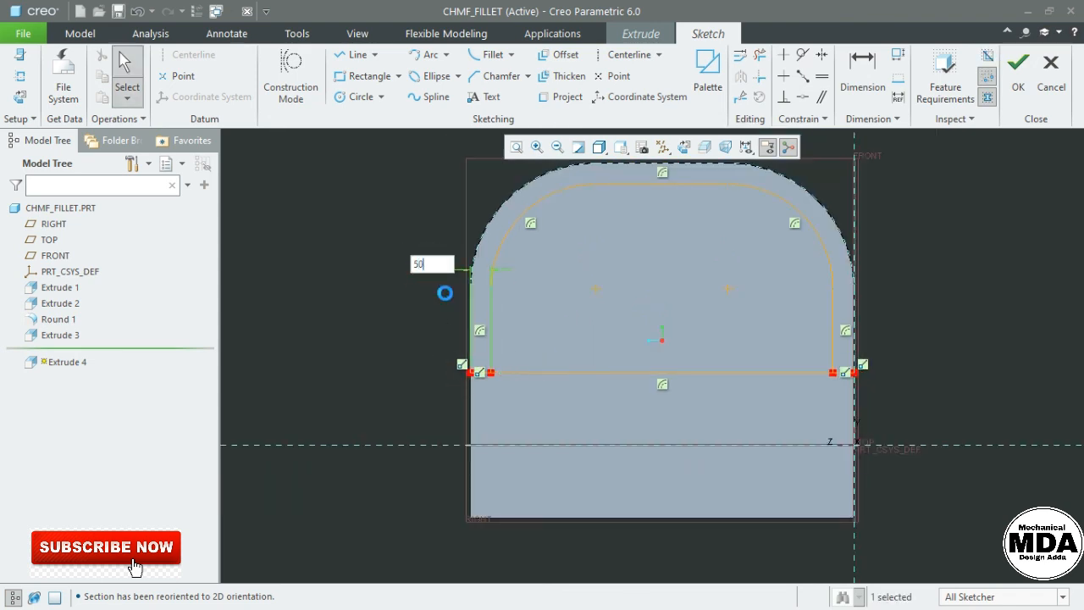
key("Return")
left_click(373, 273)
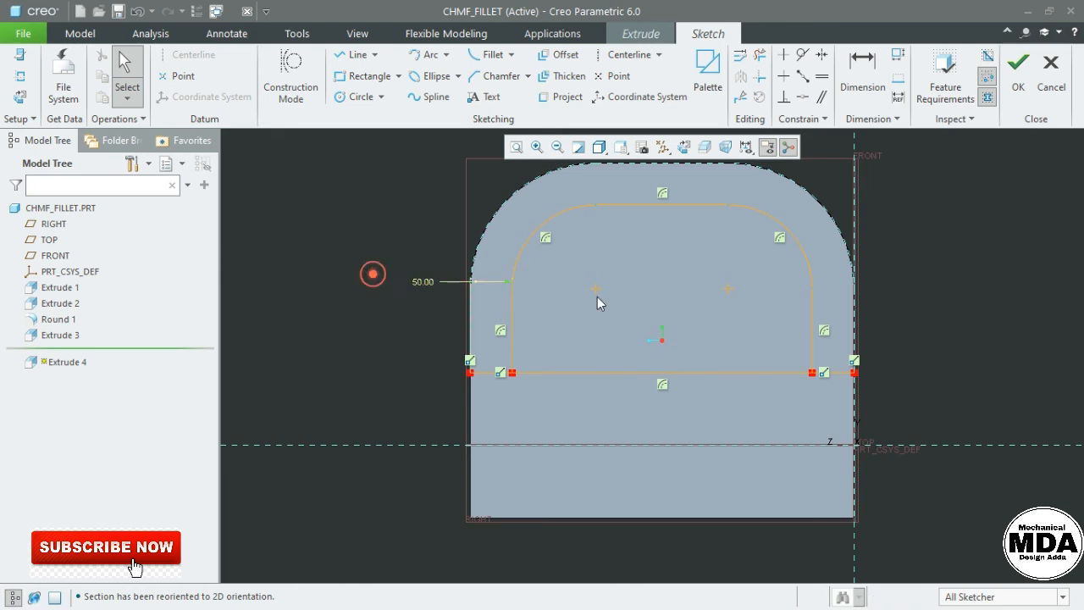
Step: Trim the two base-line ends sticking out beyond the offset profile and finish the sketch
left_click(761, 60)
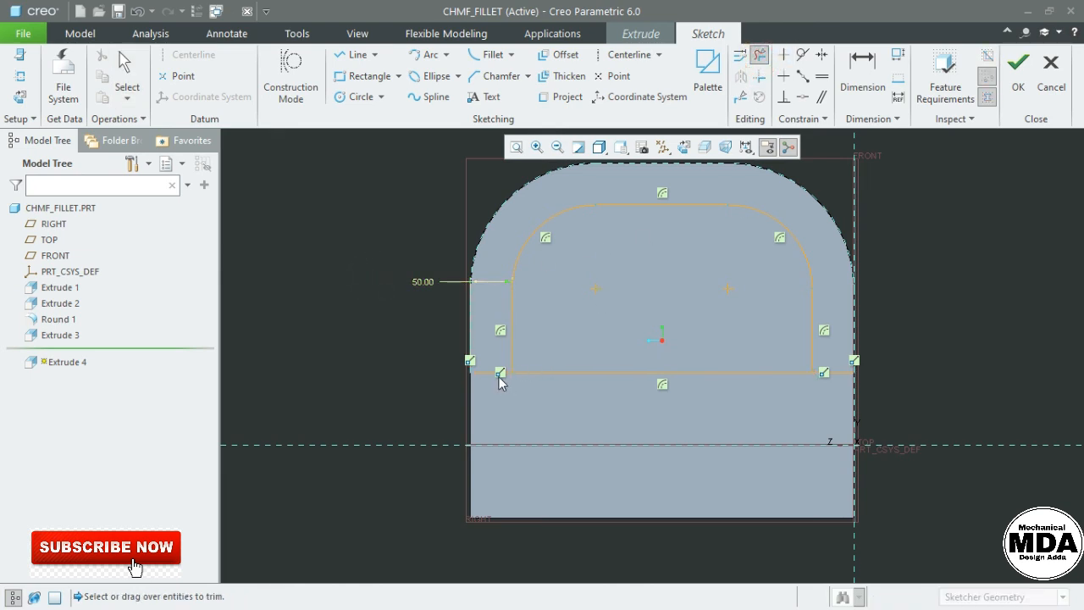
left_click_drag(491, 379, 485, 369)
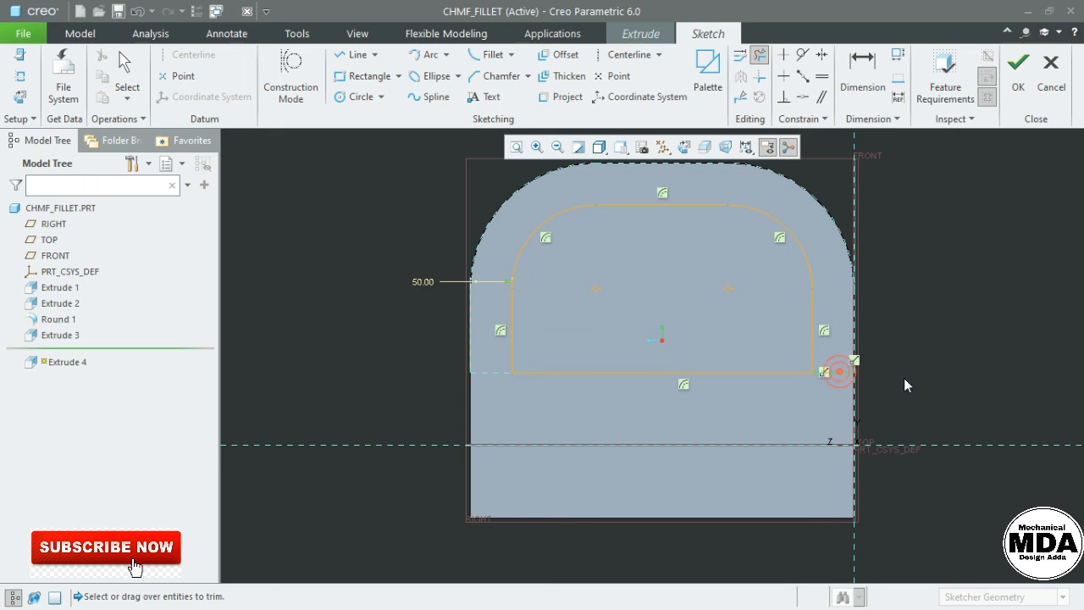
middle_click(942, 304)
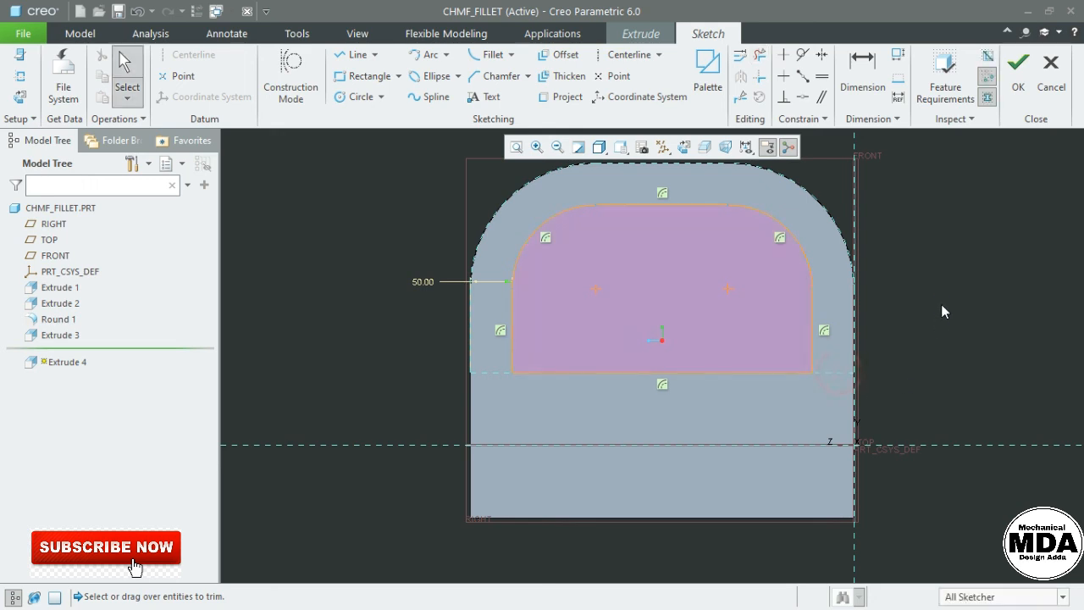
left_click(1014, 87)
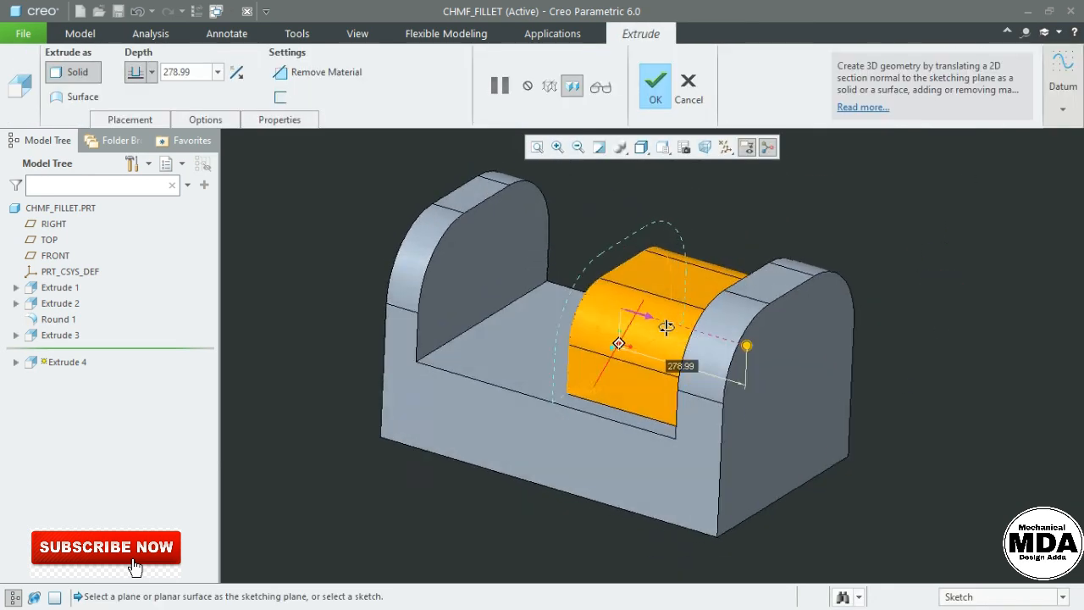
Step: Extrude the offset profile symmetrically about the sketch plane with a depth of 50 and complete the middle wall
left_click(152, 72)
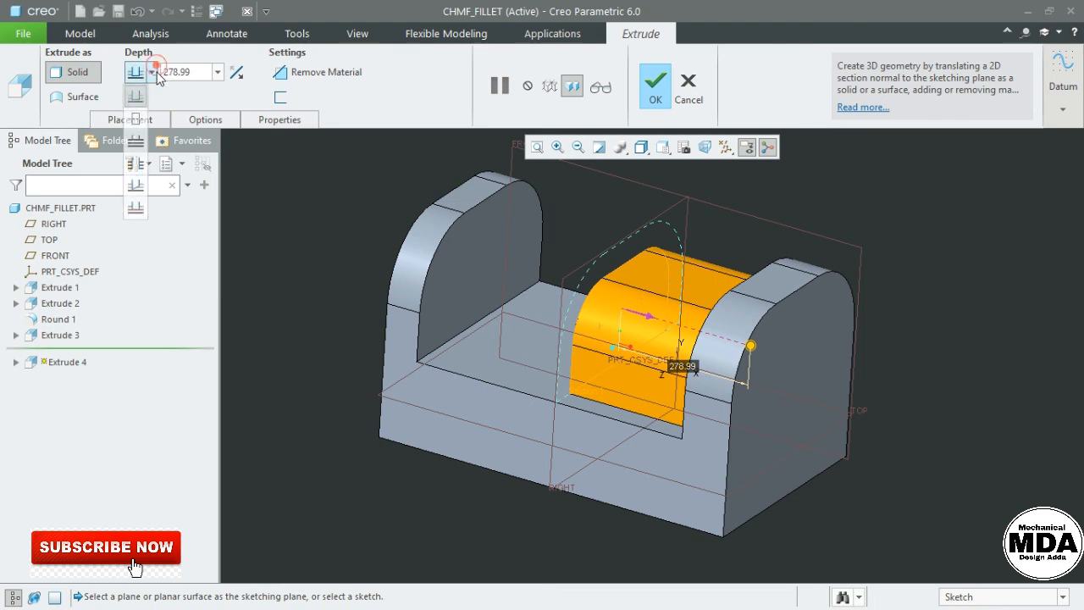
left_click(137, 114)
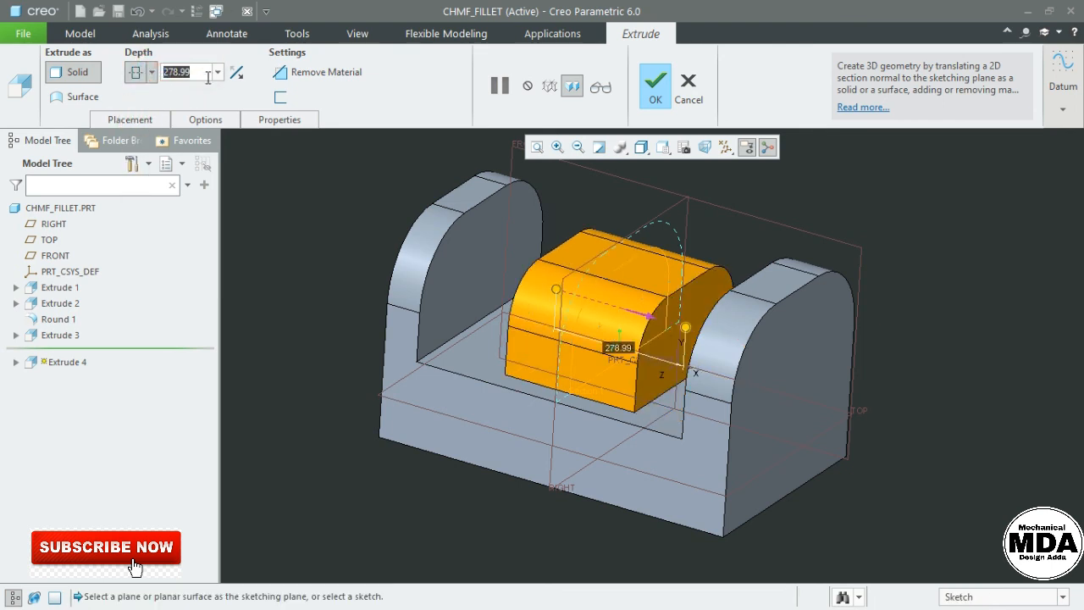
type("50")
key("Return")
middle_click_drag(568, 342, 502, 326)
key("ctrl+d")
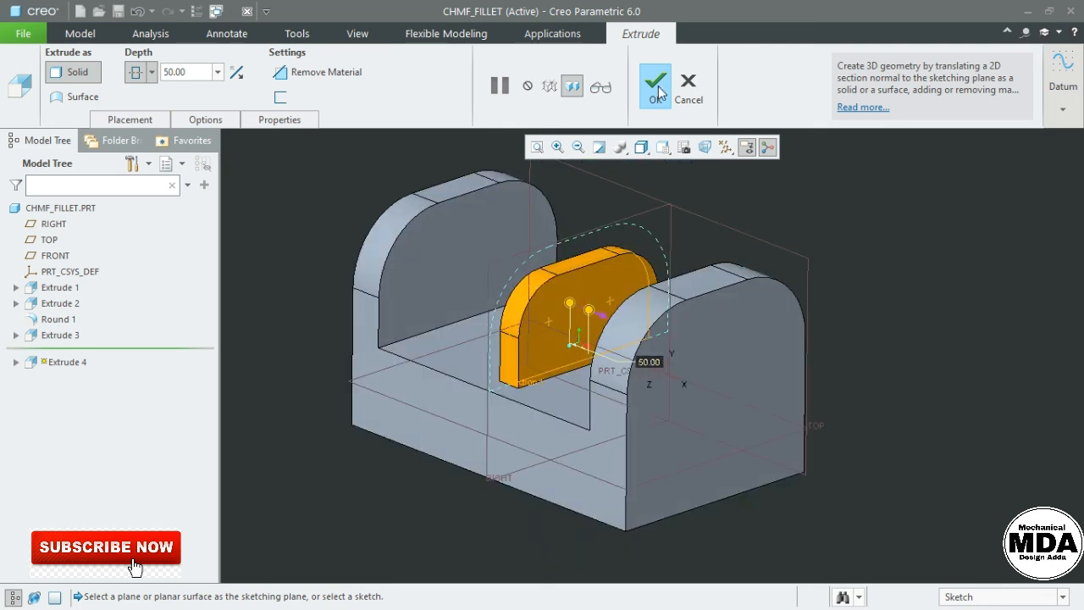
left_click(659, 92)
middle_click_drag(851, 189, 544, 311)
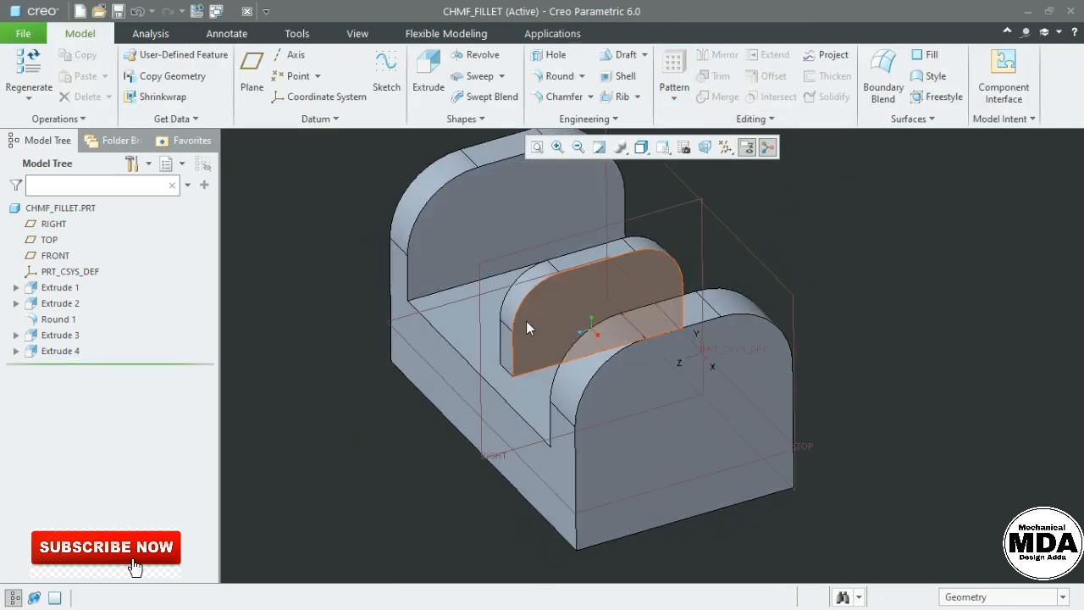
Step: Switch to the PRT0003.PRT window and open Sketch 3 for editing
left_click(222, 13)
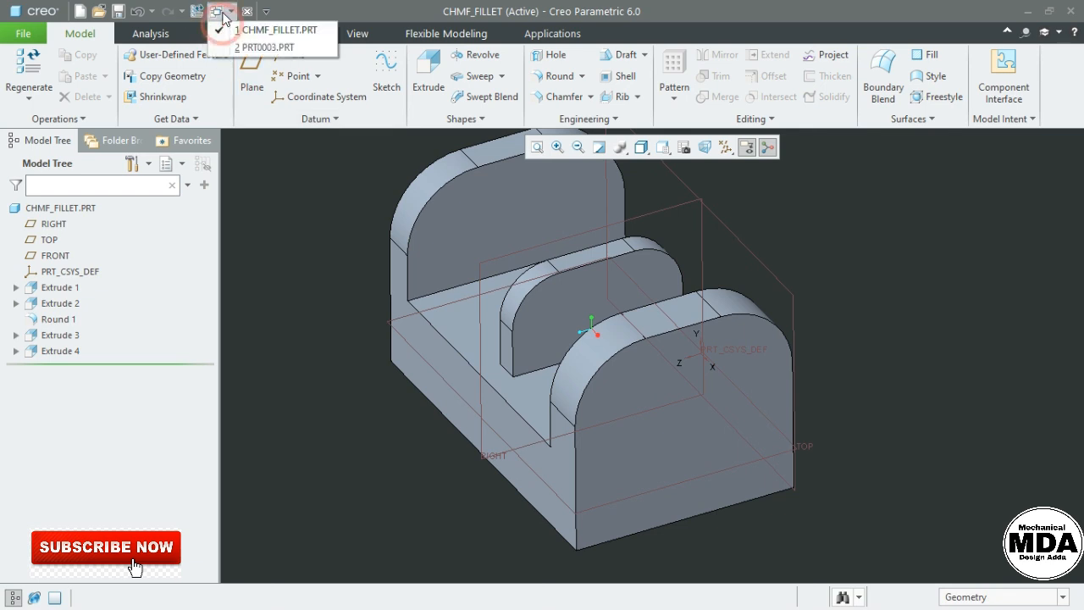
left_click(268, 49)
left_click(371, 297)
scroll(629, 358, "up", 2)
mouse_move(527, 339)
middle_mouse_down()
mouse_move(554, 291)
mouse_move(563, 312)
middle_mouse_up()
left_click(58, 351)
left_click(77, 264)
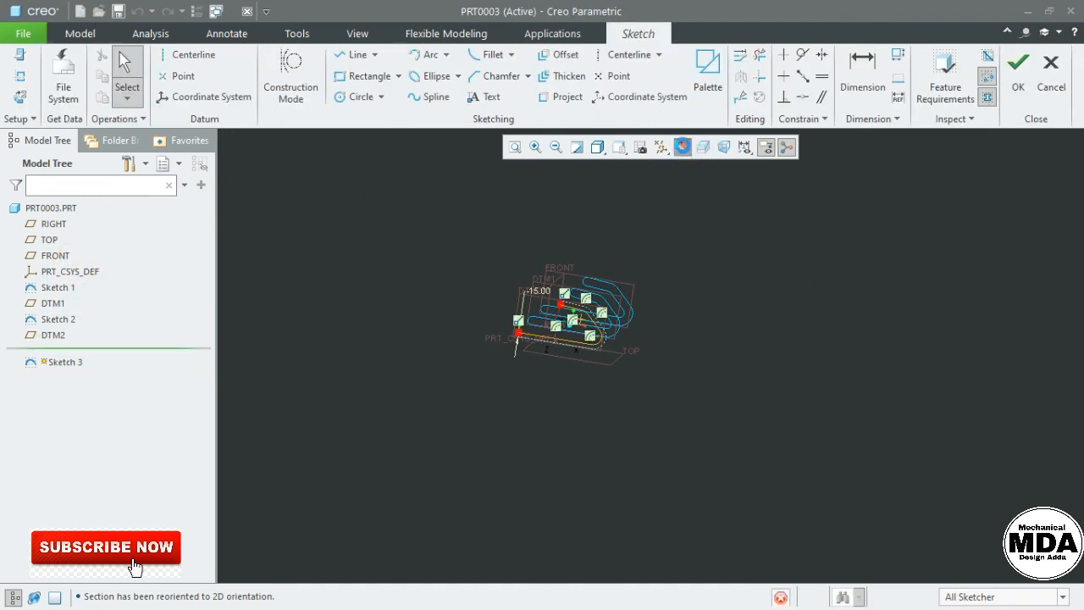